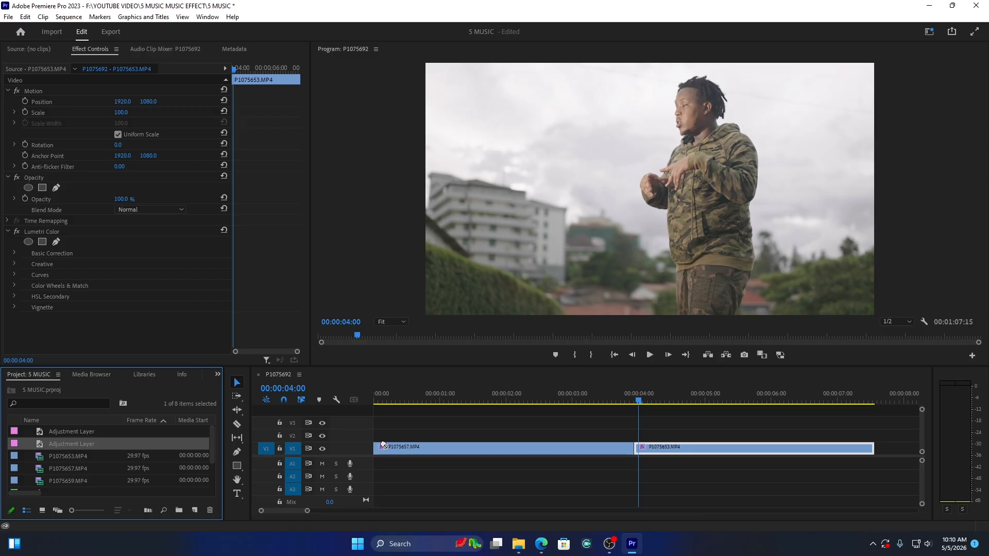
Step: Place an adjustment layer on V2 and trim it to a short piece over the cut between P1075657.MP4 and P1075653.MP4
left_click_drag(383, 445, 510, 448)
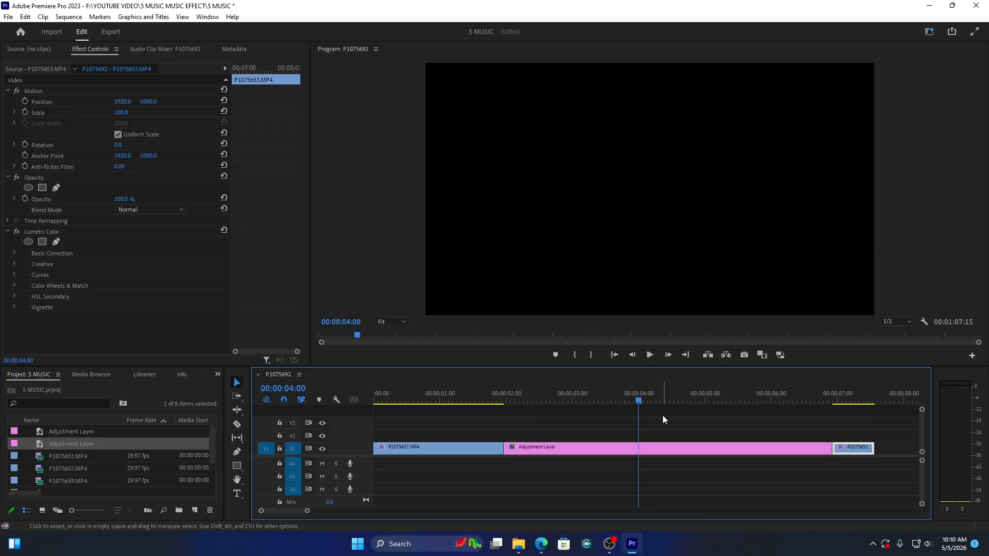
key("ctrl+z")
left_click_drag(67, 444, 554, 436)
left_click_drag(889, 436, 649, 436)
left_click_drag(550, 435, 625, 436)
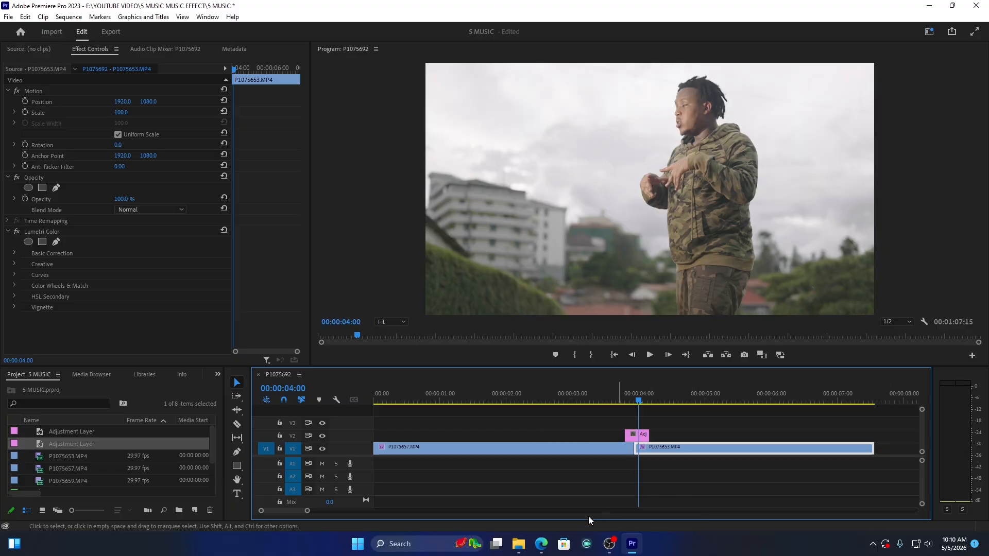
Step: Extend the adjustment layer's start to 00:00:03:23, five frames before the cut between the two clips
left_click_drag(308, 511, 294, 511)
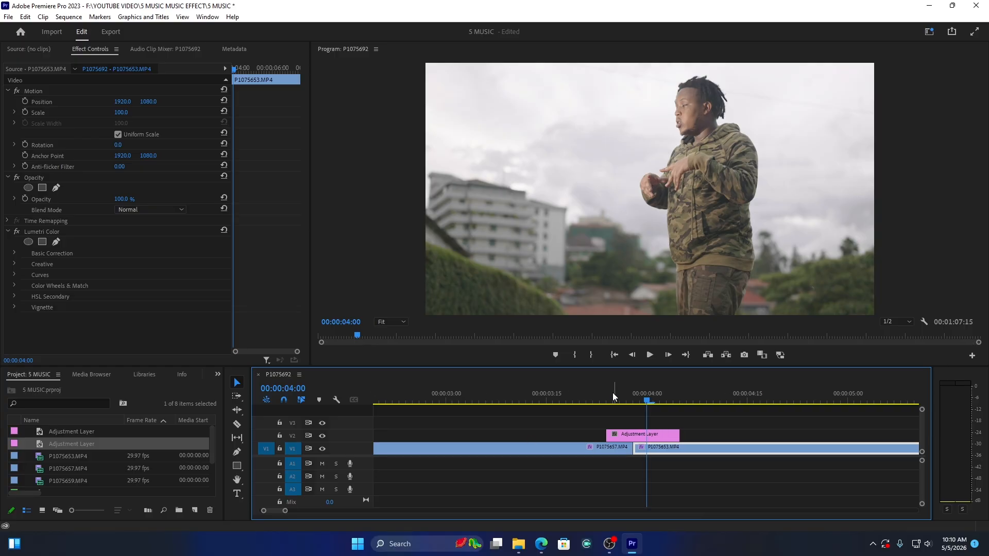
left_click_drag(647, 397, 633, 400)
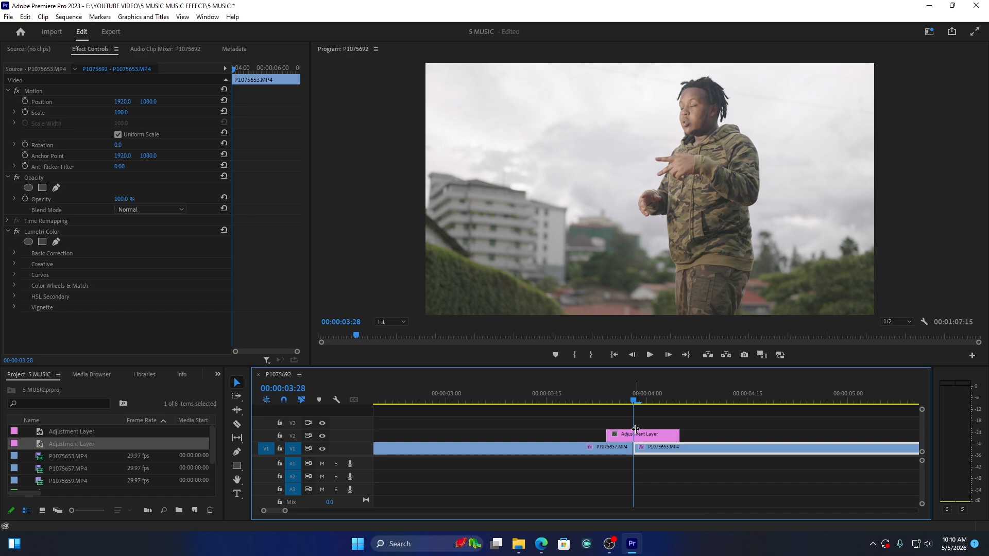
key("shift+Left")
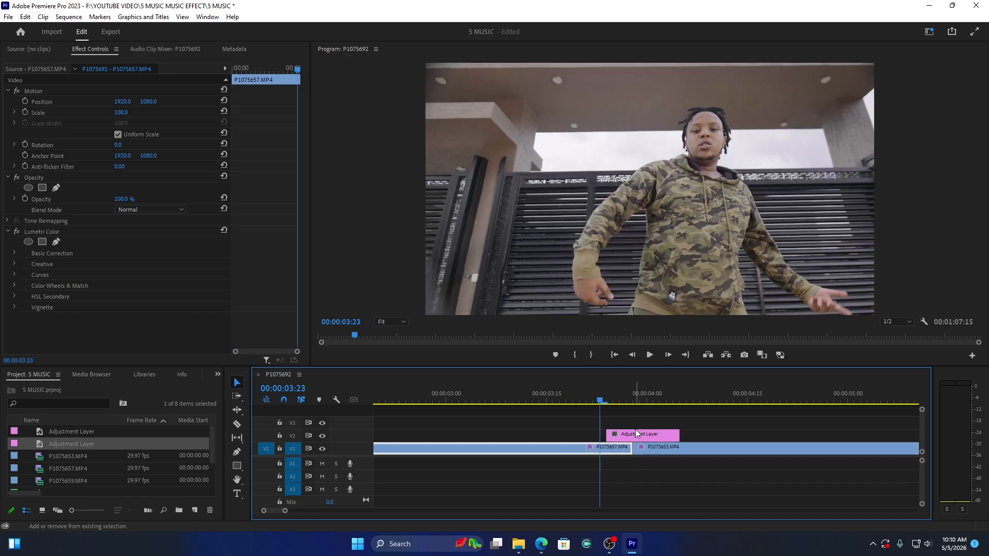
left_click_drag(608, 435, 592, 444)
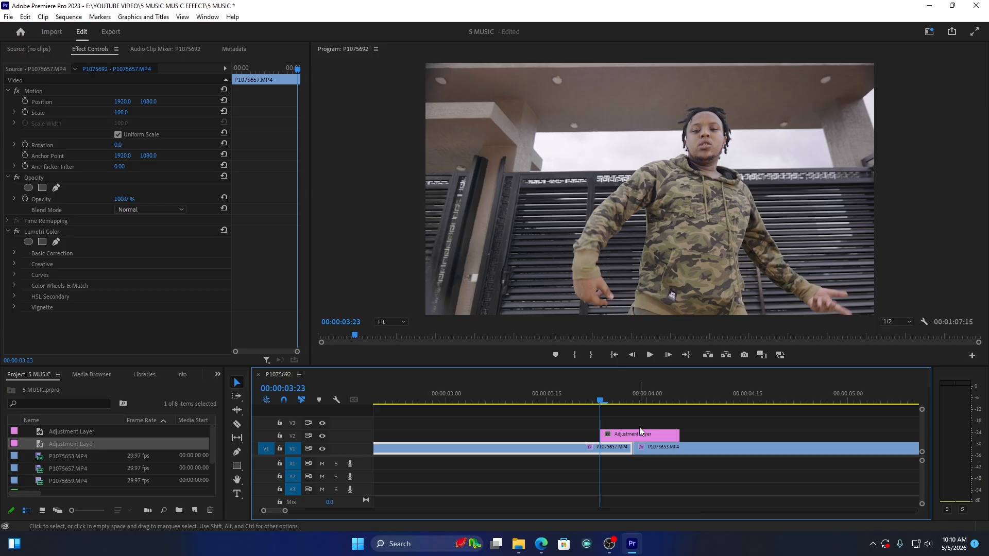
Step: Trim the adjustment layer's end to 00:00:04:03, five frames after the cut
key("Right")
key("Right")
key("Right")
key("Right")
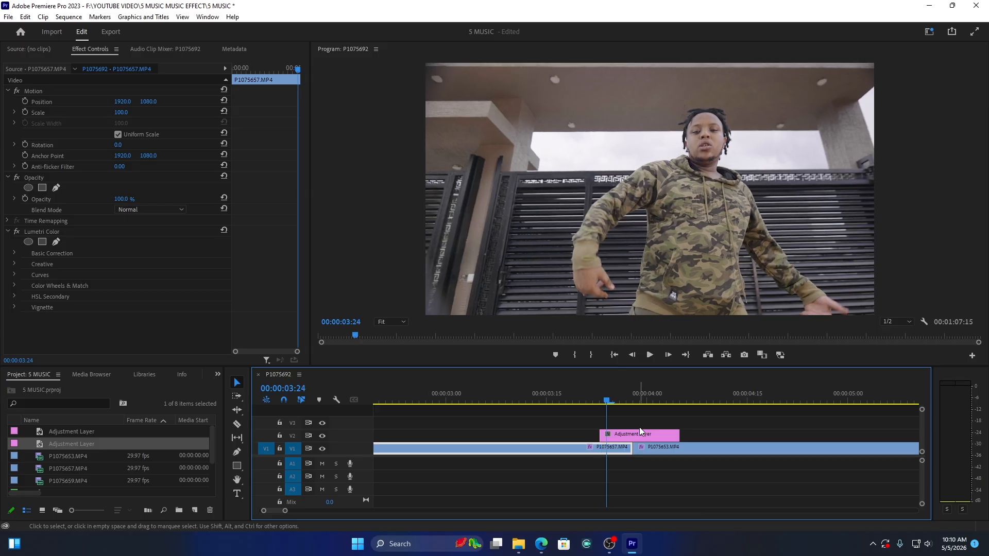
key("Right")
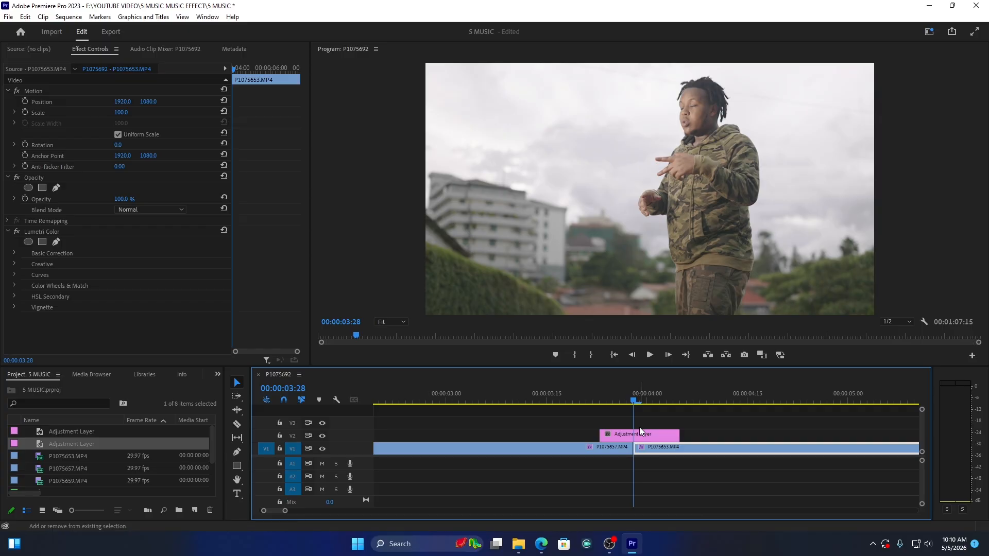
key("shift+Right")
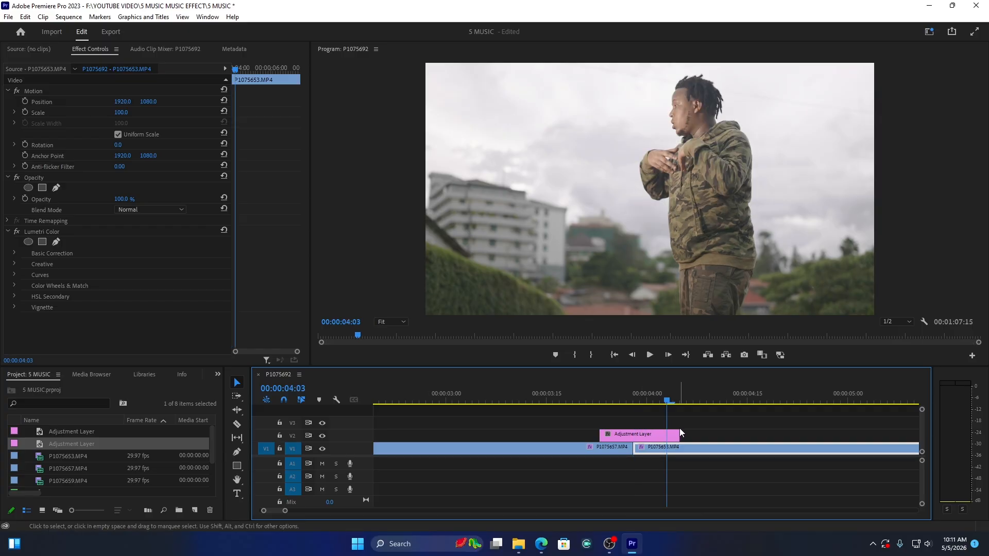
left_click_drag(678, 434, 666, 434)
Step: Search the effects for "LEVE" and apply the Levels effect to the adjustment layer on V2
left_click(641, 399)
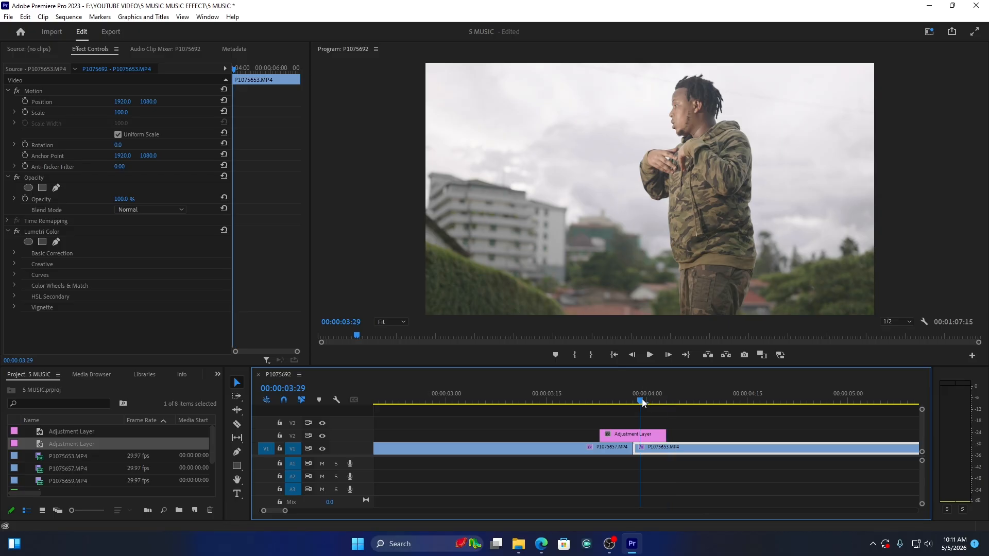
left_click(636, 434)
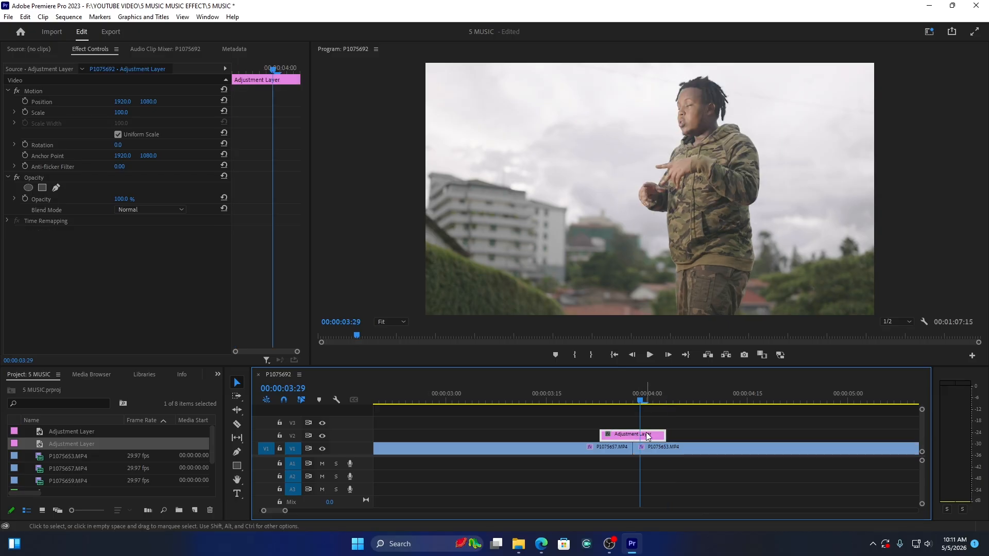
left_click(218, 374)
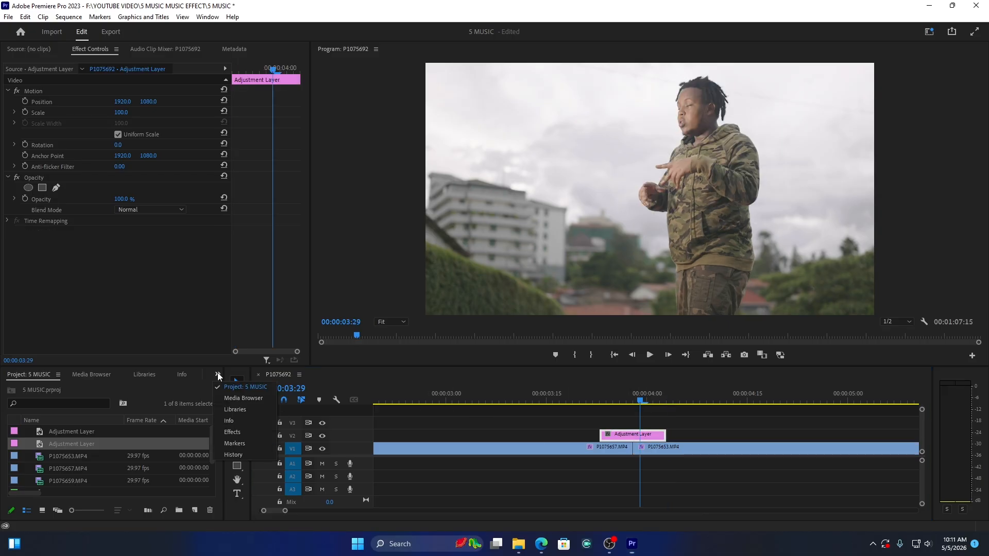
left_click(235, 436)
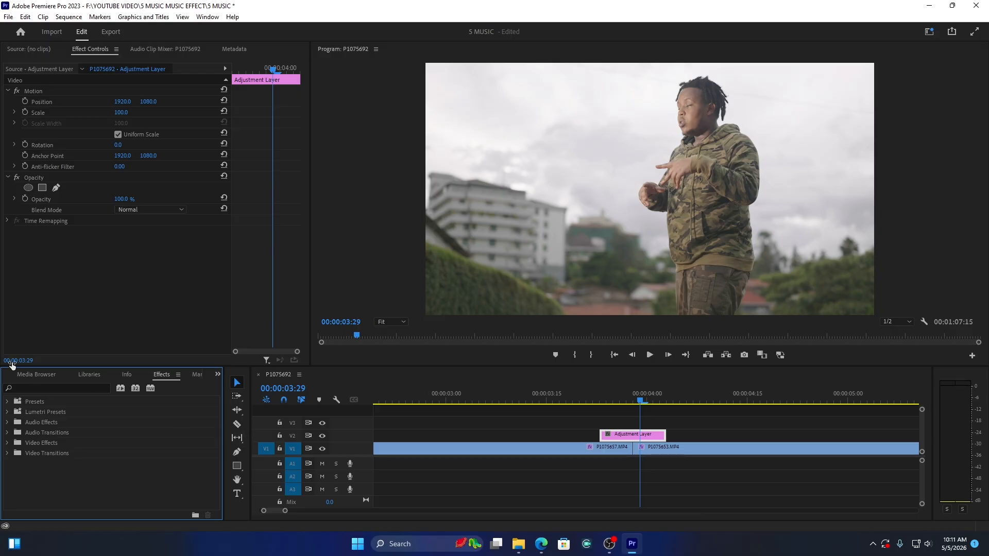
left_click(40, 388)
type("LEVE")
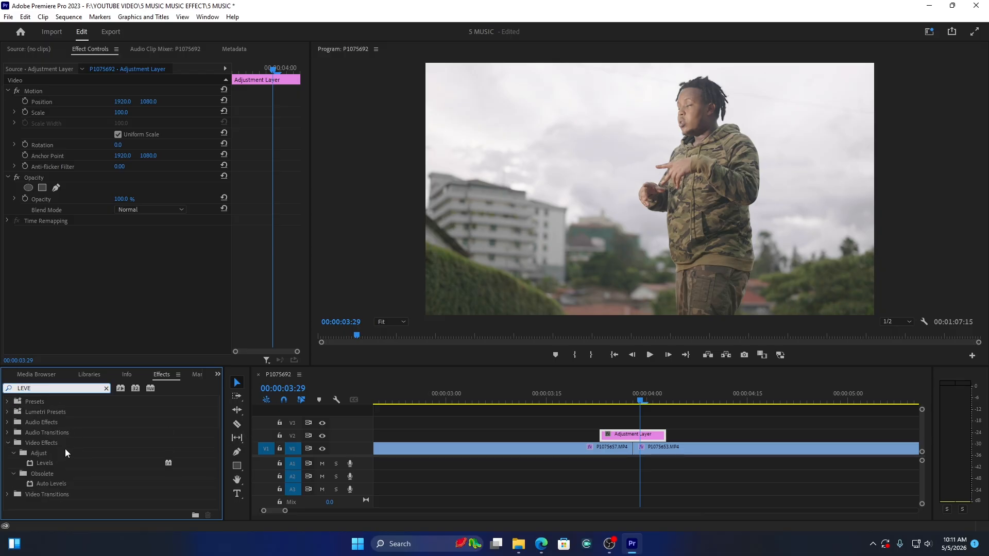
left_click(48, 462)
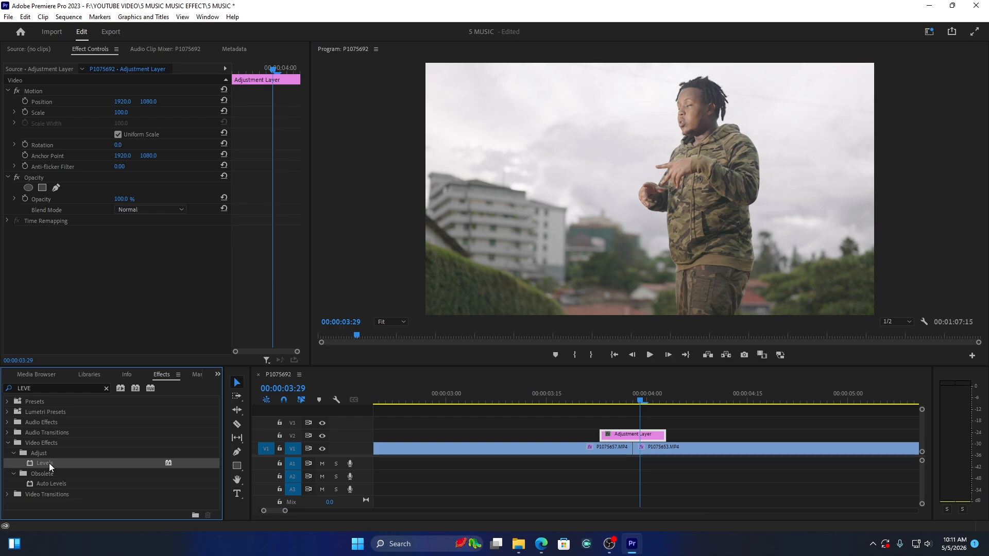
left_click_drag(48, 462, 638, 435)
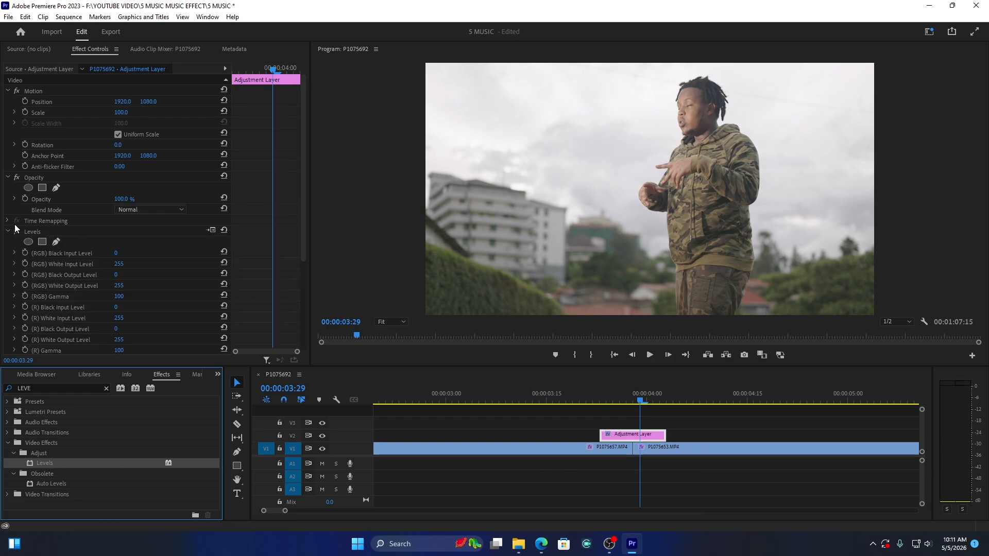
Step: Start keyframing the Levels (RGB) White Input Level at the adjustment layer's first frame, 00:00:03:23
scroll(38, 259, "down", 1)
scroll(38, 258, "down", 5)
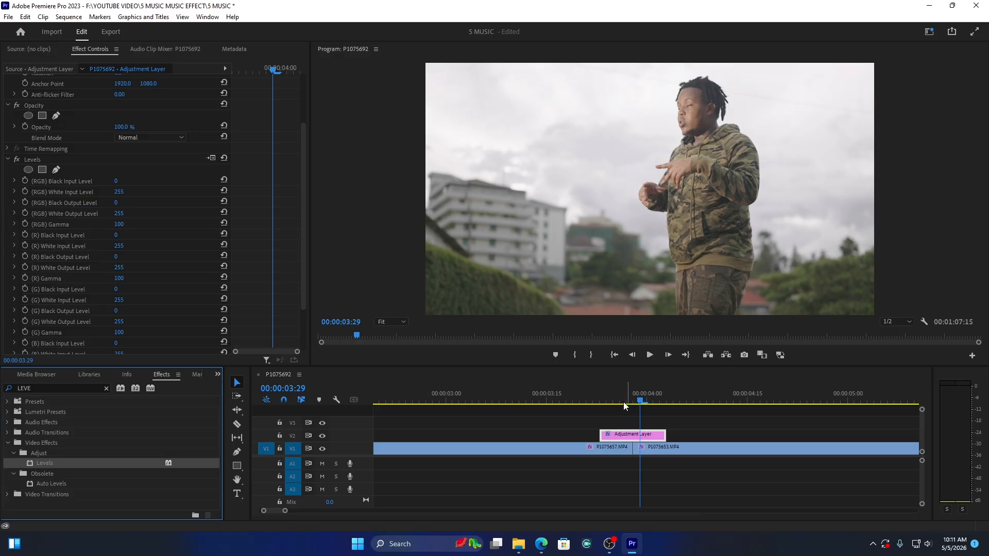
left_click_drag(623, 402, 605, 404)
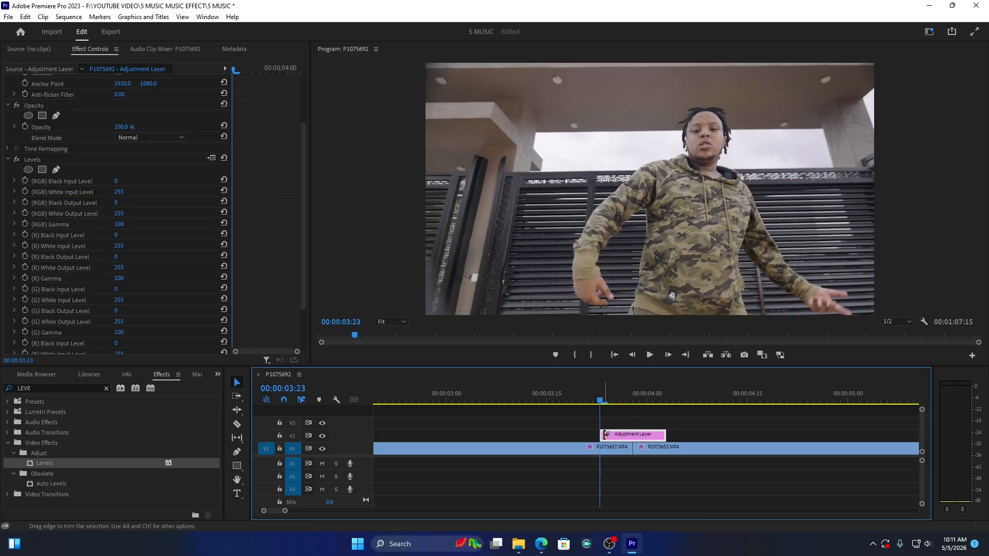
left_click(24, 191)
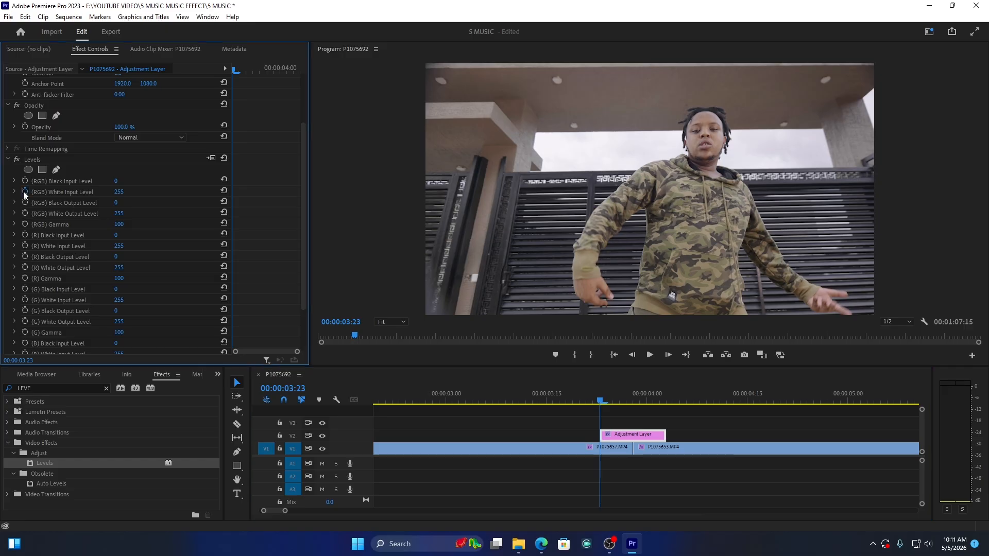
Step: Add (RGB) White Input Level keyframes at the cut, 00:00:03:28, and near the adjustment layer's end at 00:00:04:02
left_click(632, 397)
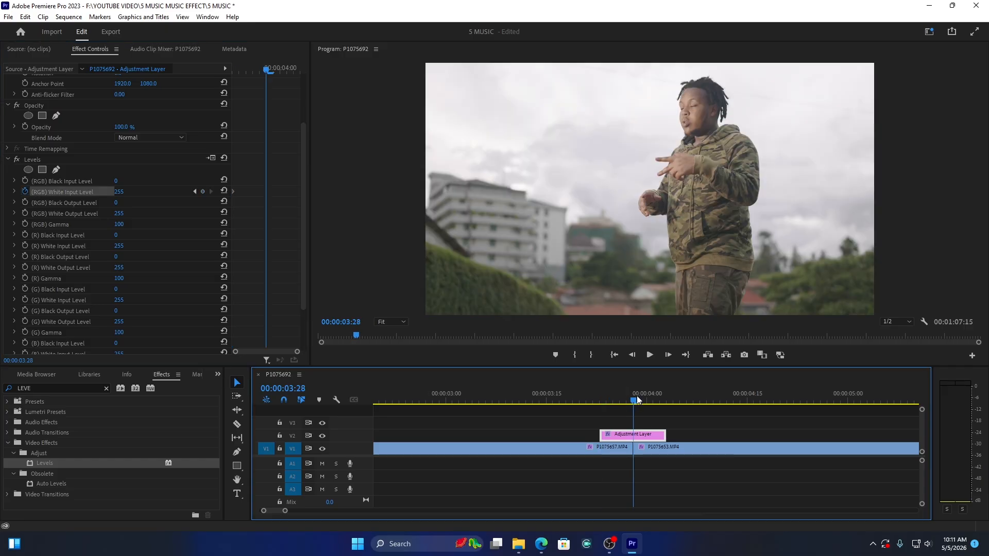
left_click(204, 191)
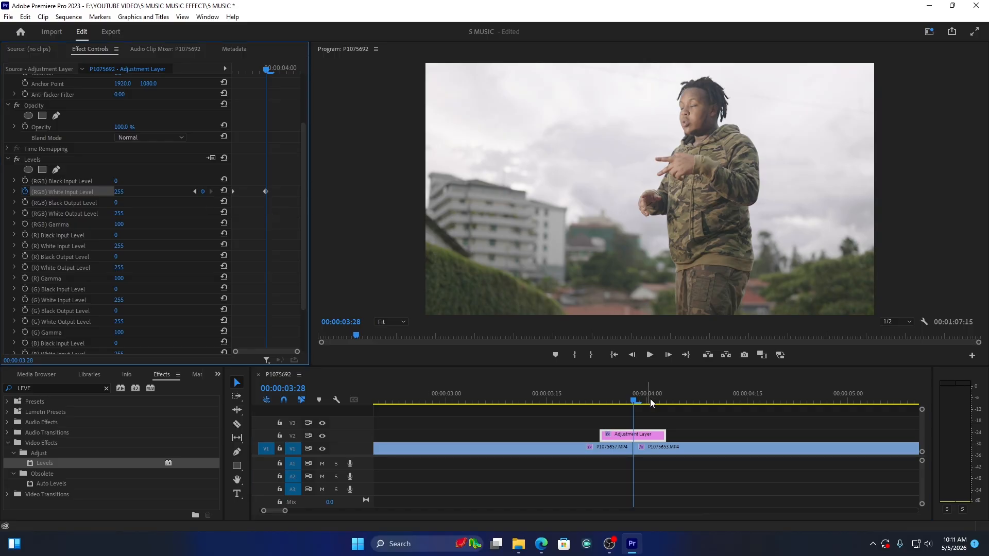
left_click_drag(649, 399, 660, 400)
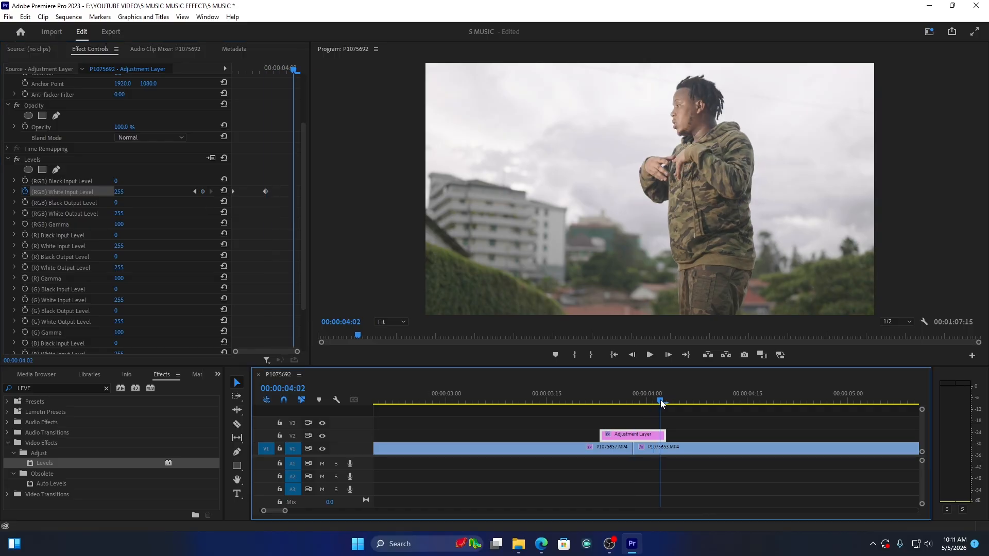
left_click(203, 192)
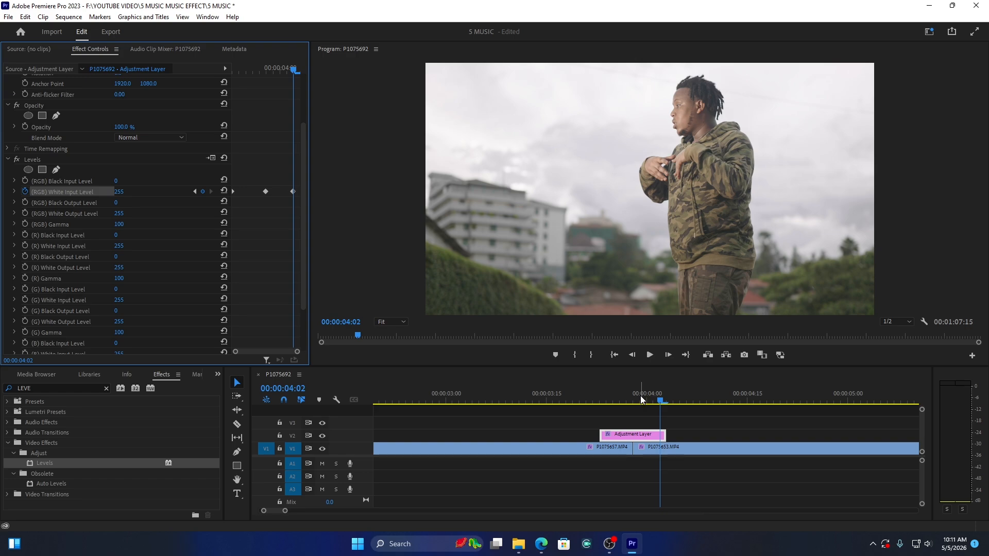
Step: Set the middle (RGB) White Input Level keyframe at 00:00:03:28 to 50
left_click_drag(641, 396, 636, 395)
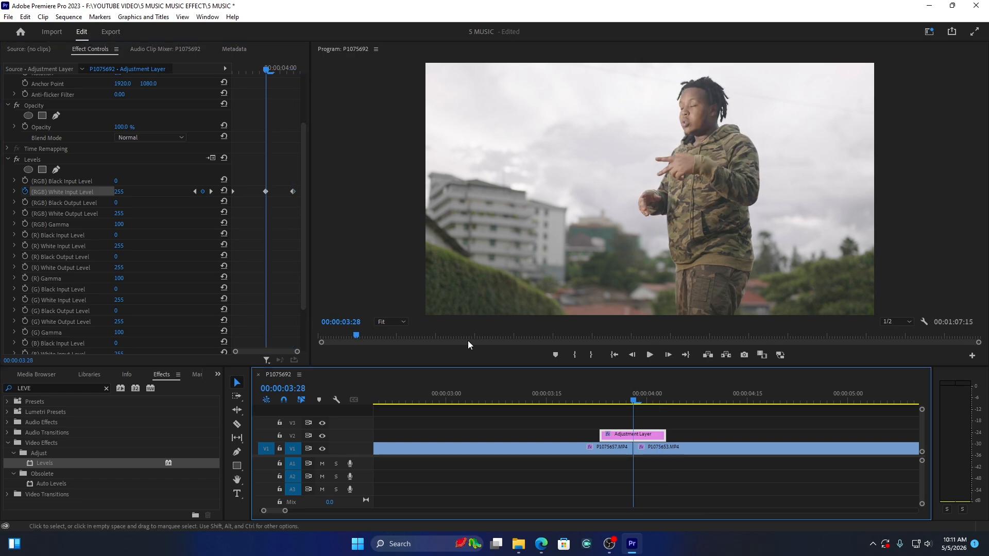
left_click(266, 191)
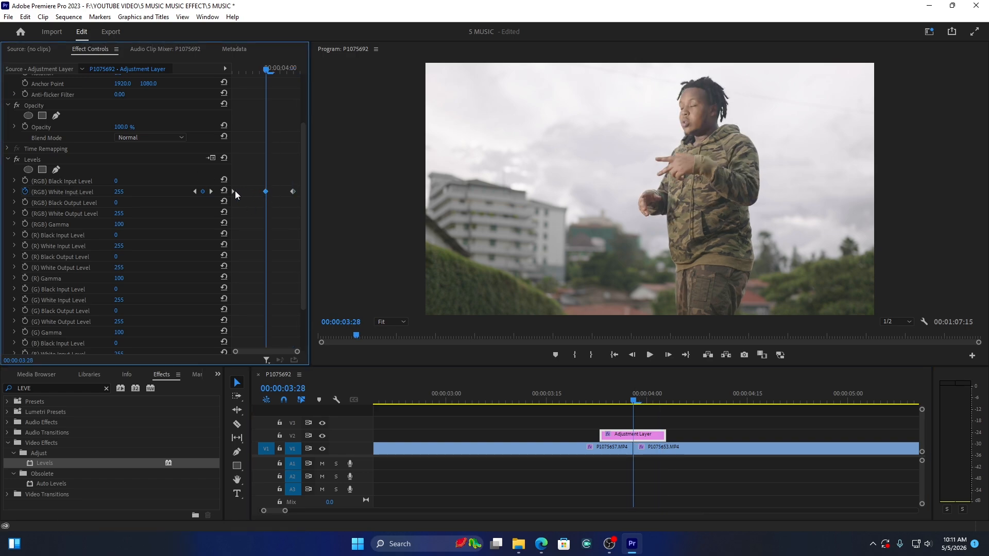
left_click(128, 191)
type("50")
key("Return")
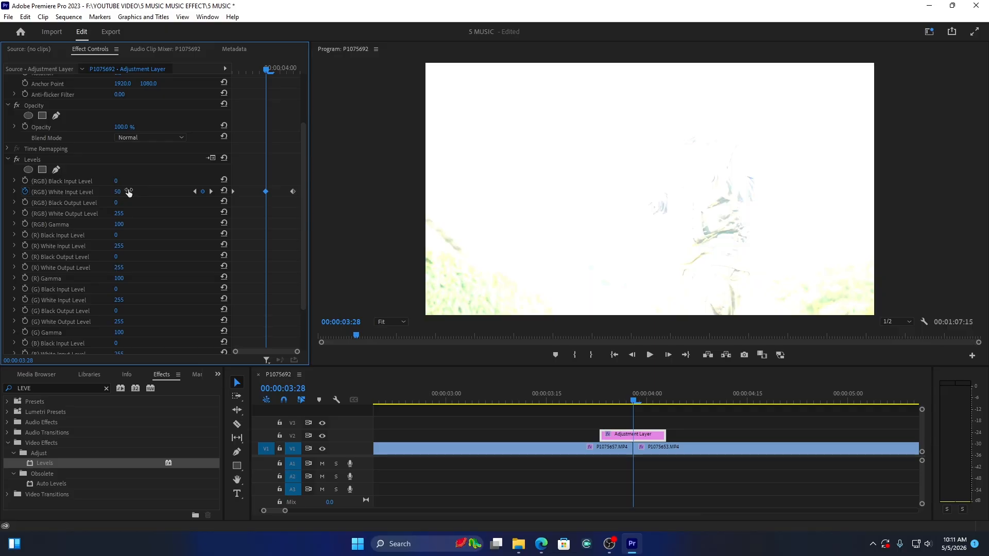
Step: Play back the flash transition twice, starting from shortly before the adjustment layer
left_click(544, 398)
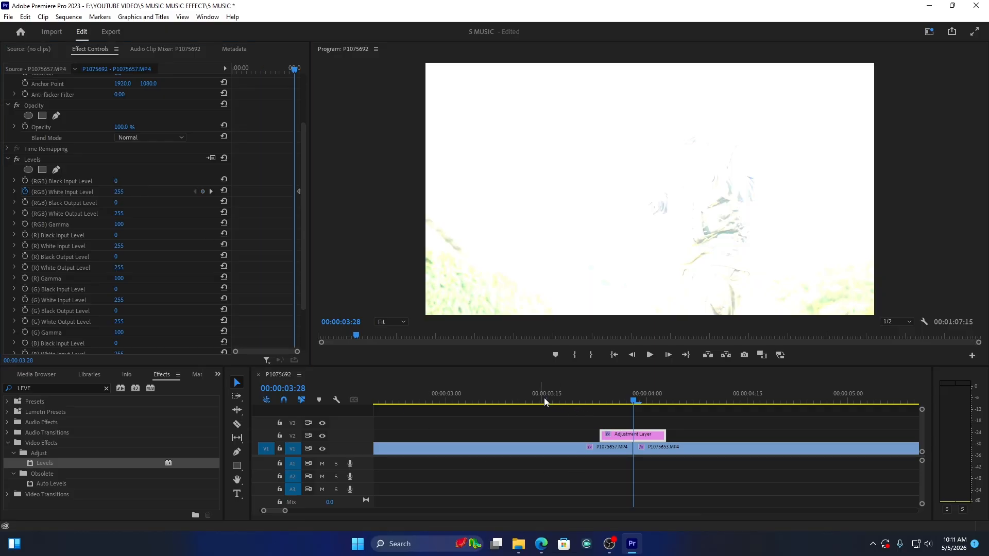
key("space")
key("space")
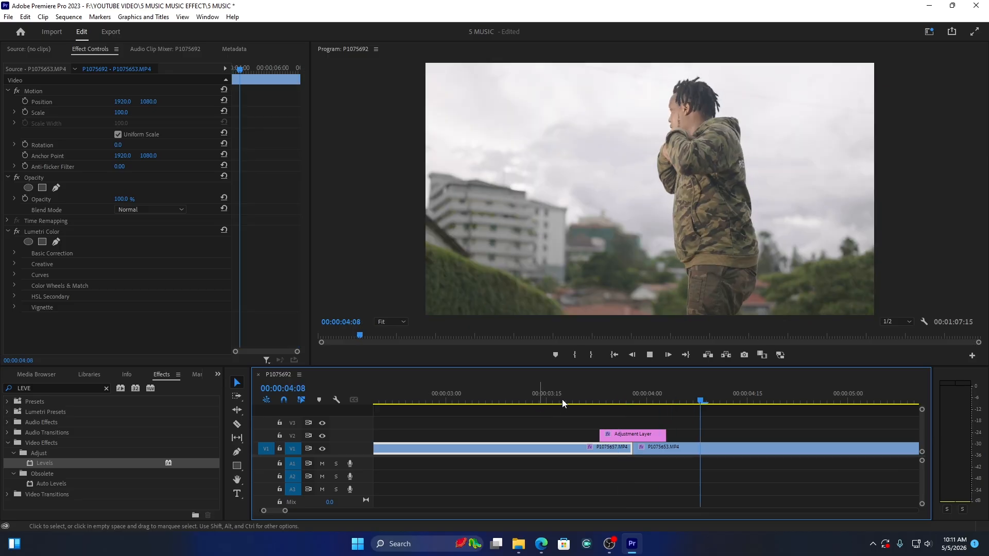
left_click(534, 396)
key("space")
key("space")
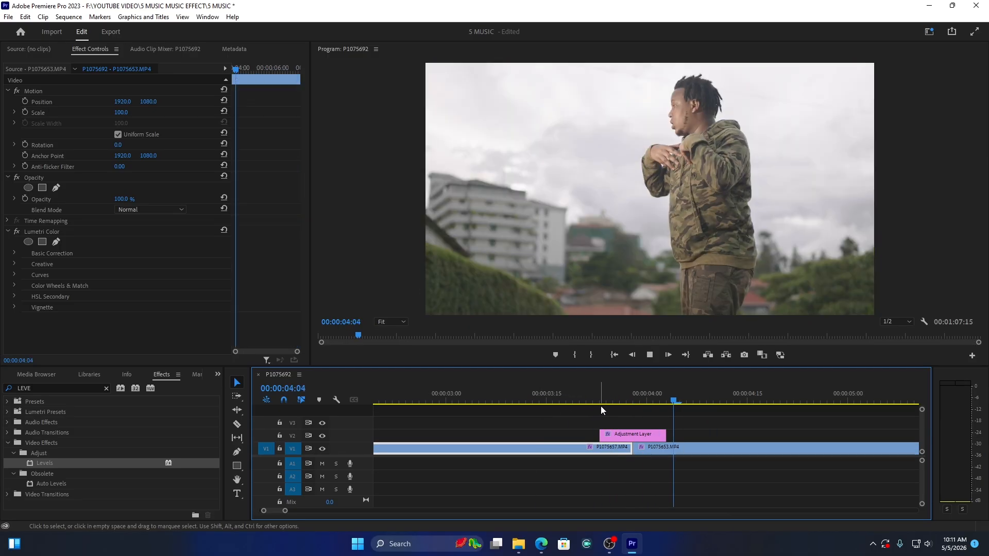
Step: Change the adjustment layer's (RGB) White Input Level keyframe at 00:00:03:28 to 136
left_click(634, 396)
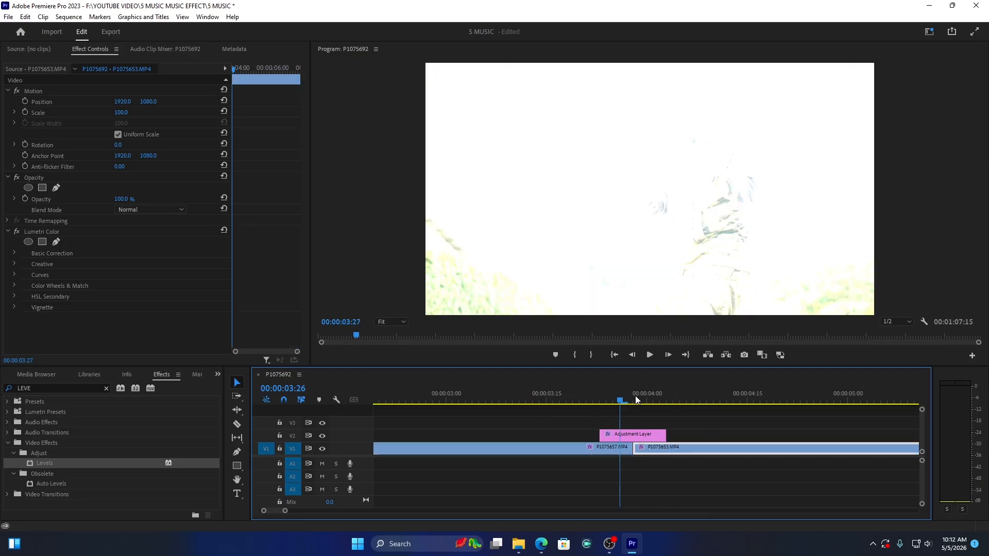
left_click(636, 436)
left_click_drag(119, 265, 164, 265)
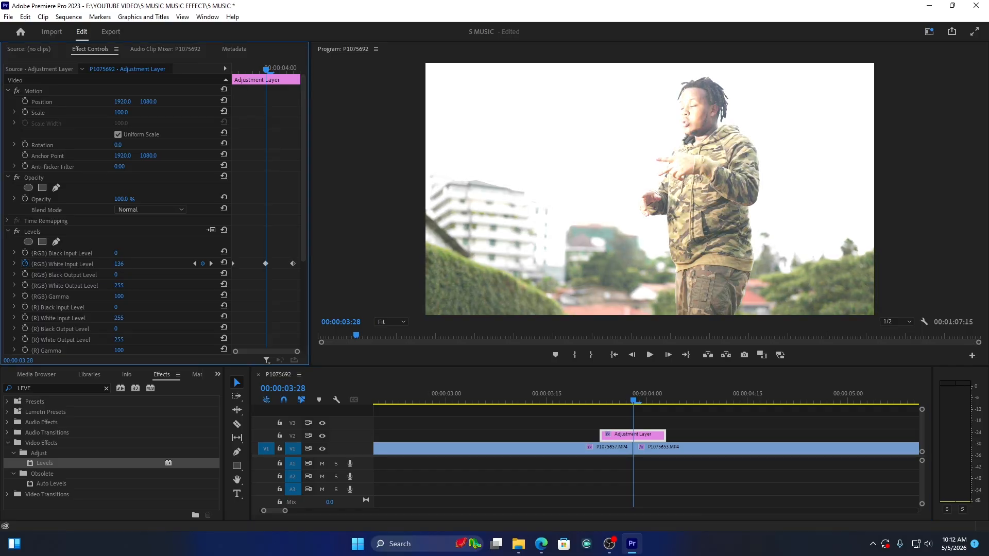
Step: Replay the cut to check the softened flash and return the playhead to 00:00:03:28
left_click(582, 394)
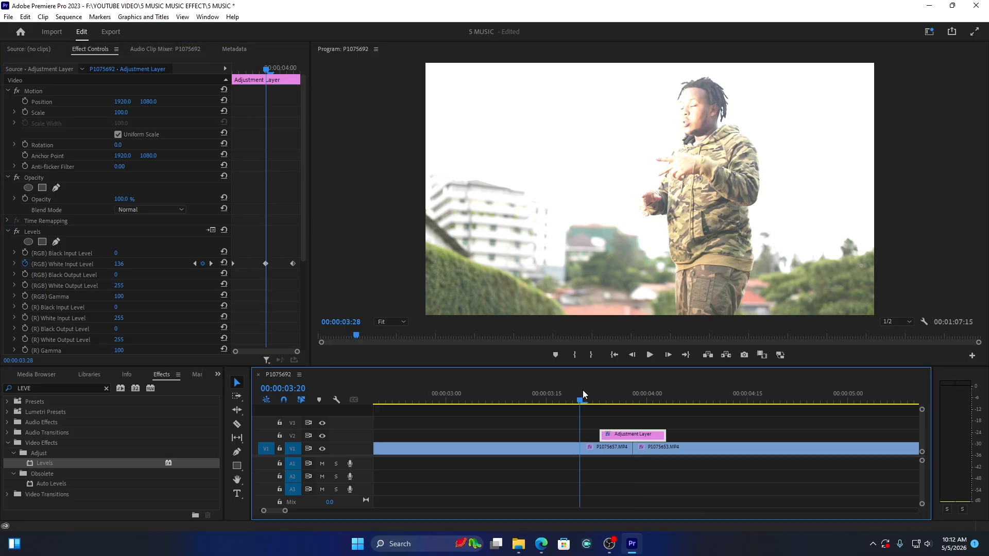
key("space")
left_click(574, 394)
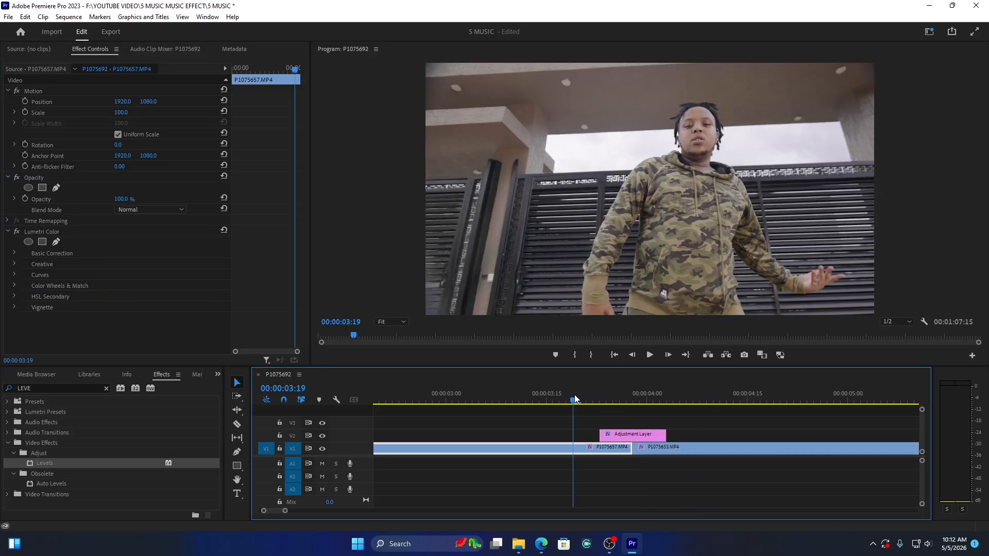
left_click(560, 393)
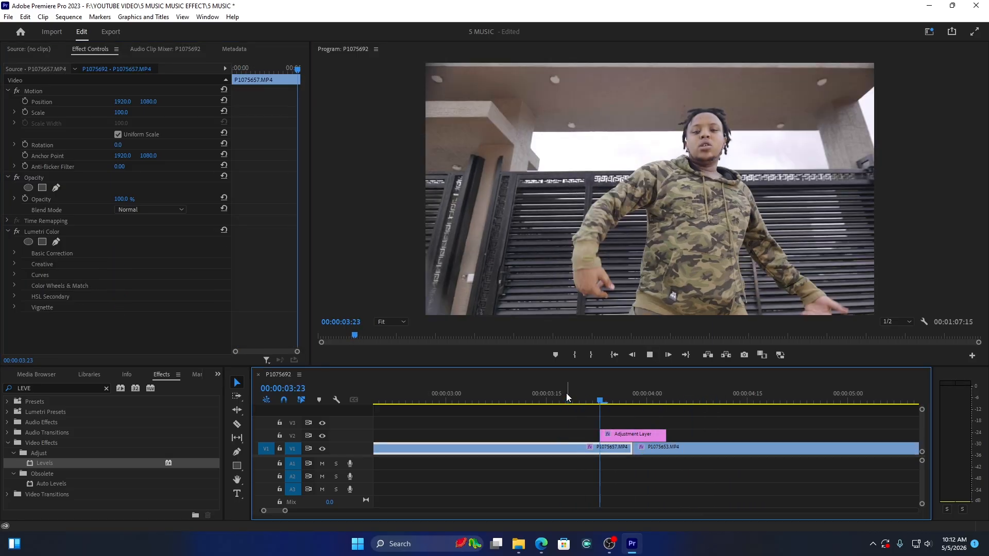
key("space")
left_click(633, 394)
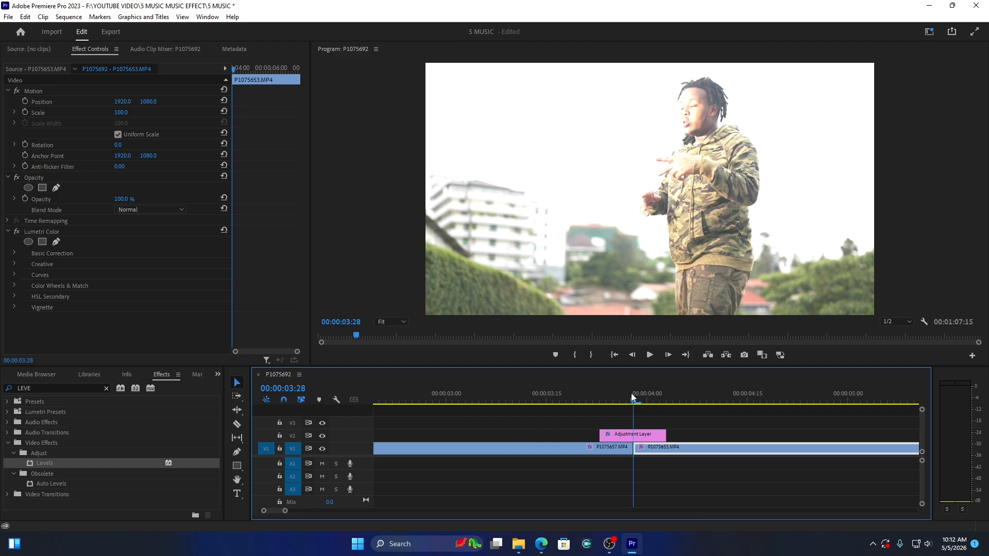
Step: Set the adjustment layer's (RGB) White Input Level keyframe at 00:00:03:28 to 113
left_click(622, 436)
left_click_drag(117, 264, 106, 264)
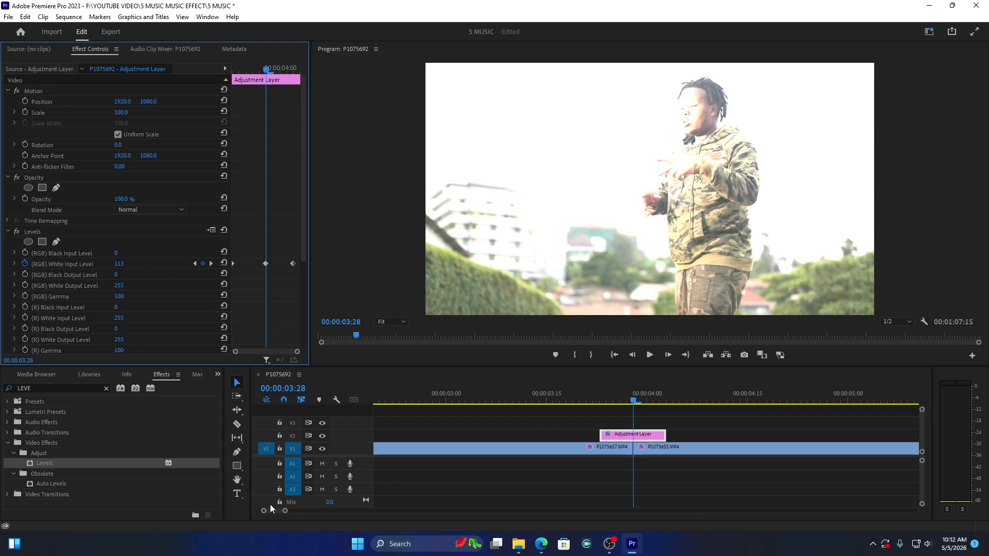
Step: Play clip P1075659.MP4 from 00:00:15:04 to find a spot for the next effect, ending with the playhead at 00:00:18:22
left_click_drag(290, 510, 481, 506)
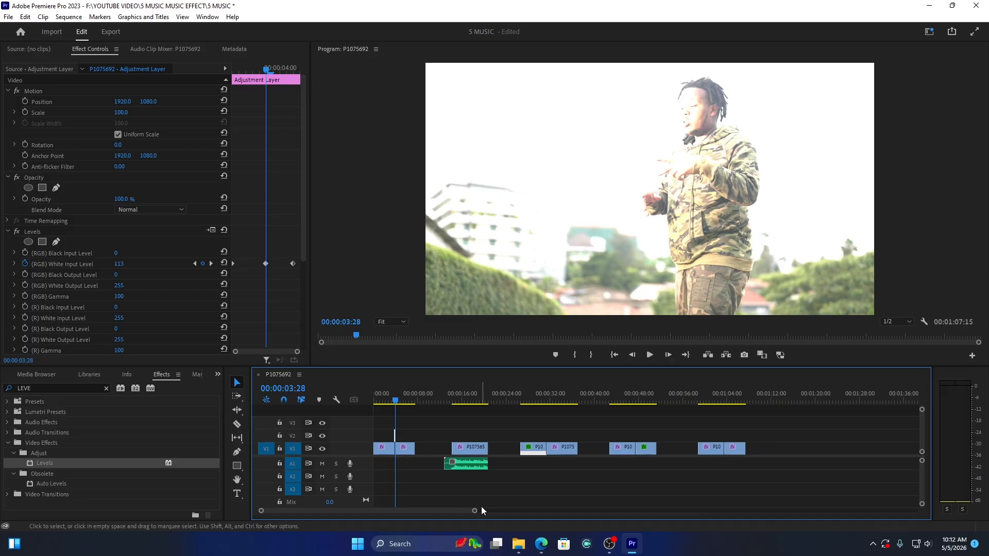
left_click(469, 433)
left_click(462, 447)
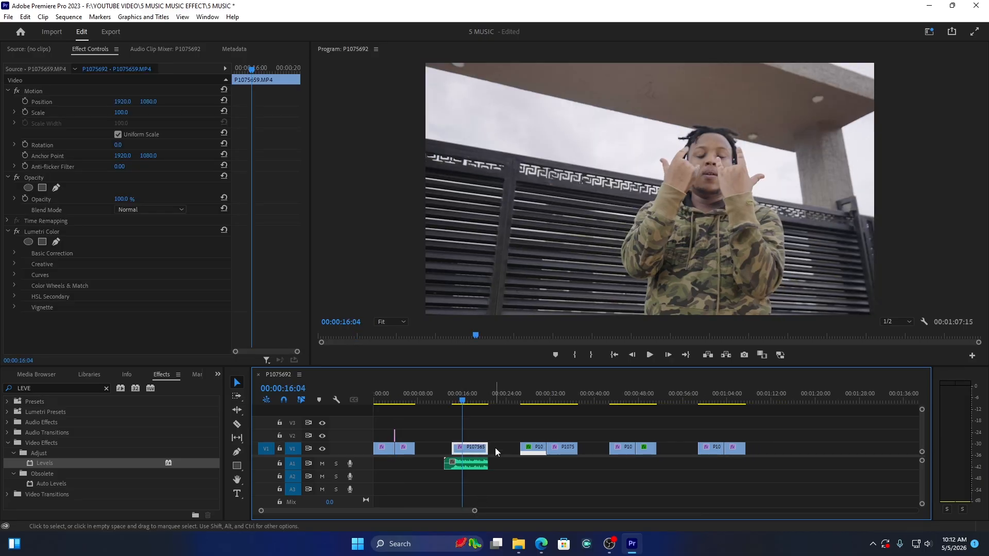
left_click_drag(475, 512, 400, 510)
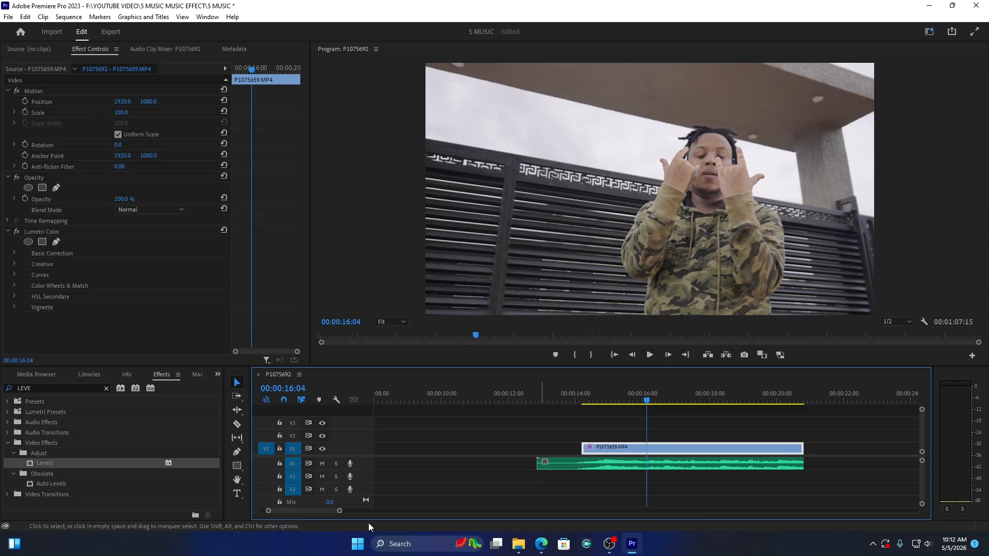
left_click_drag(340, 512, 330, 510)
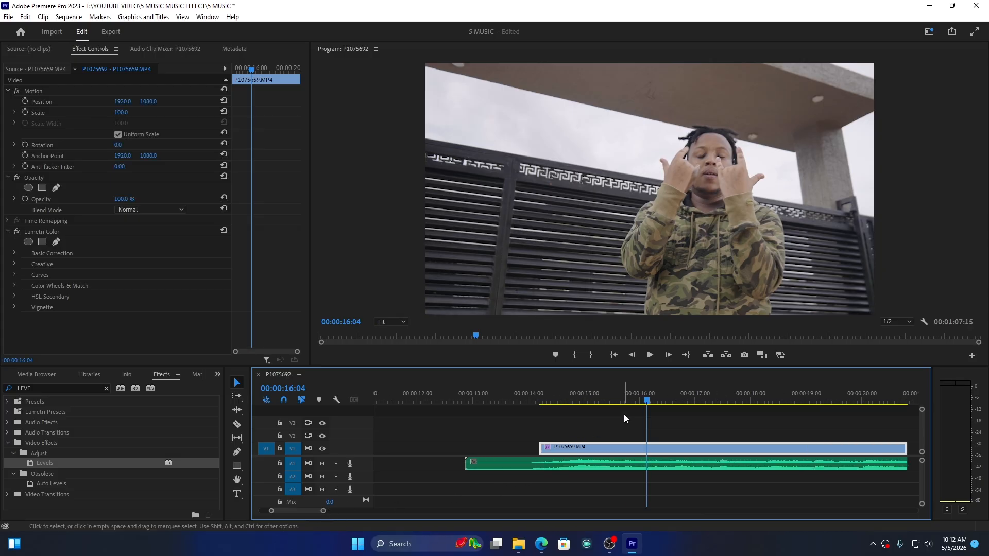
left_click(595, 404)
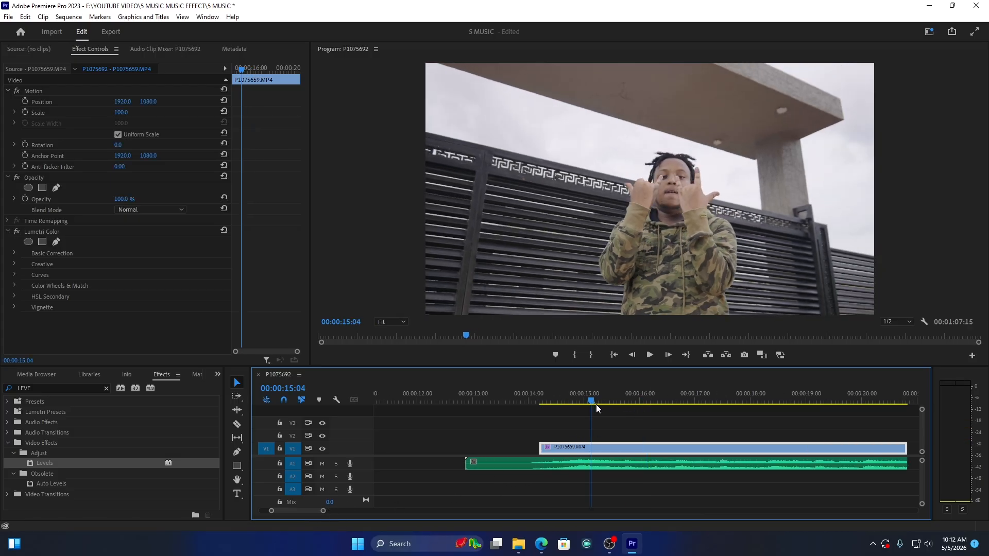
key("space")
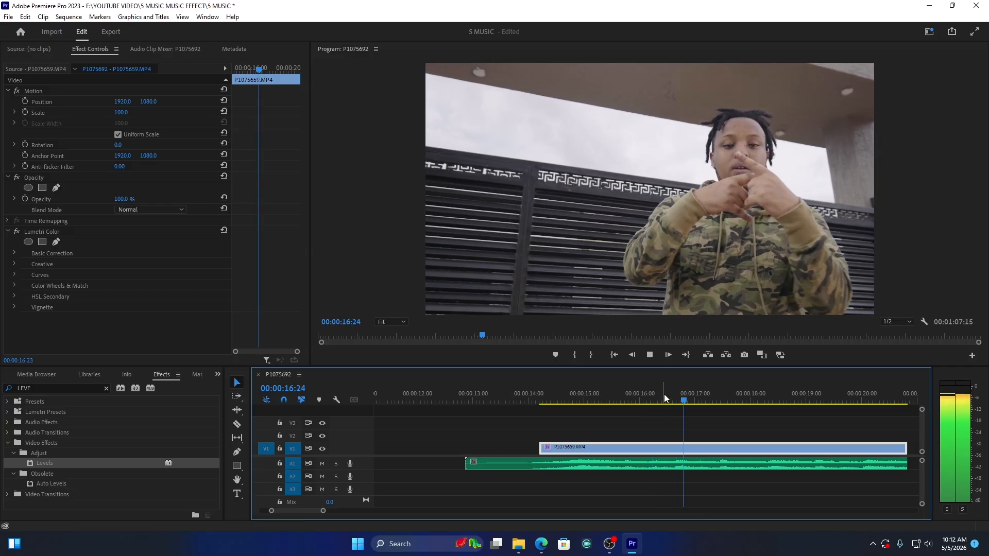
left_click(660, 397)
left_click_drag(660, 399, 665, 399)
key("space")
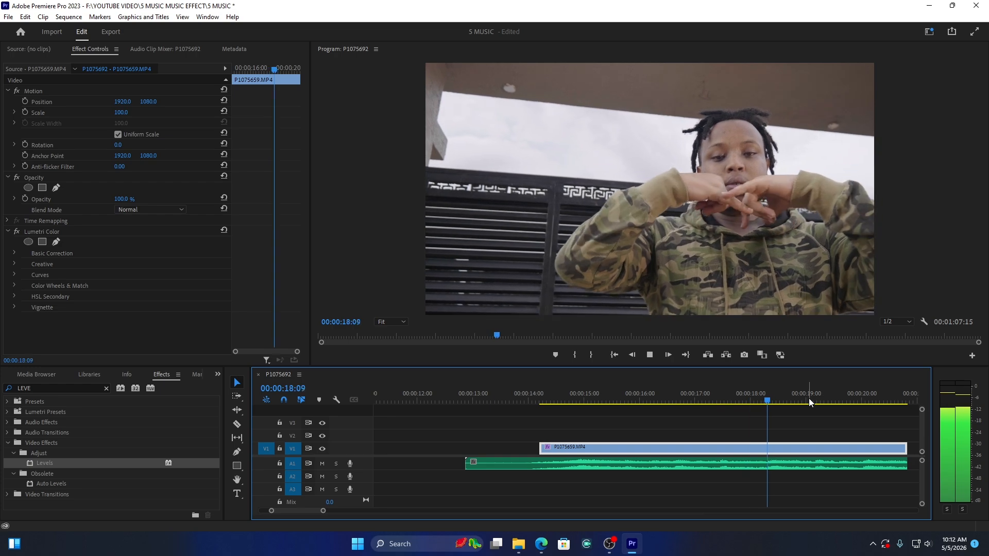
left_click_drag(809, 397, 793, 391)
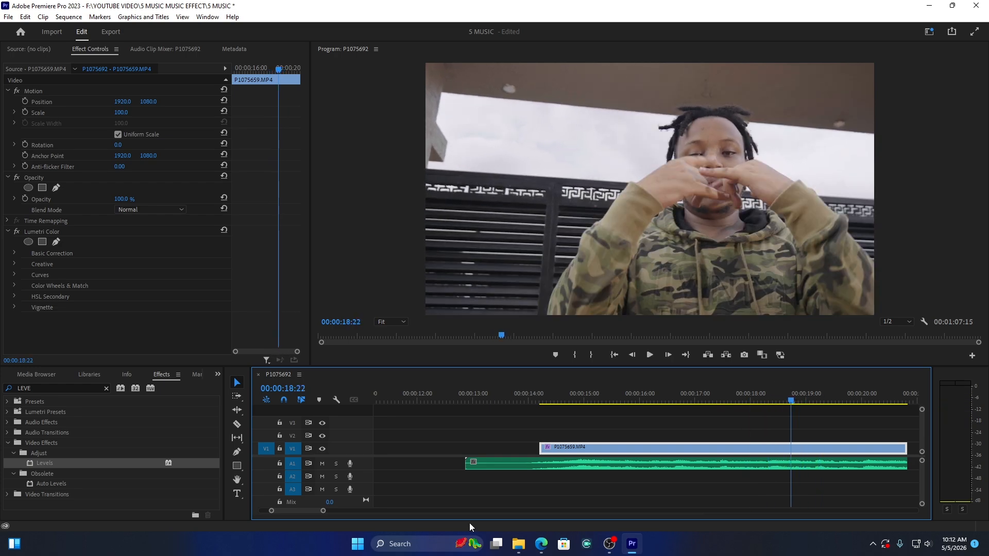
Step: Razor the P1075659.MP4 video on V1 at every frame from 00:00:18:25 to 00:00:19:08, leaving the audio uncut
left_click_drag(325, 514, 316, 514)
left_click(650, 403)
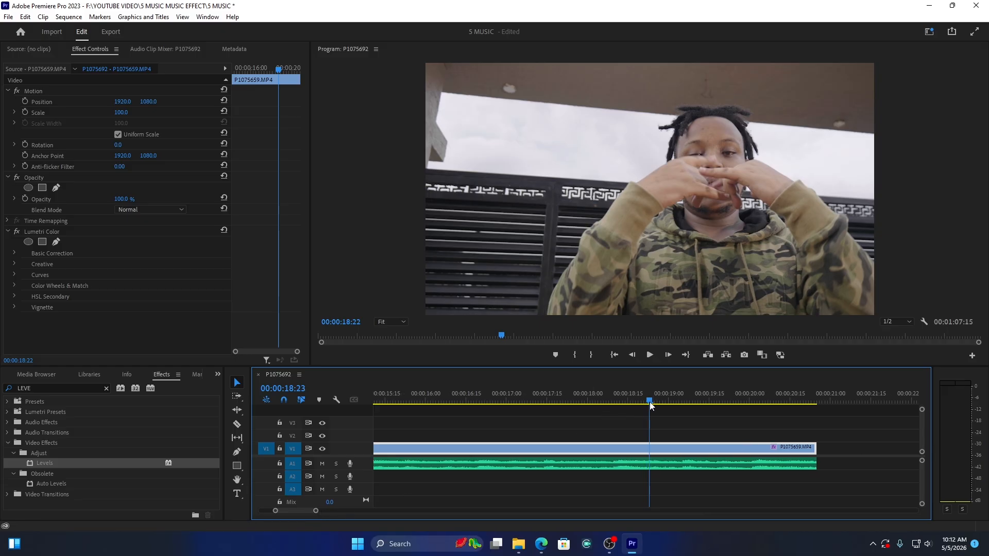
left_click_drag(650, 401, 647, 401)
left_click_drag(318, 515, 292, 514)
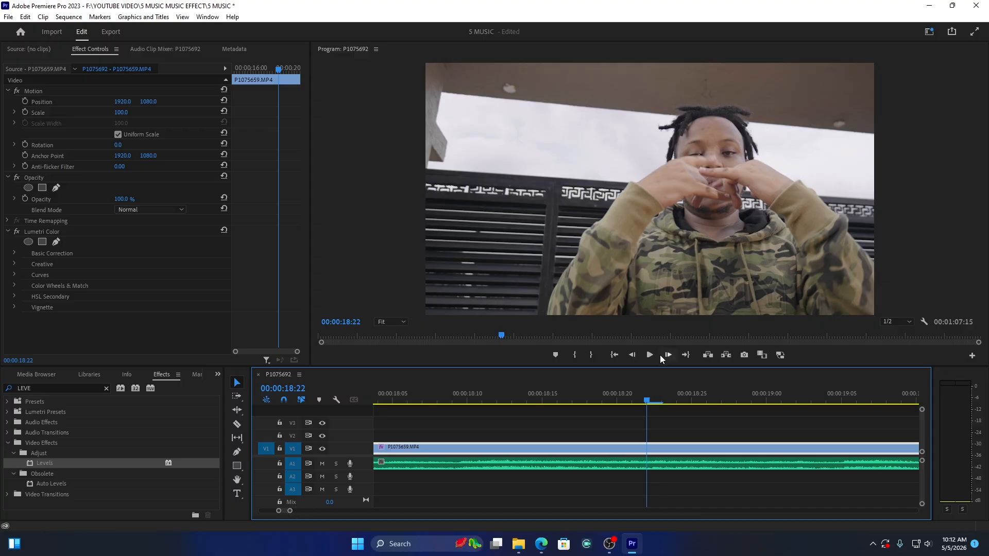
left_click_drag(648, 400, 691, 399)
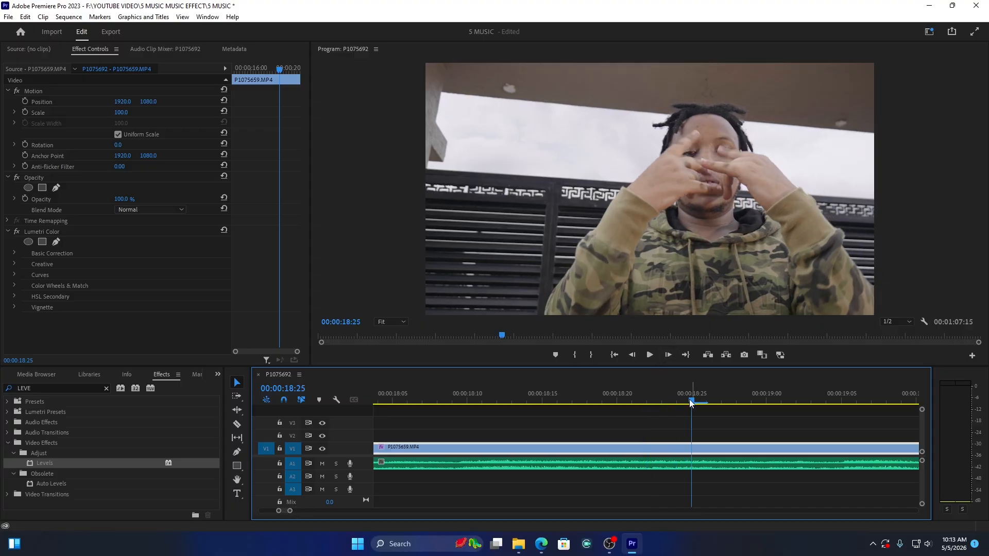
key("c")
left_click(693, 451)
left_click(707, 449)
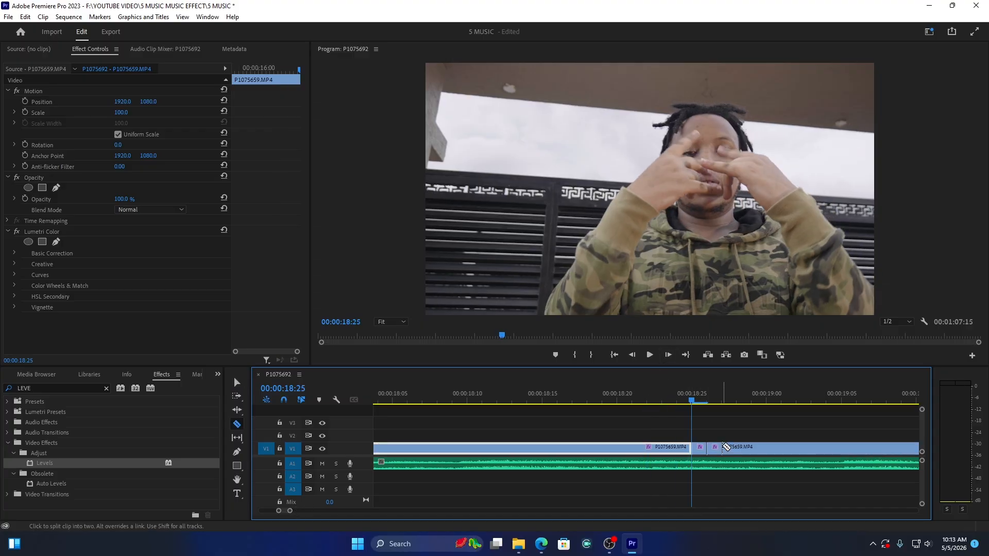
left_click(722, 449)
left_click(736, 449)
left_click(752, 449)
left_click(767, 449)
left_click(782, 449)
left_click(808, 449)
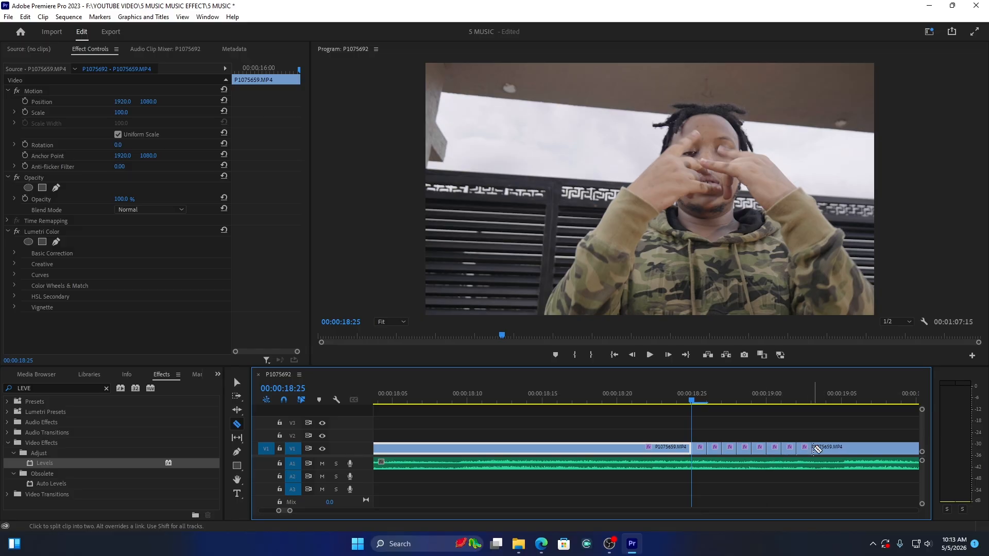
left_click(823, 449)
left_click(837, 449)
left_click(849, 449)
left_click(864, 450)
left_click(880, 449)
left_click(894, 449)
Step: Delete every second one-frame piece on V1, starting with the piece at 00:00:18:25, leaving gaps between the others
key("v")
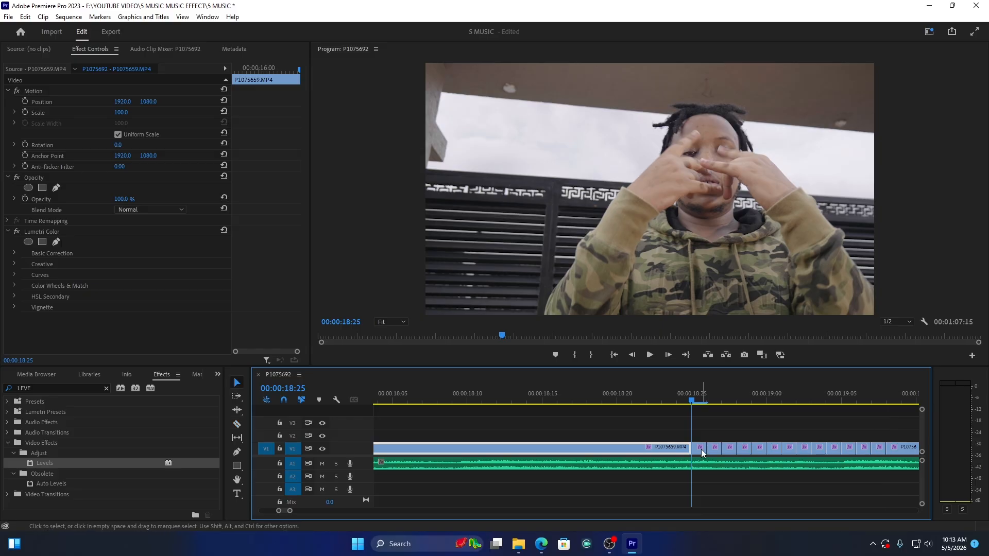
left_click(699, 450)
key("Delete")
left_click(728, 452)
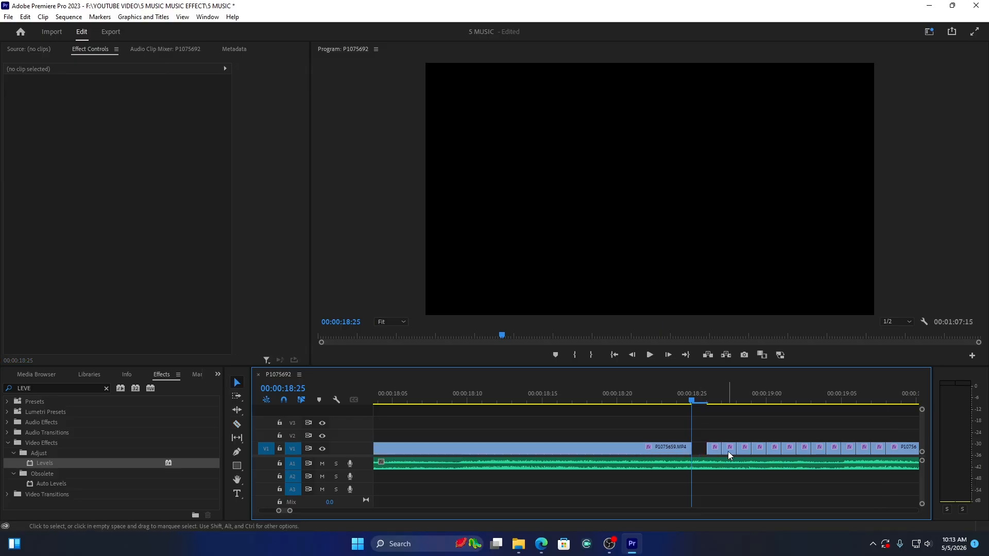
key("Delete")
left_click(760, 453)
key("Delete")
left_click(789, 450)
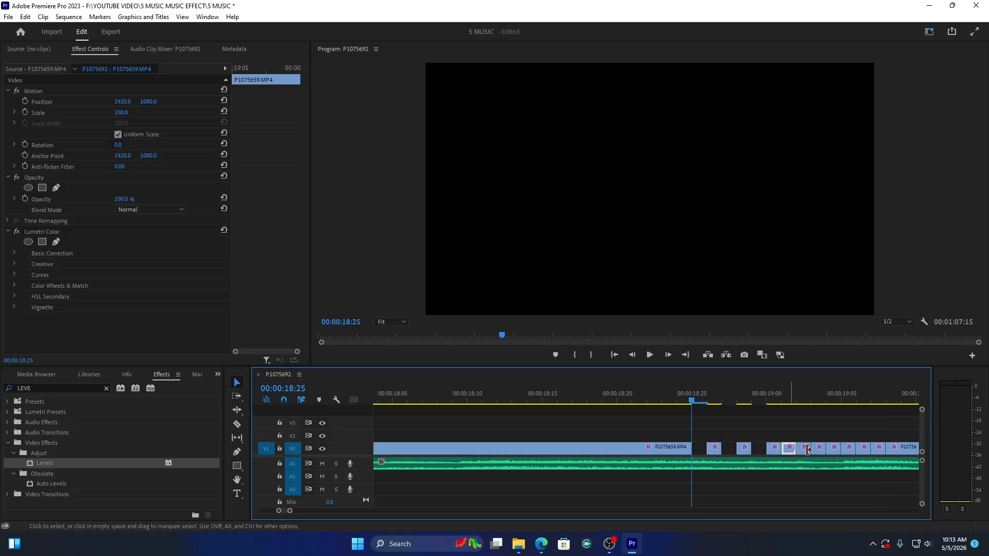
key("Delete")
left_click(820, 450)
key("Delete")
left_click(849, 452)
key("Delete")
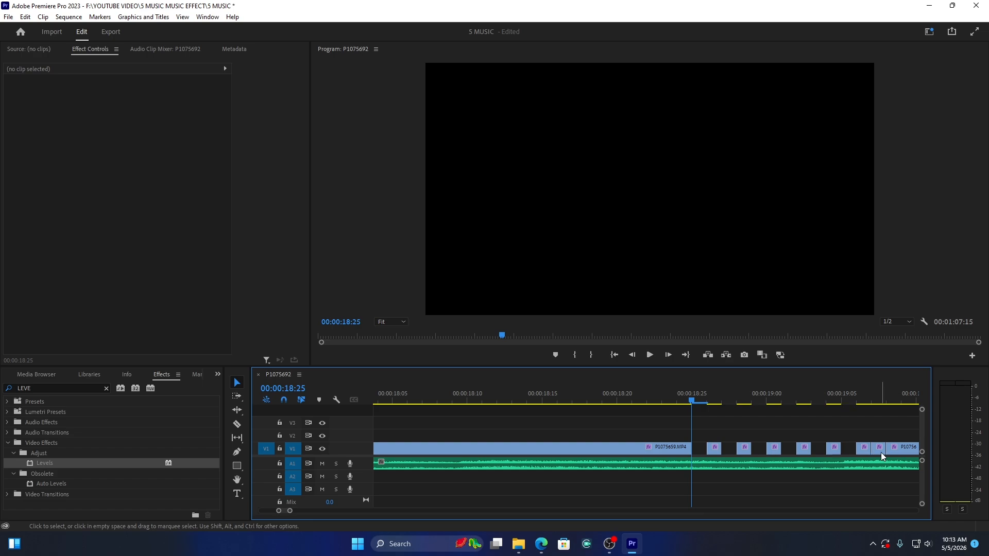
left_click(879, 452)
key("Delete")
Step: Play back the blinking section of alternating frames and gaps, starting just before the first gap
left_click_drag(291, 511, 320, 519)
left_click(636, 393)
key("space")
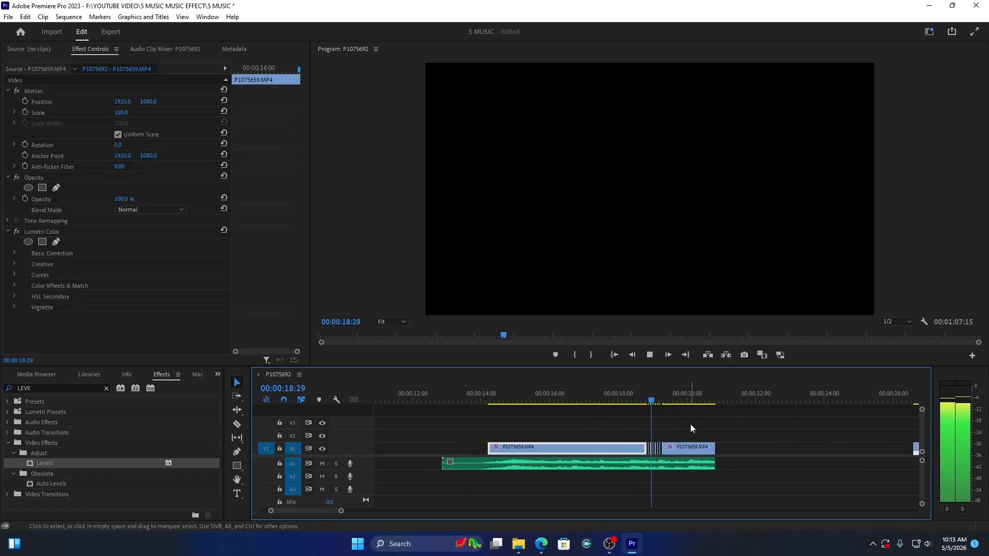
key("space")
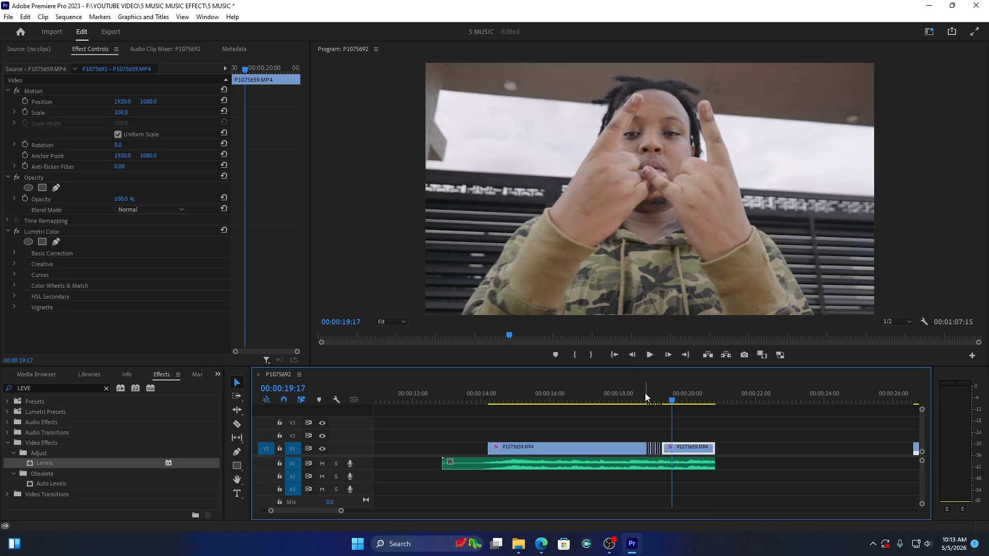
Step: Play the earlier part of the clip from 00:00:15:22 and park the playhead at 00:00:16:12
left_click(645, 394)
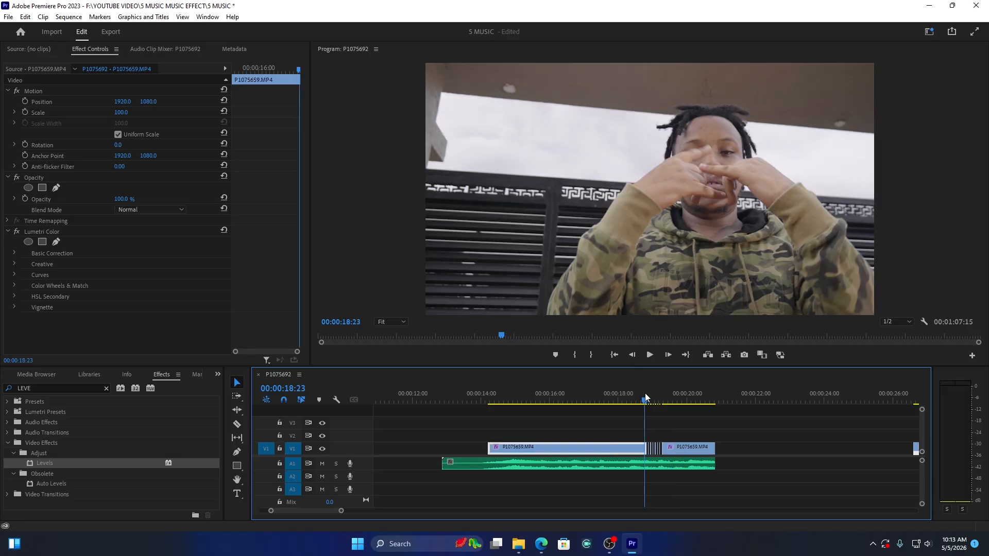
left_click_drag(645, 393, 541, 403)
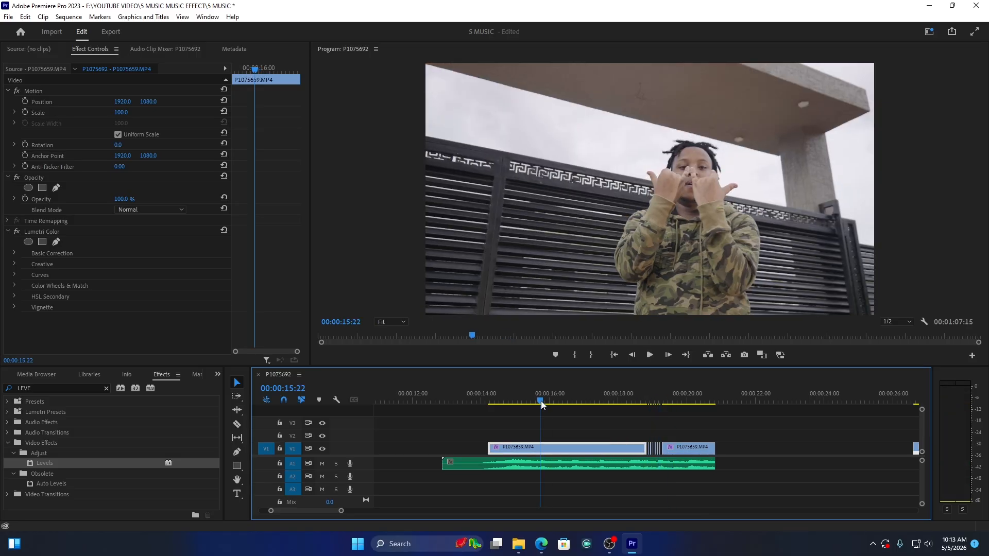
key("space")
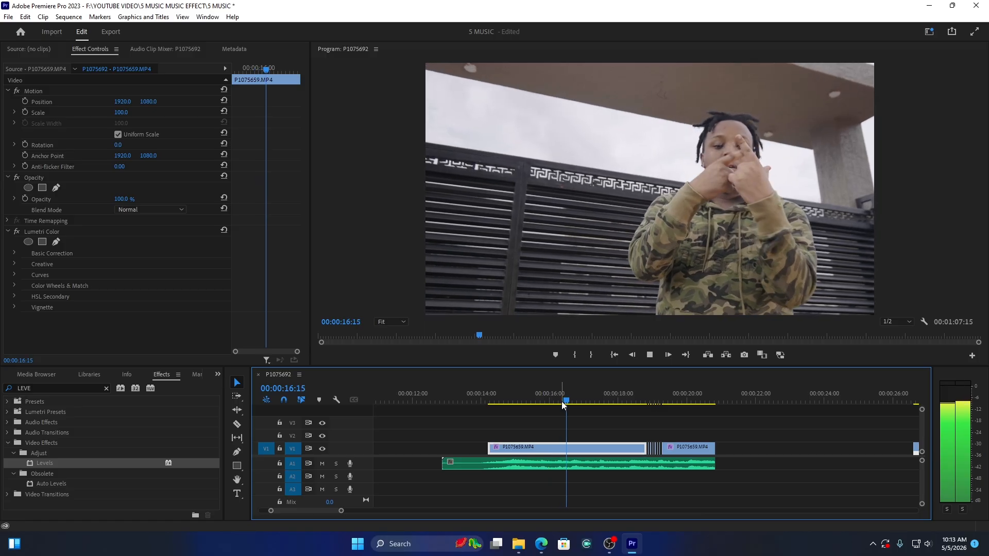
left_click(561, 401)
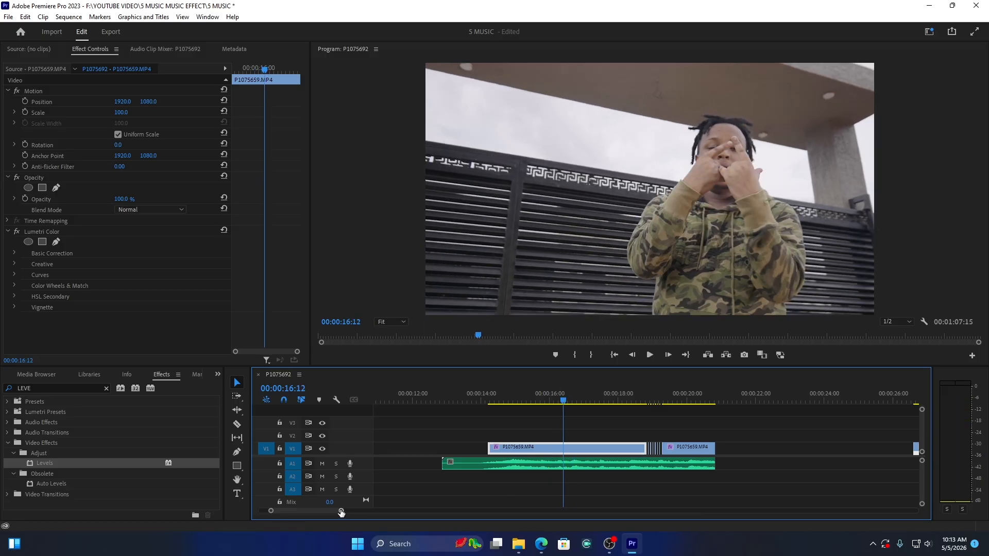
Step: Create a new Black Video item at 3840 x 2160, 29.97 fps with square pixels
left_click_drag(341, 512, 333, 510)
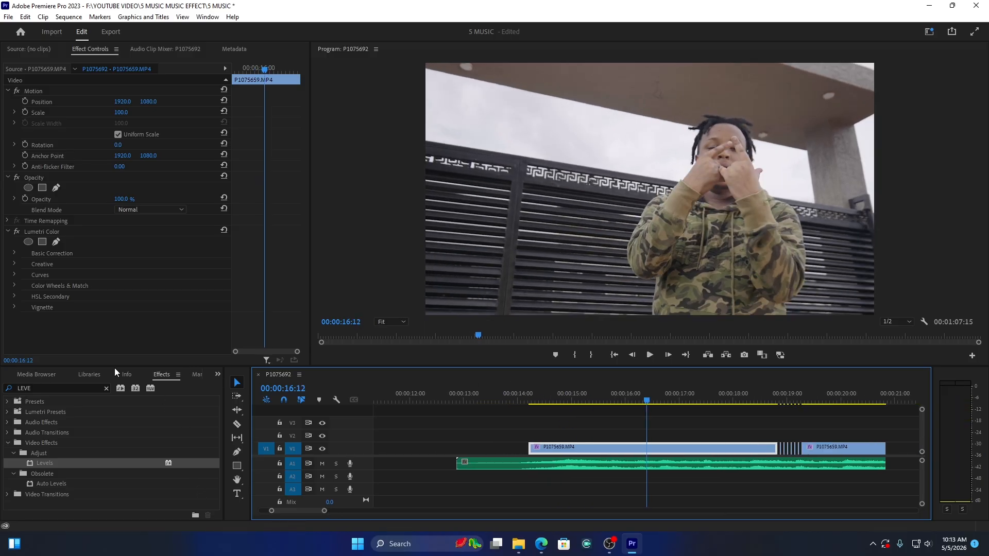
left_click(218, 374)
left_click(240, 387)
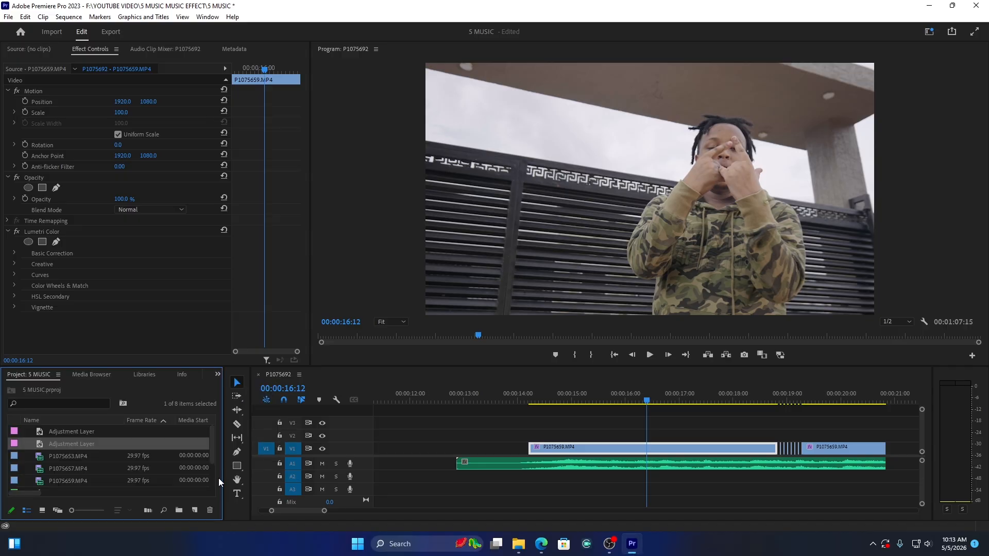
left_click(199, 506)
left_click(222, 463)
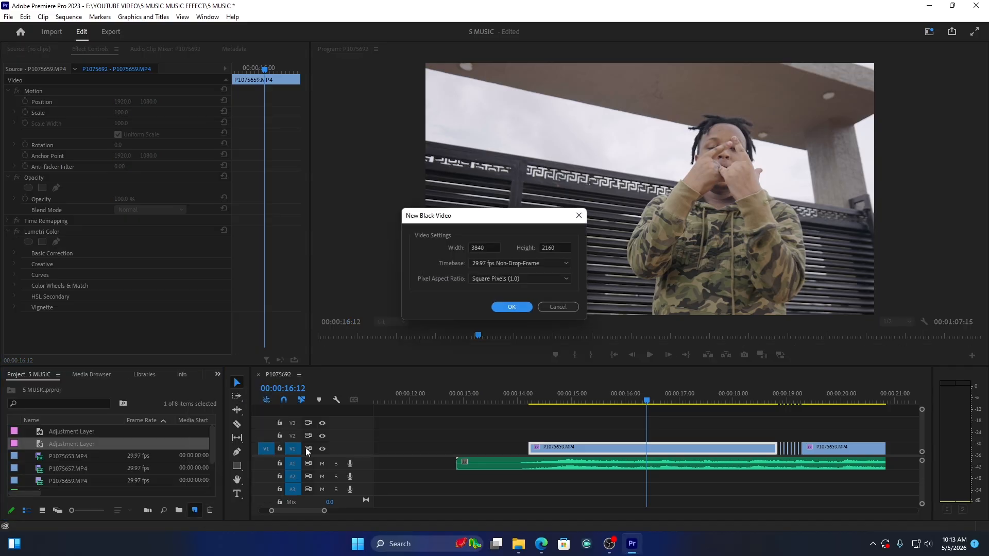
left_click(511, 308)
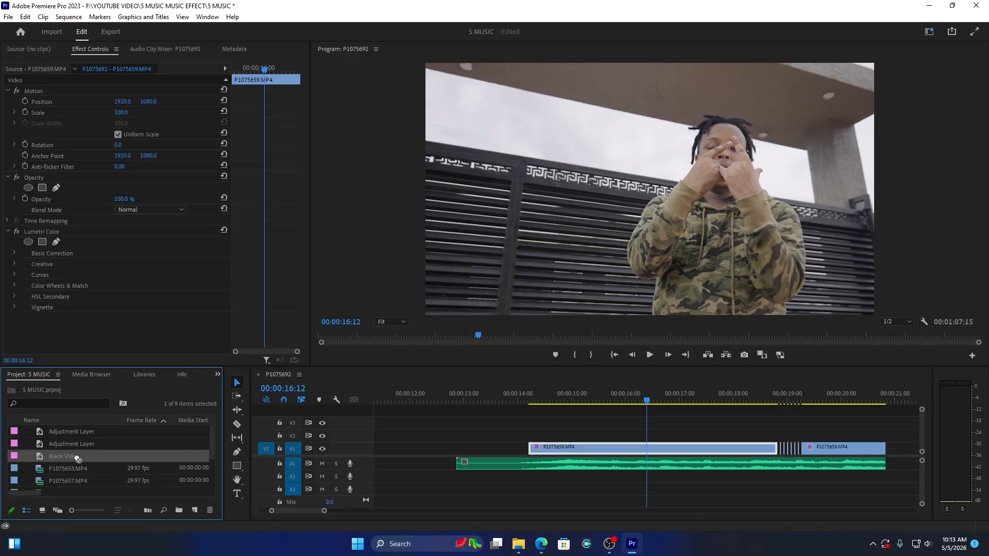
Step: Place the Black Video on V2 above P1075659.MP4 and trim it to run from 00:00:16:12 to 00:00:16:21
left_click_drag(77, 459, 731, 434)
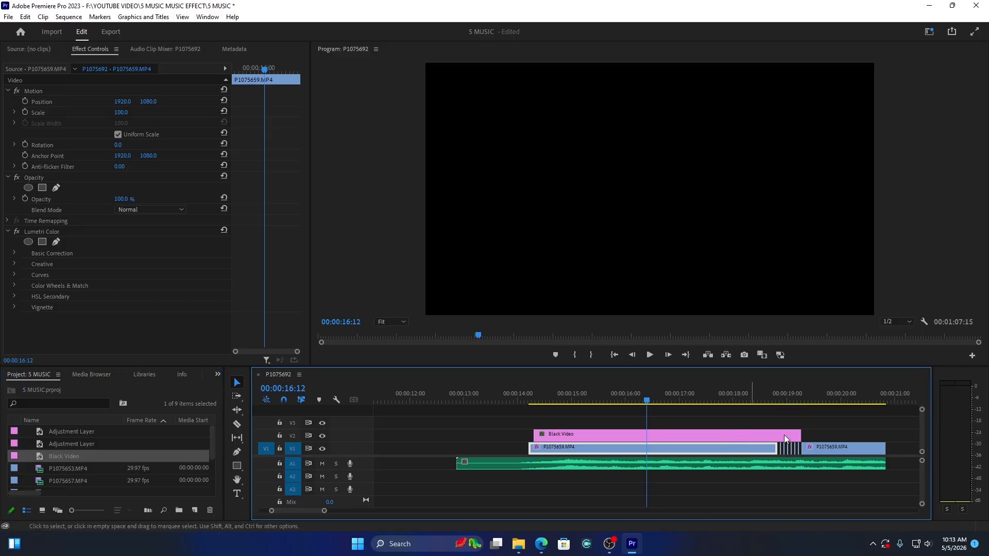
left_click_drag(799, 435, 662, 436)
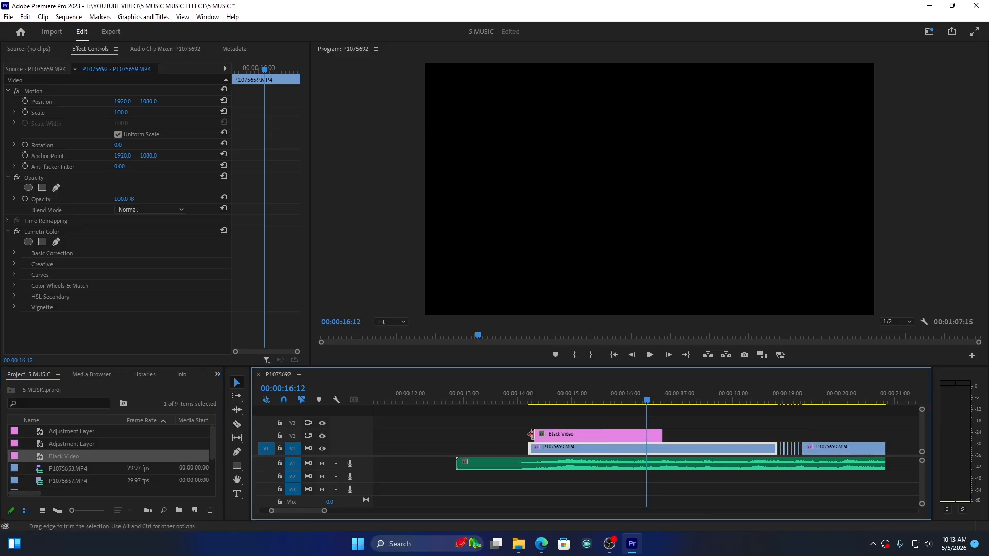
left_click_drag(530, 434, 647, 434)
Step: Play back the section with the short Black Video clip and stop the playhead at 00:00:16:14
left_click(639, 393)
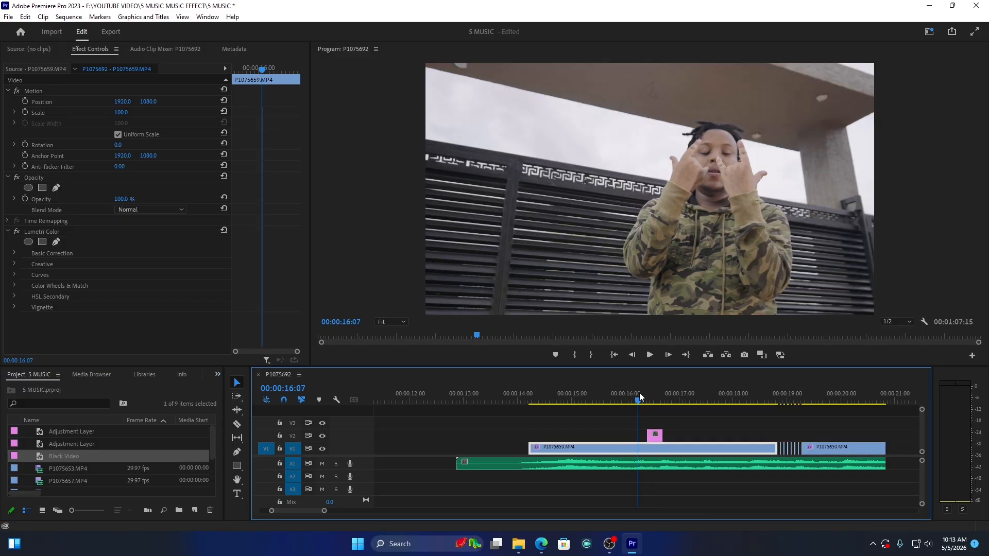
key("space")
left_click_drag(639, 393, 643, 394)
key("space")
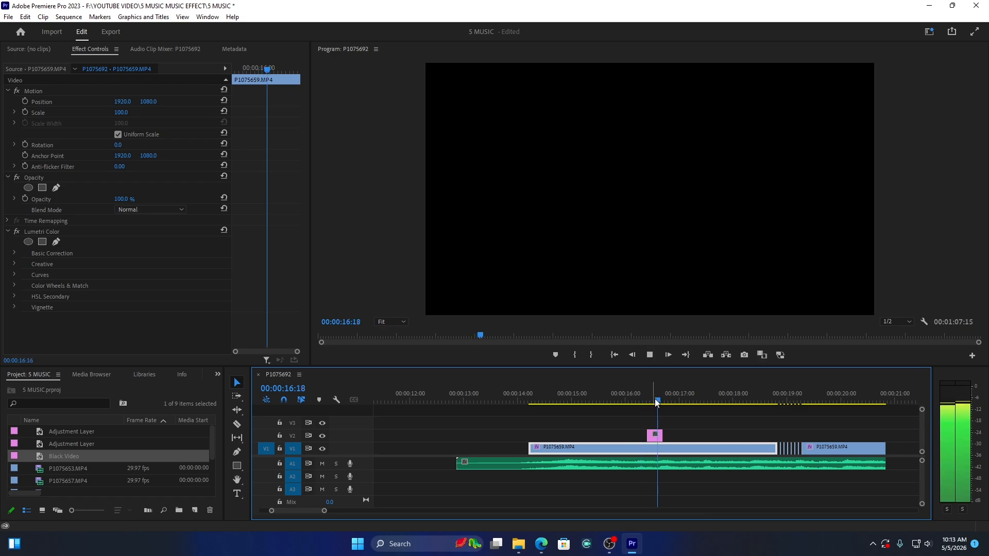
left_click(650, 402)
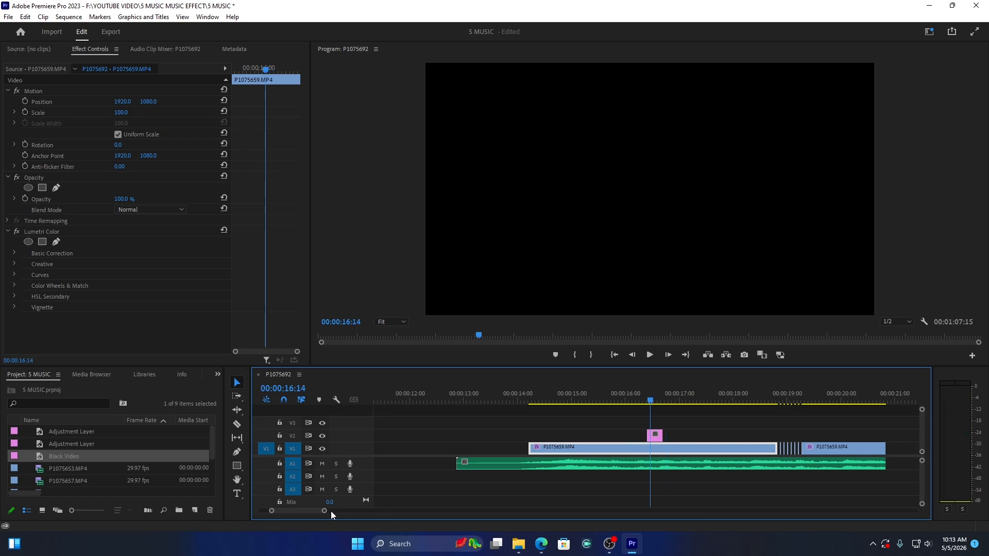
Step: Cut the Black Video clip on V2 into one-frame pieces with the Razor tool
left_click_drag(330, 511, 288, 511)
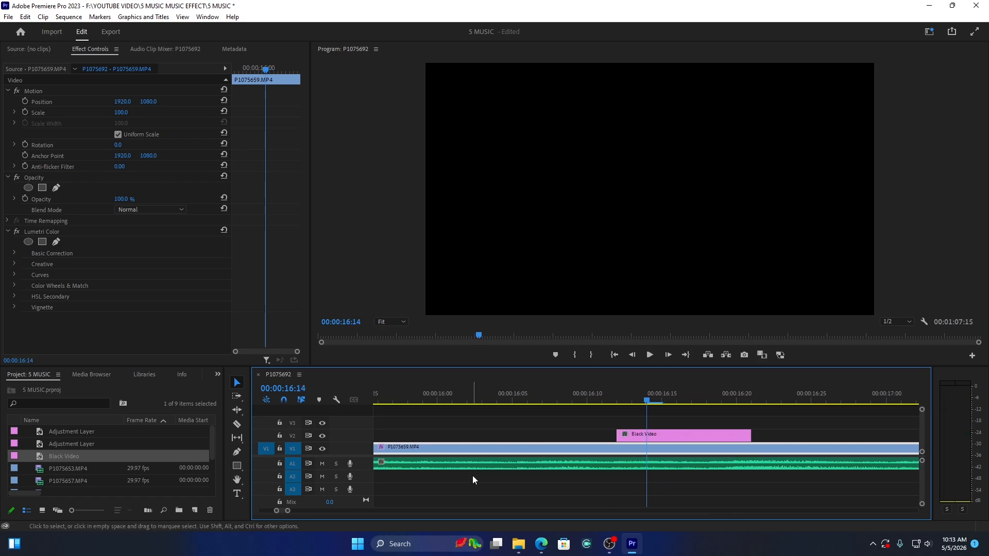
key("c")
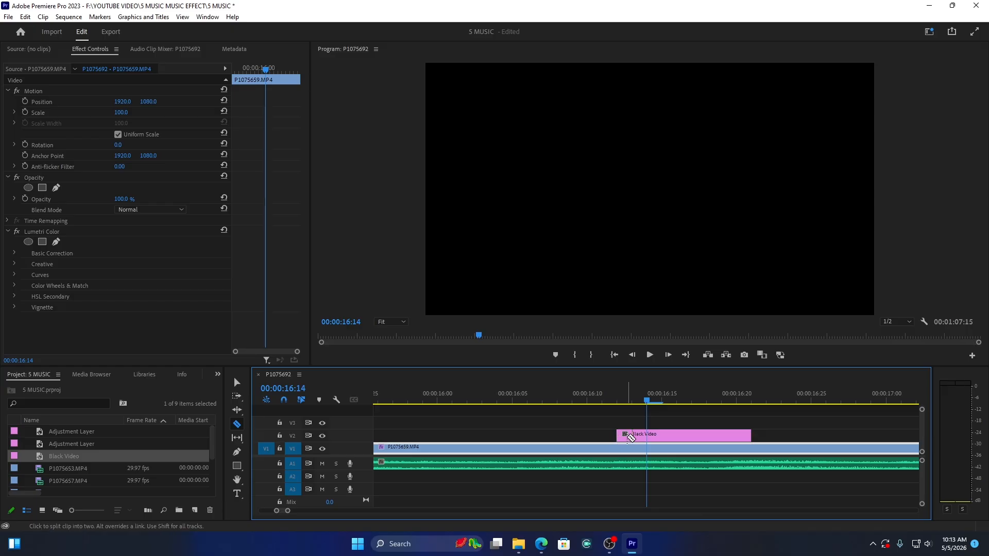
left_click(631, 435)
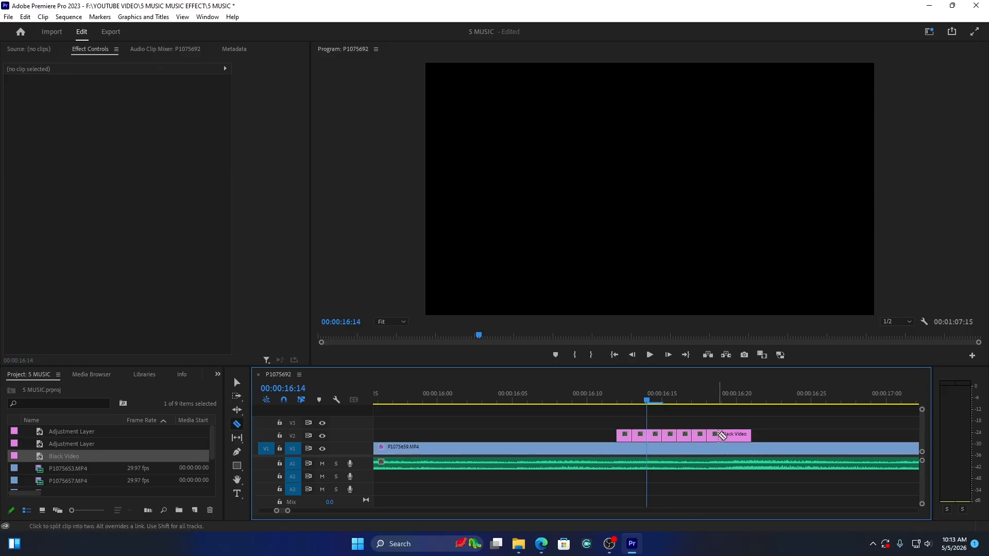
left_click(722, 436)
left_click(737, 437)
Step: Delete every second Black Video piece on V2, leaving one-frame gaps between the remaining pieces
key("v")
left_click(639, 437)
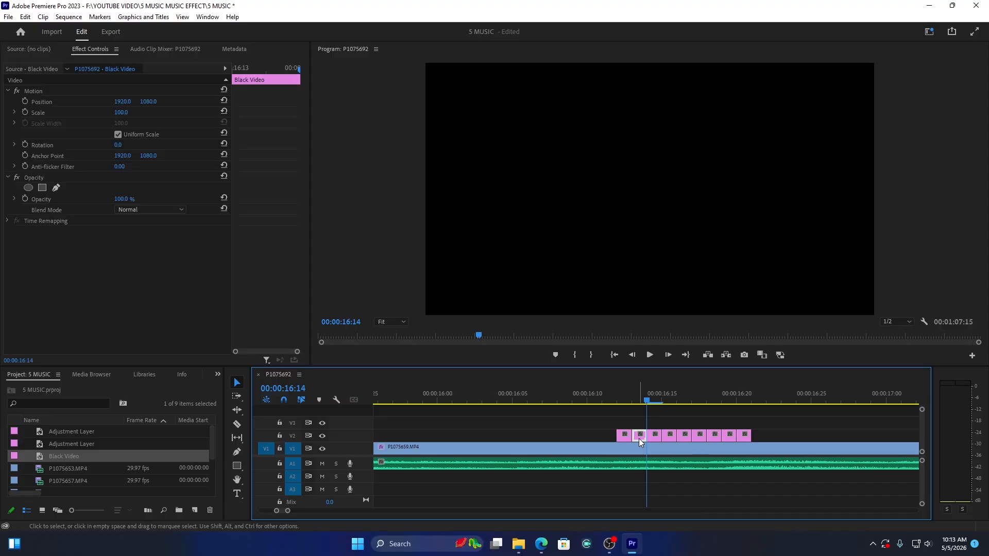
key("Delete")
left_click(670, 436)
key("Delete")
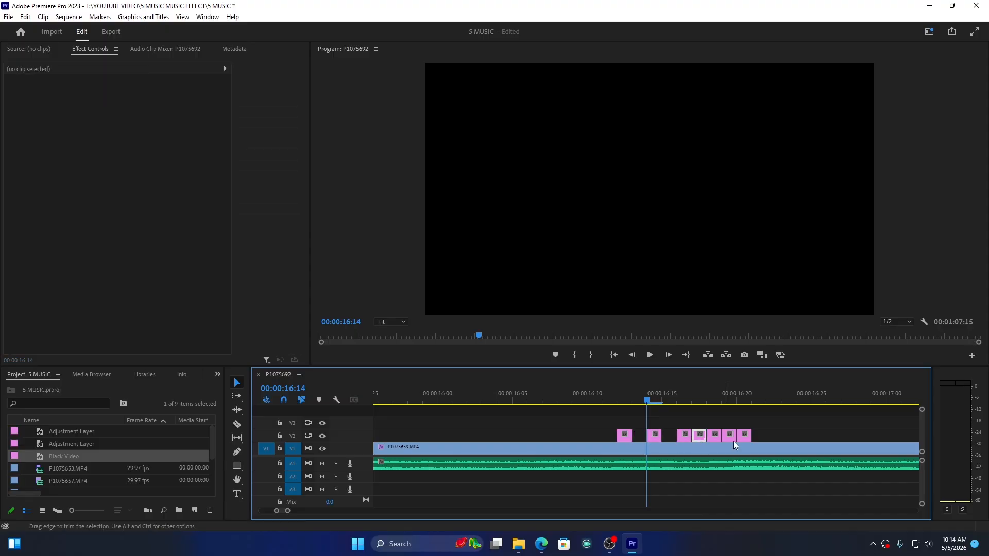
key("Delete")
left_click(730, 439)
key("Delete")
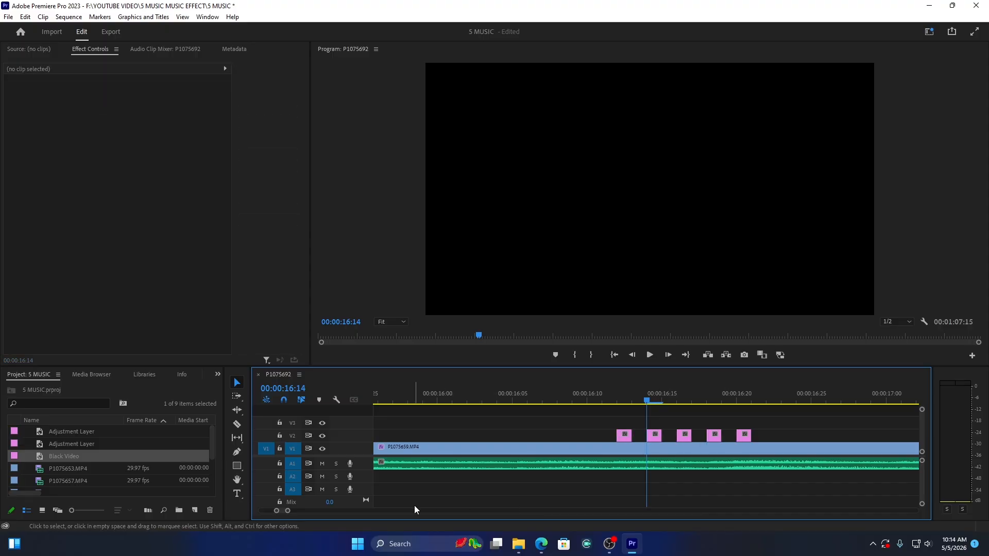
Step: Play back the section with the alternating Black Video pieces several times and stop the playhead at 00:00:19:11
left_click_drag(288, 511, 329, 511)
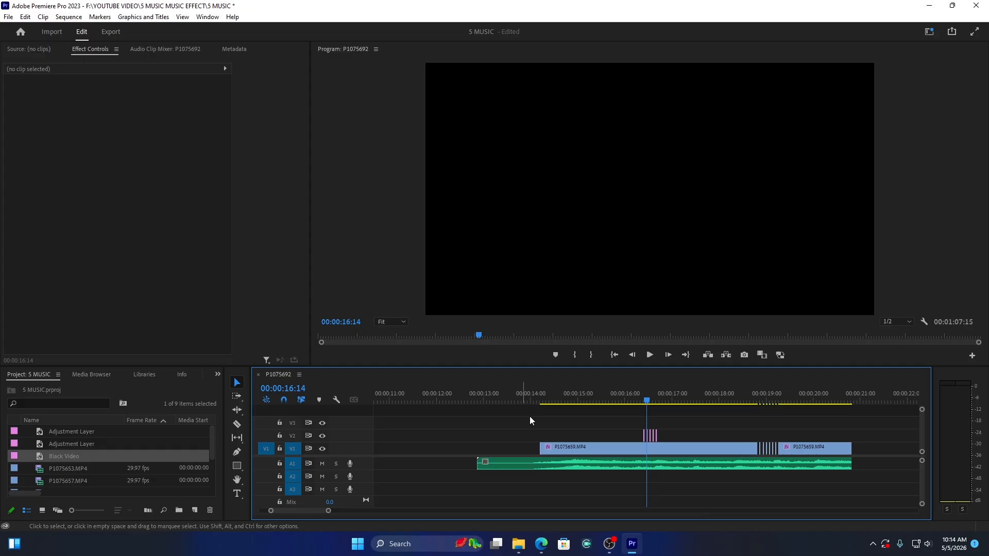
left_click(635, 394)
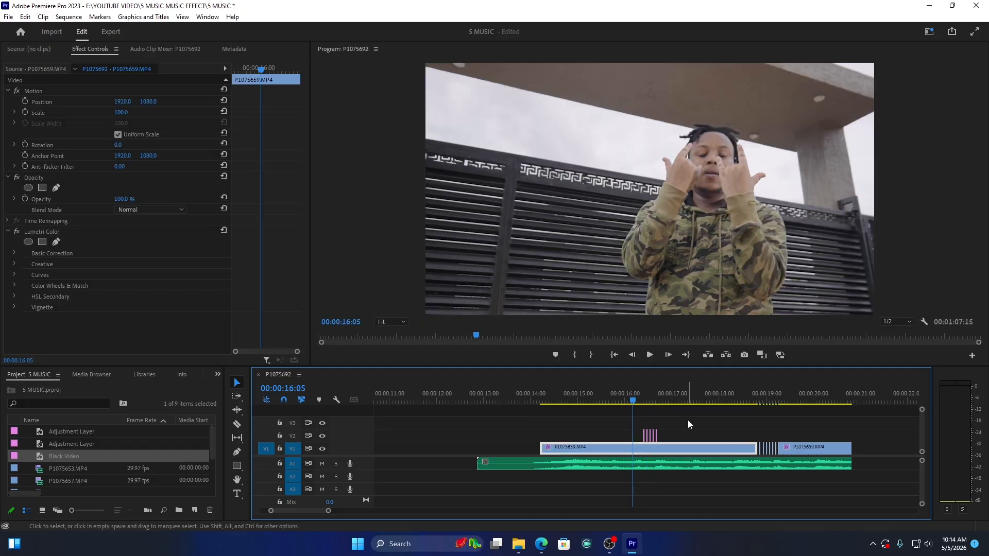
key("space")
key("space")
left_click(638, 396)
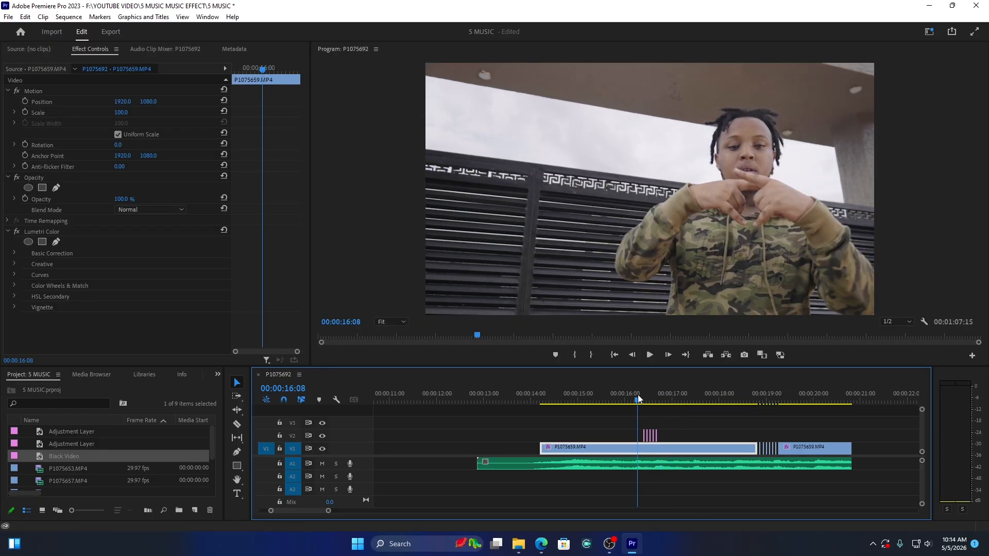
key("space")
key("space")
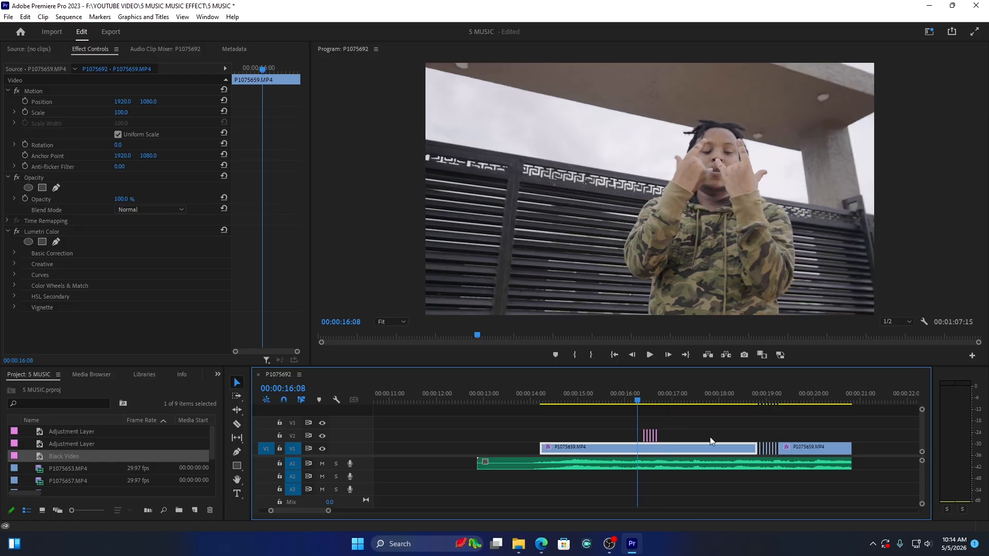
key("space")
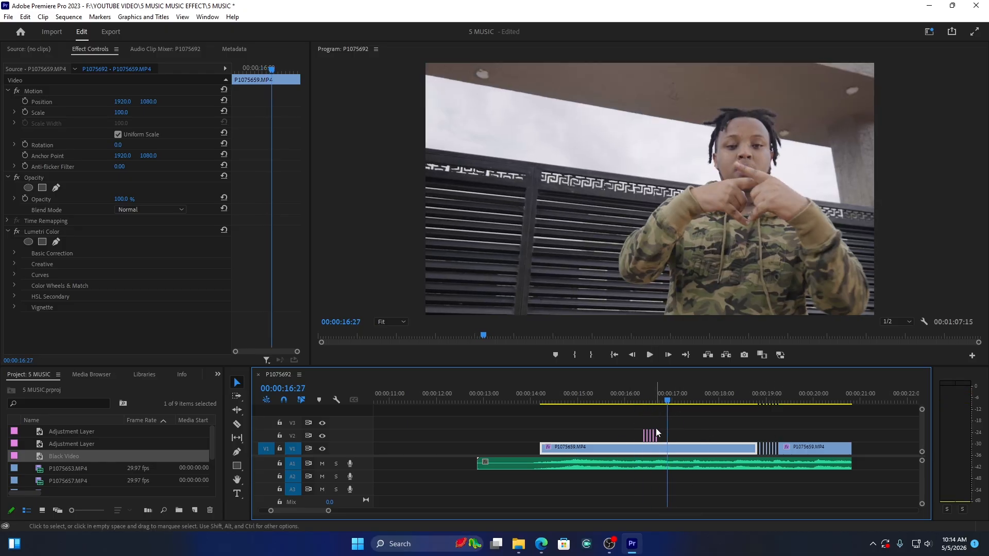
left_click(624, 396)
key("space")
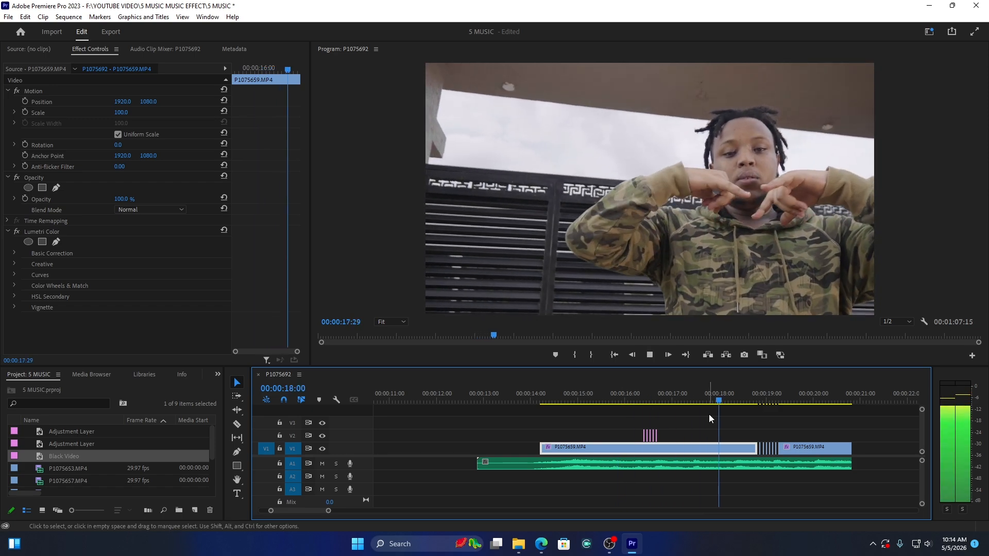
key("space")
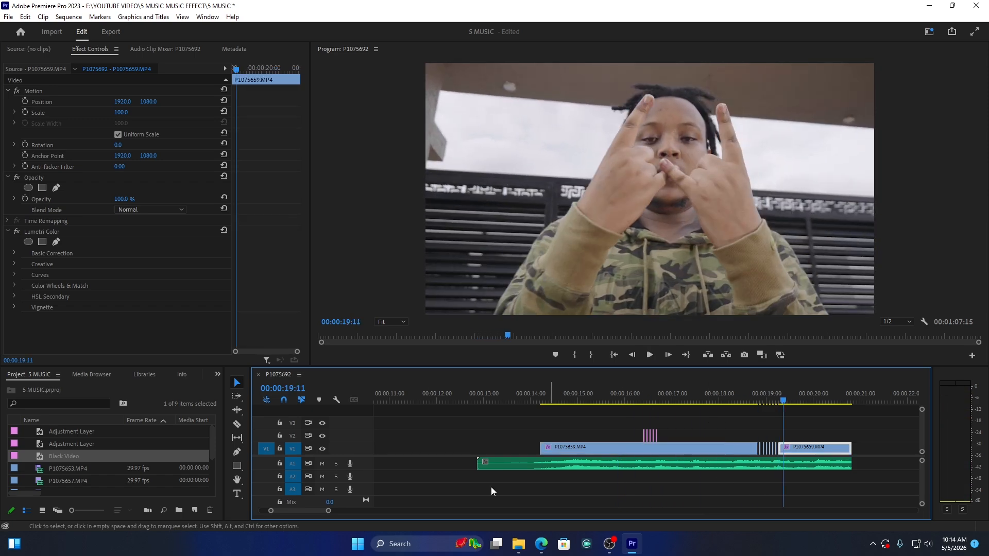
Step: Place an Adjustment Layer on V2 over the cut between P1075657.MP4 and P1075653.MP4
left_click_drag(329, 512, 430, 512)
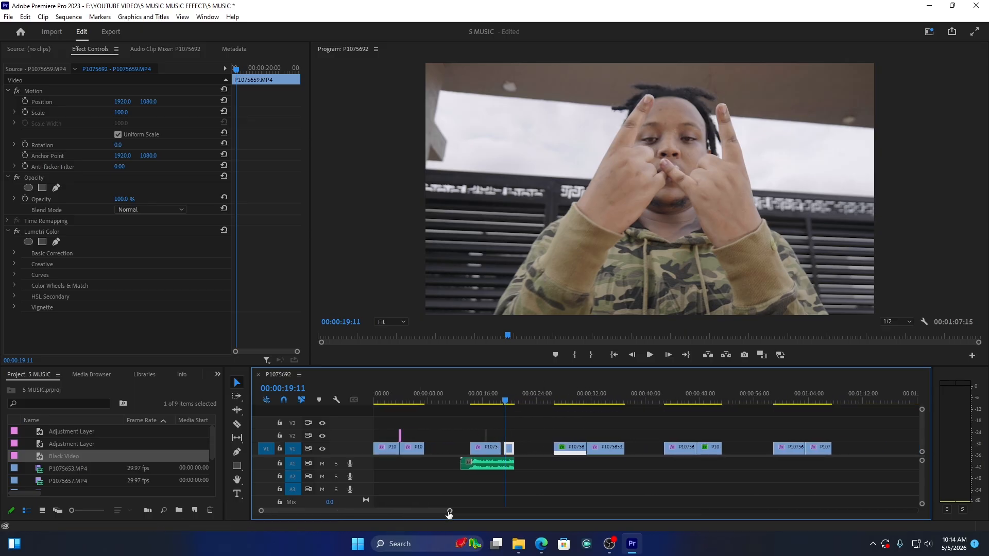
left_click_drag(449, 511, 479, 513)
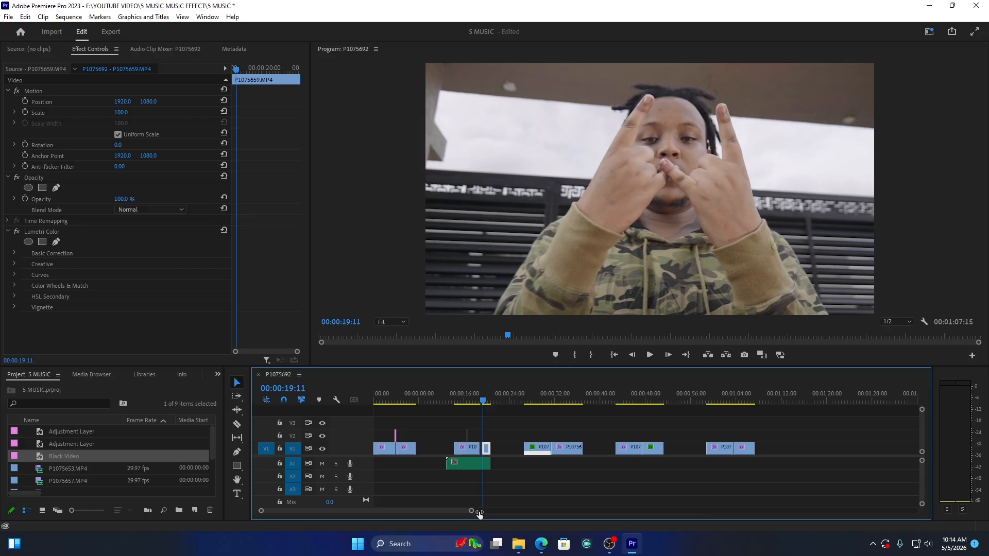
left_click(559, 496)
left_click_drag(548, 396, 545, 396)
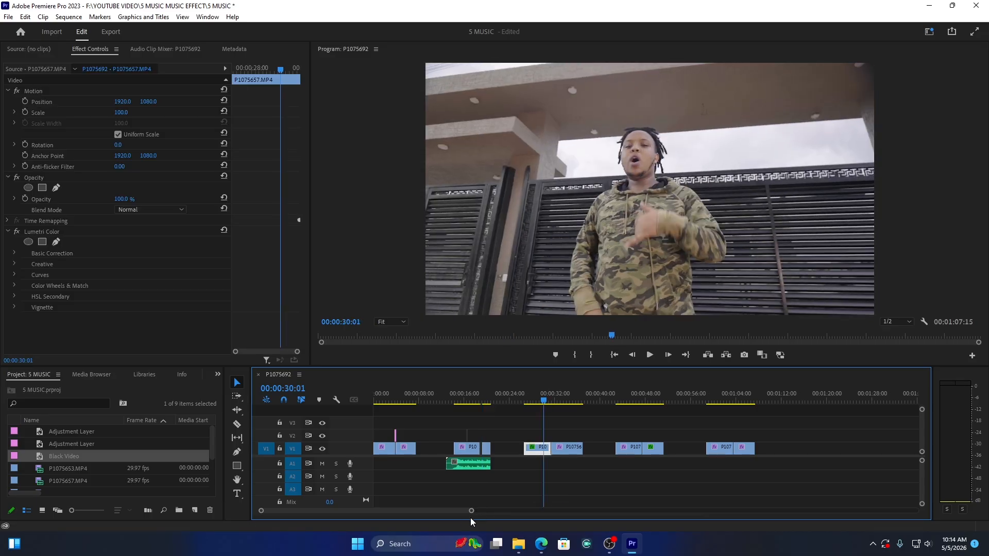
left_click_drag(475, 513, 363, 510)
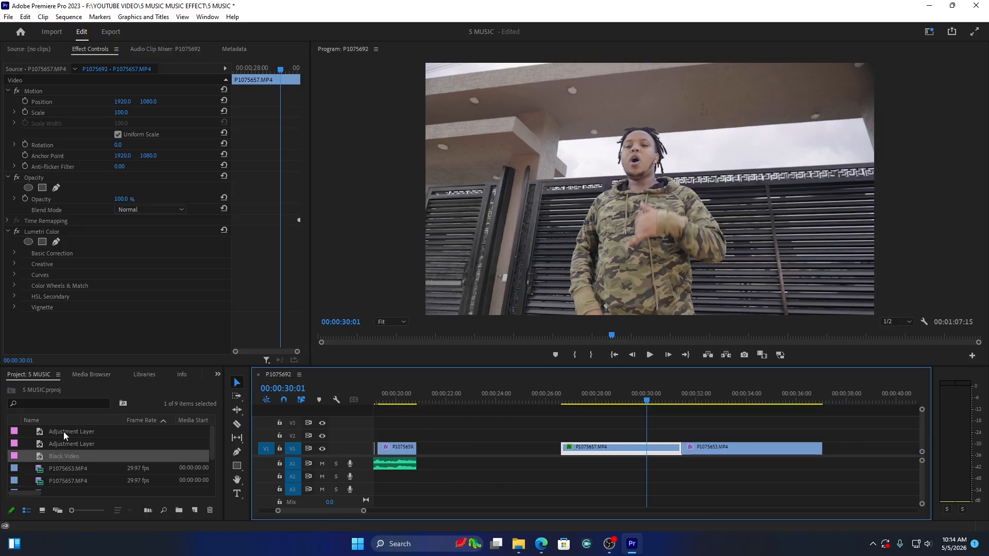
left_click_drag(60, 443, 690, 444)
left_click(681, 400)
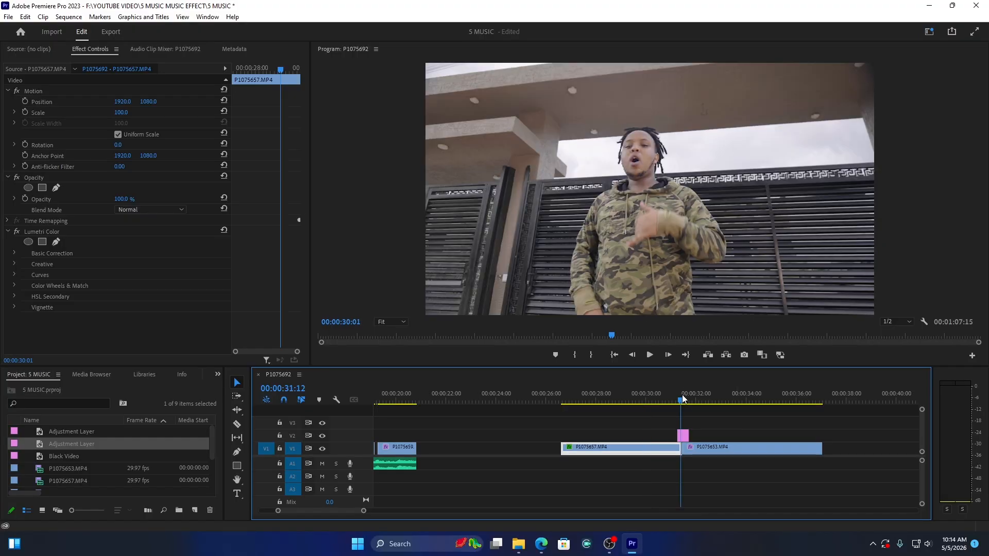
Step: Trim the Adjustment Layer to run from 00:00:31:06 to 00:00:31:20, centred on the cut at 00:00:31:13
left_click_drag(364, 513, 328, 512)
left_click_drag(641, 404, 663, 400)
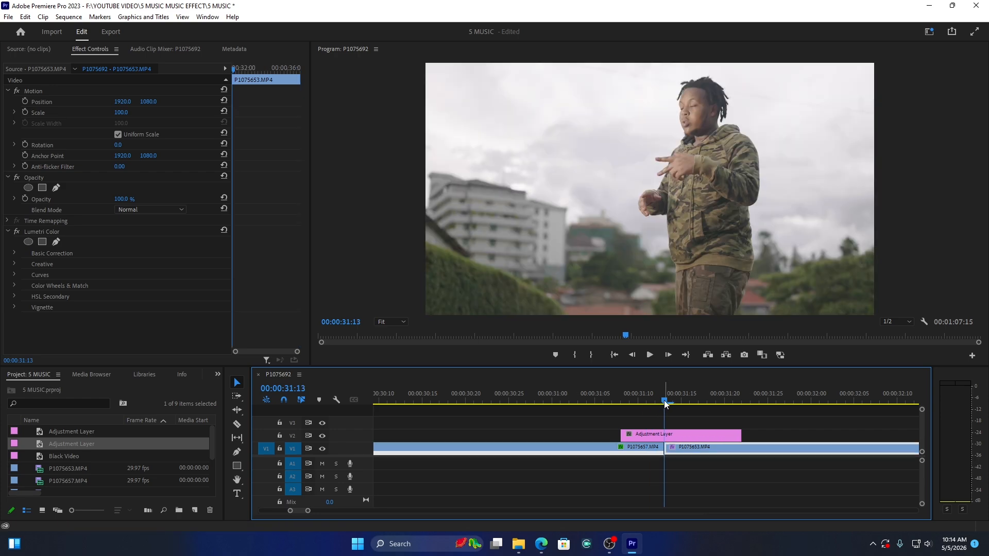
key("Up")
left_click(663, 400)
key("shift+Right")
mouse_move(740, 434)
left_mouse_down()
mouse_move(713, 437)
mouse_move(723, 435)
left_mouse_up()
left_click_drag(621, 436, 603, 436)
left_click(651, 436)
left_click(657, 410)
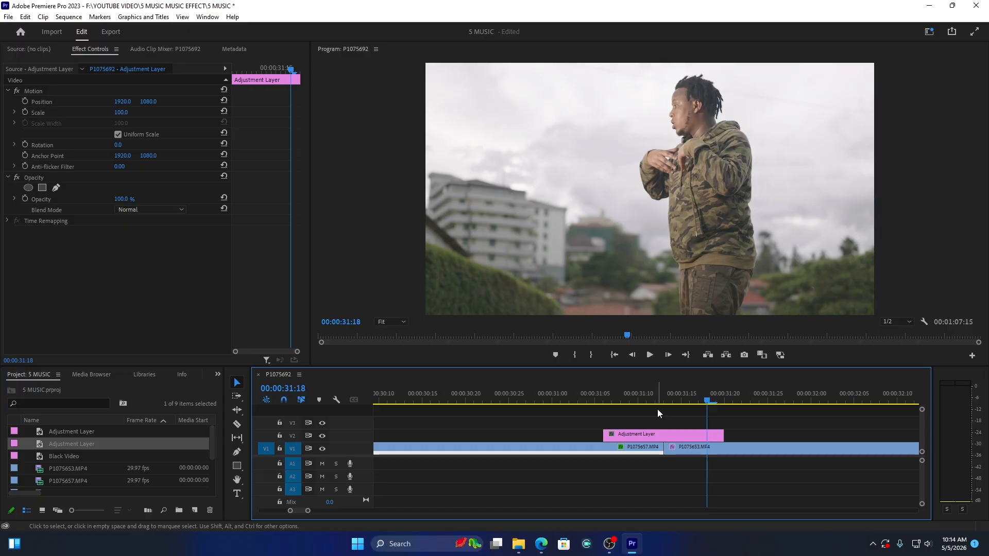
Step: Search the effects for LENS and apply Lens Distortion to the Adjustment Layer on V2
left_click(217, 374)
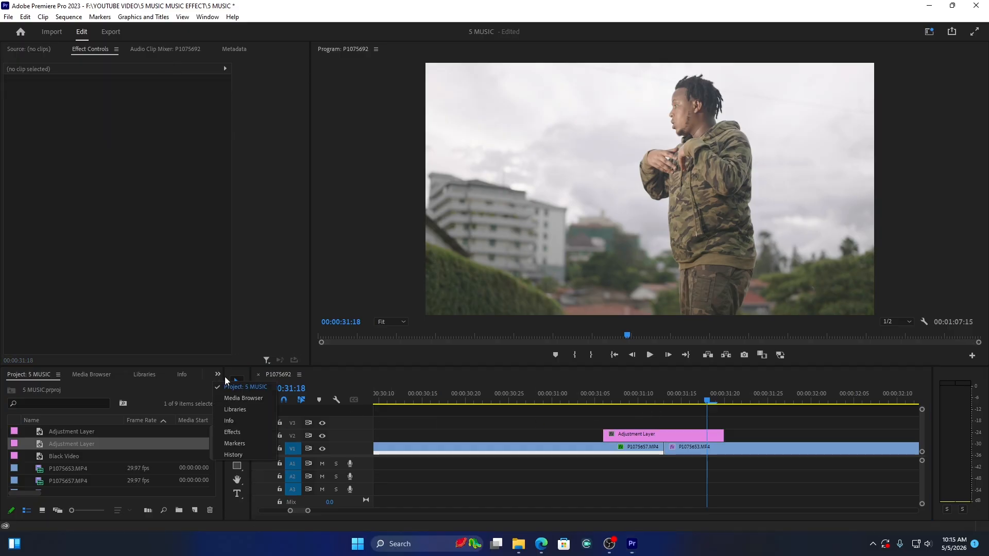
left_click(245, 432)
left_click(53, 383)
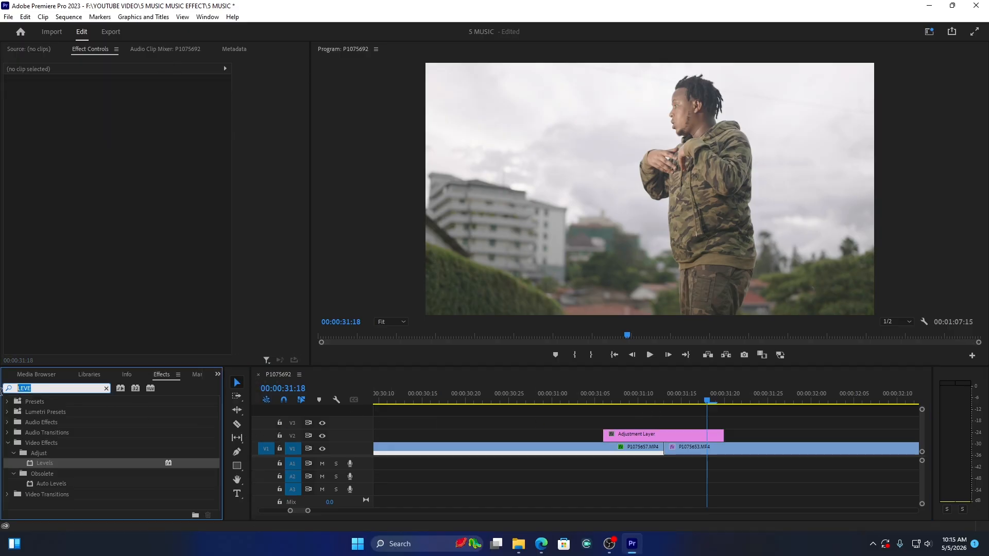
type("LENS")
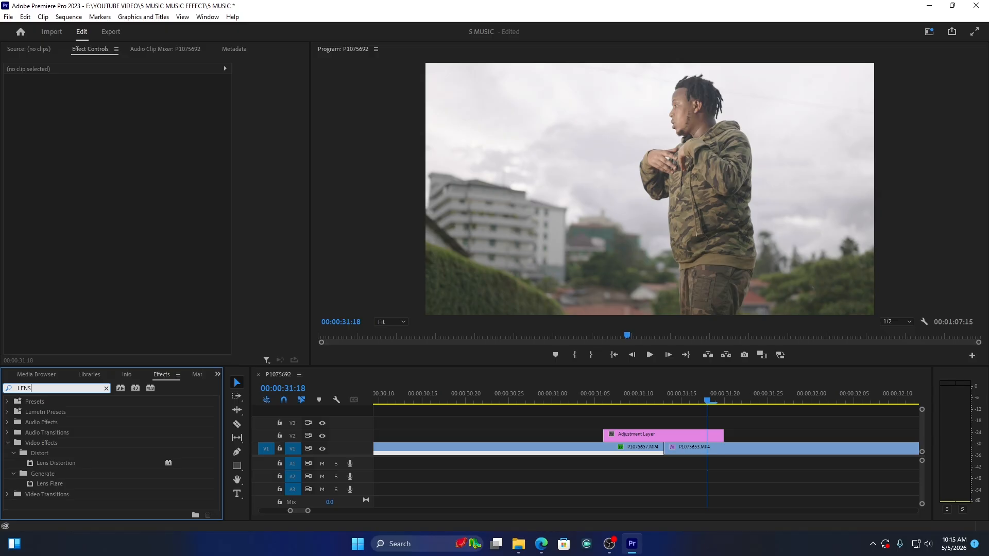
left_click(67, 462)
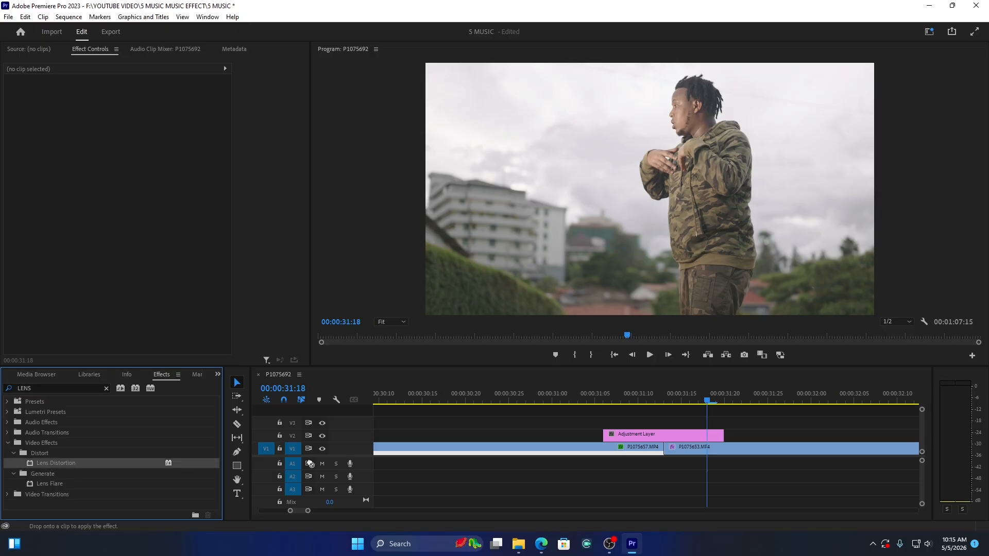
left_click_drag(310, 464, 661, 433)
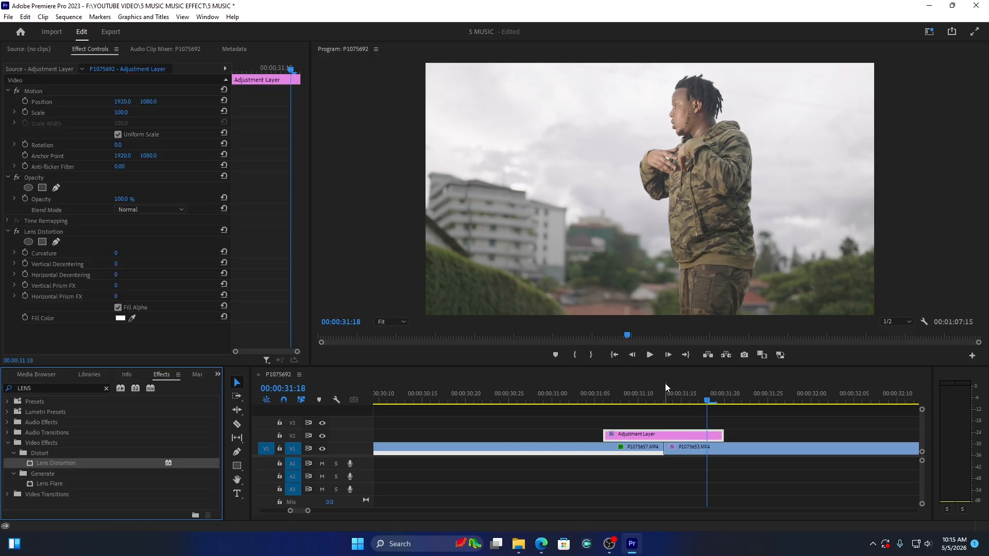
Step: Add Lens Distortion Curvature keyframes at 00:00:31:06, 00:00:31:13 and 00:00:31:19
left_click(610, 404)
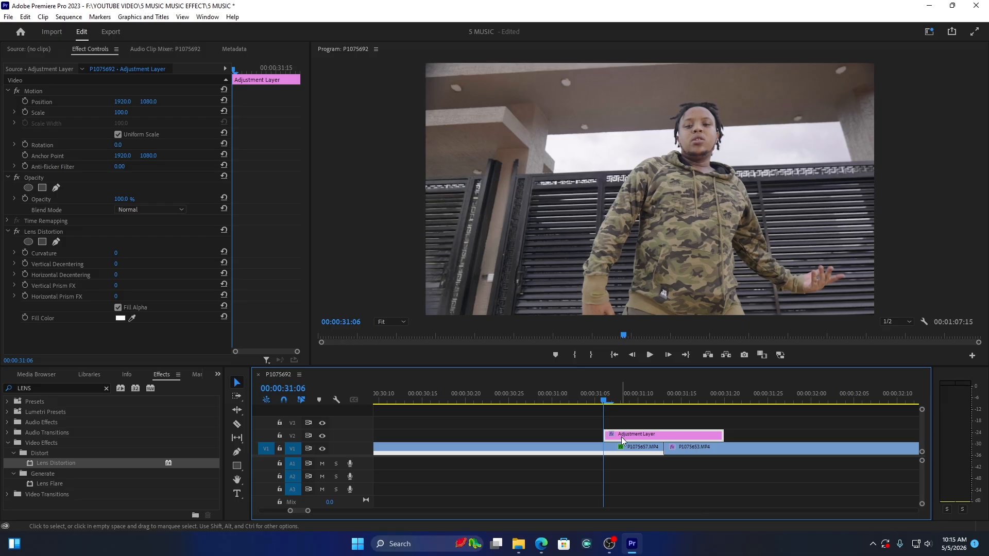
left_click(26, 252)
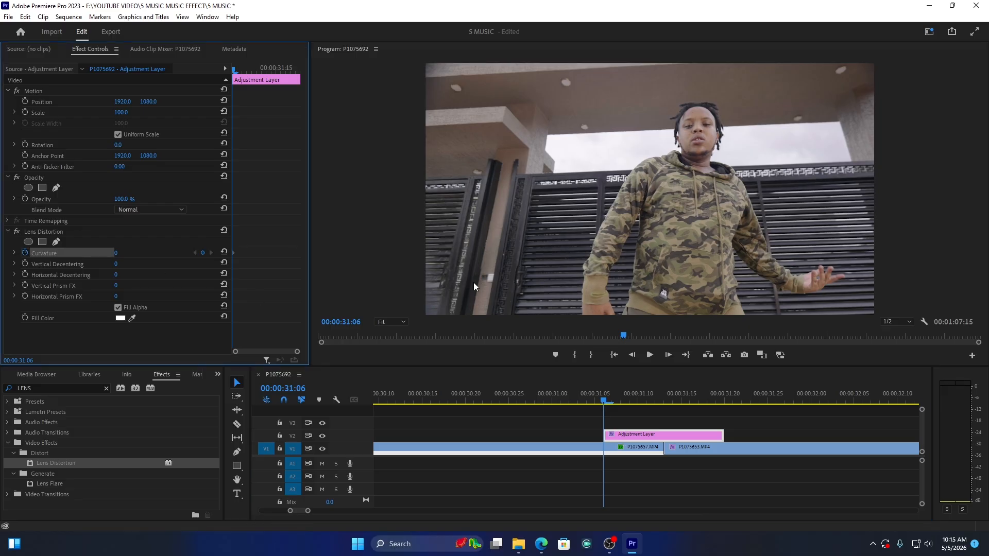
left_click(666, 399)
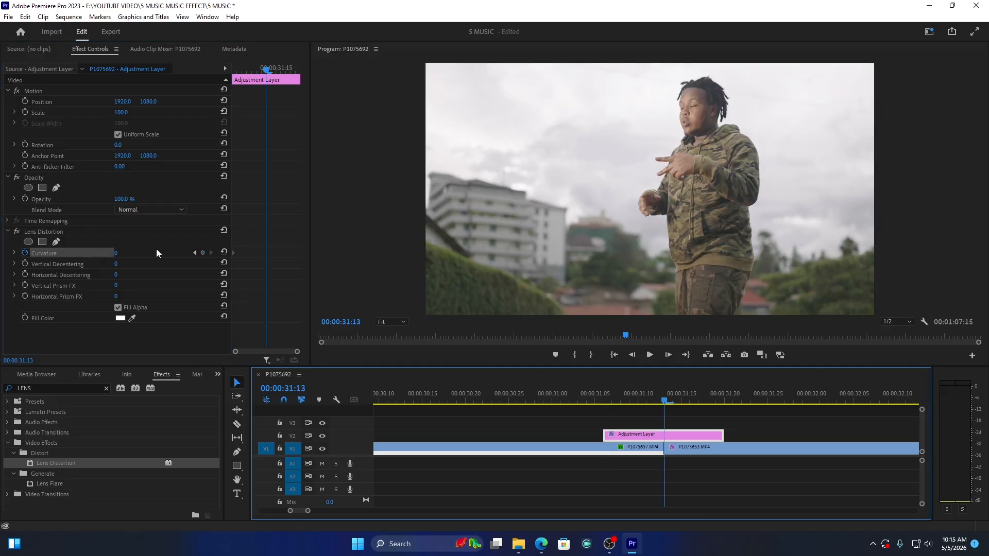
left_click(203, 253)
left_click(716, 400)
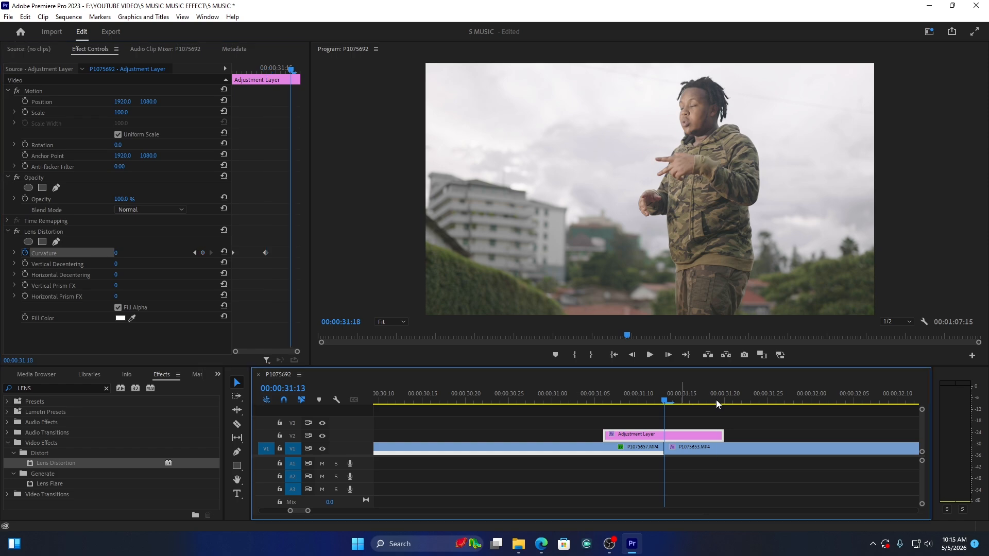
left_click(203, 253)
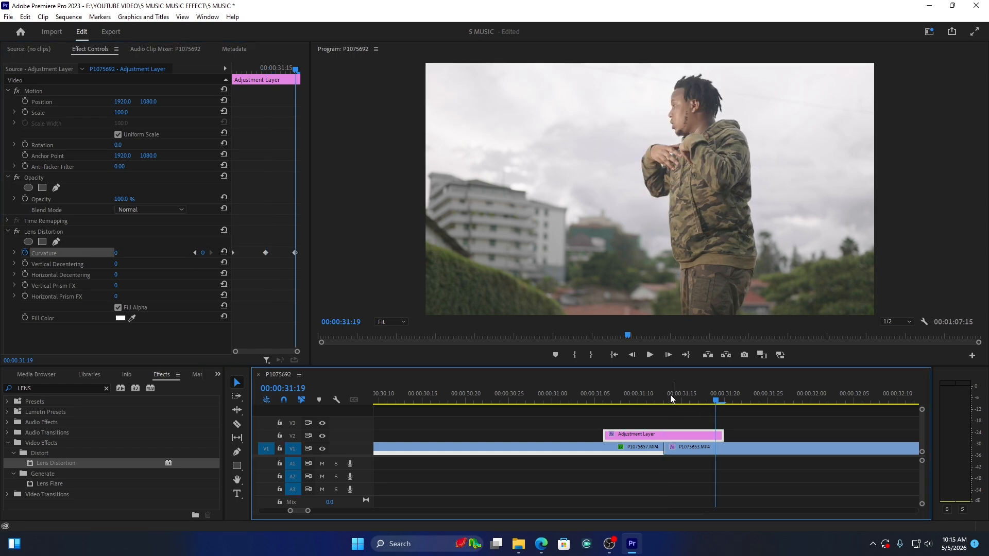
Step: Set the Curvature of the middle keyframe at 00:00:31:13 to -56
left_click_drag(675, 394, 663, 397)
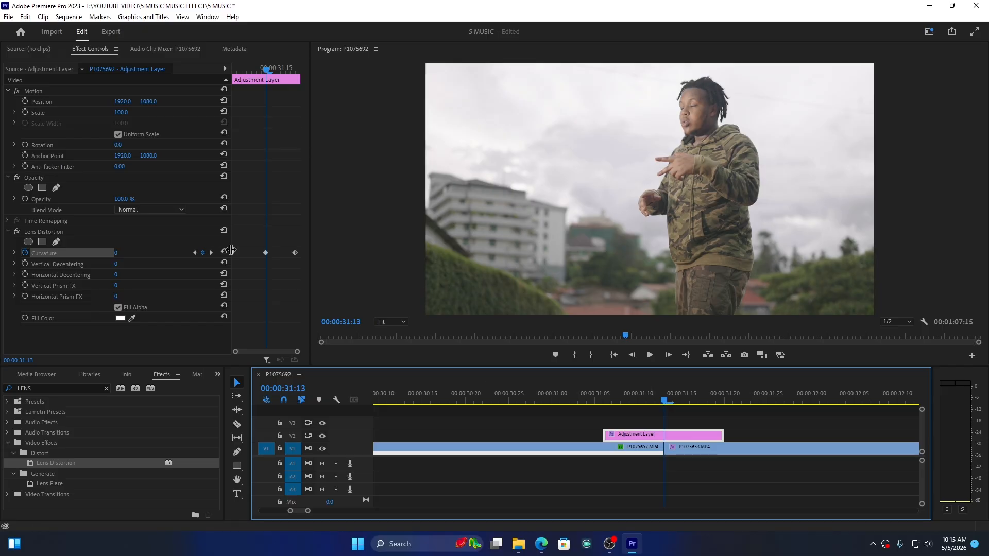
left_click(267, 252)
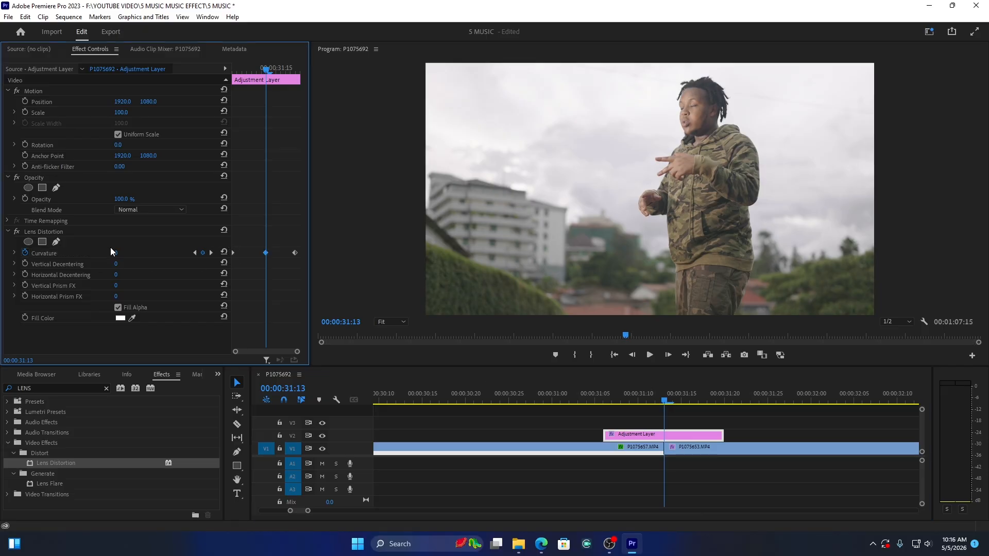
left_click_drag(114, 252, 86, 252)
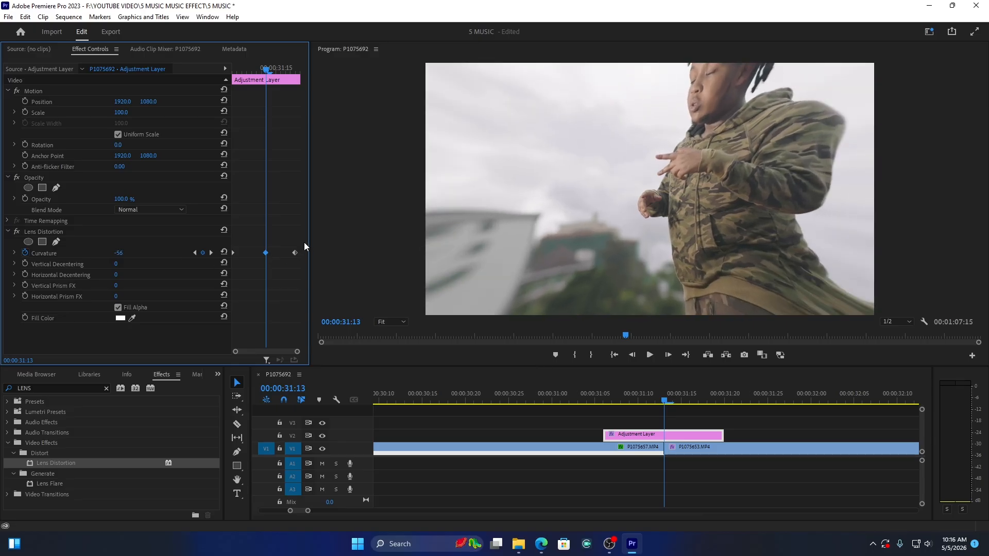
Step: Ease the three Curvature keyframes and adjust the velocity curve leading into the middle keyframe
left_click_drag(298, 238, 267, 271)
right_click(264, 252)
left_click(298, 413)
left_click(14, 253)
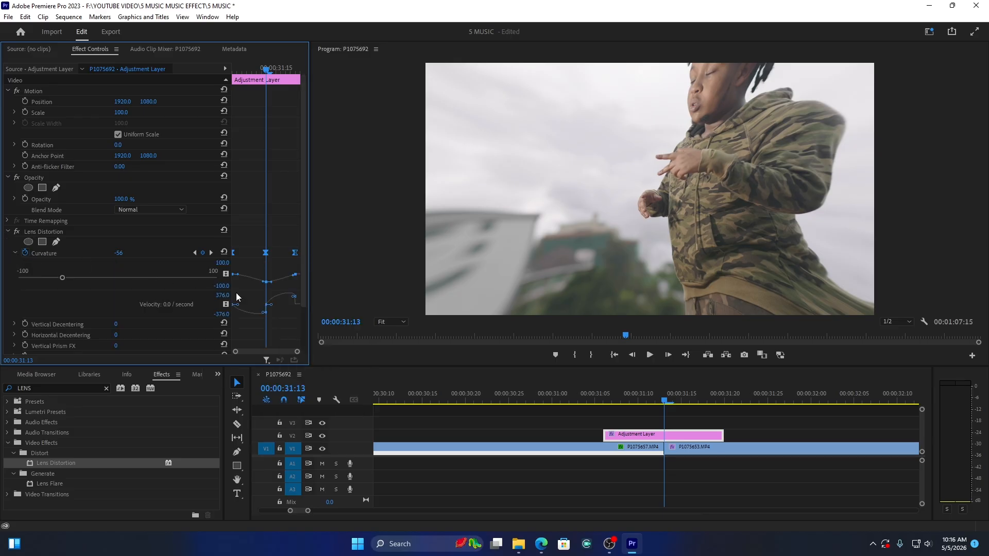
left_click_drag(264, 312, 262, 309)
Step: Play back the Lens Distortion transition between P1075657.MP4 and P1075653.MP4 several times to check the effect
left_click(568, 399)
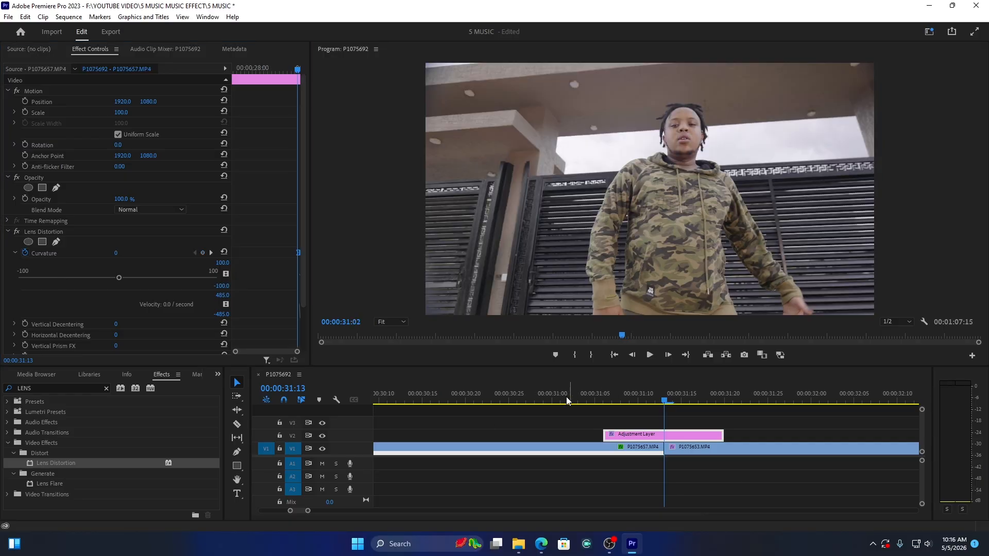
key("space")
key("space")
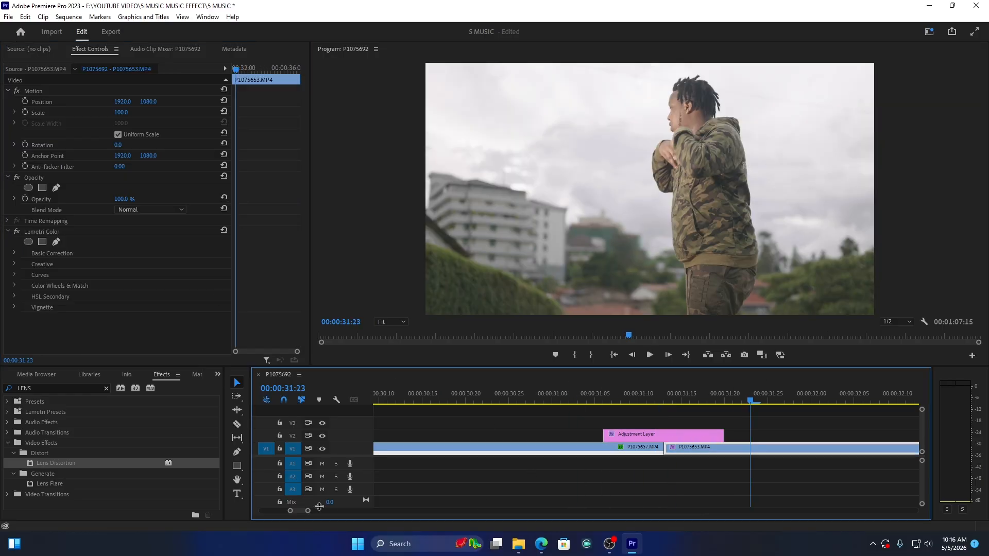
left_click_drag(308, 513, 387, 511)
left_click(623, 393)
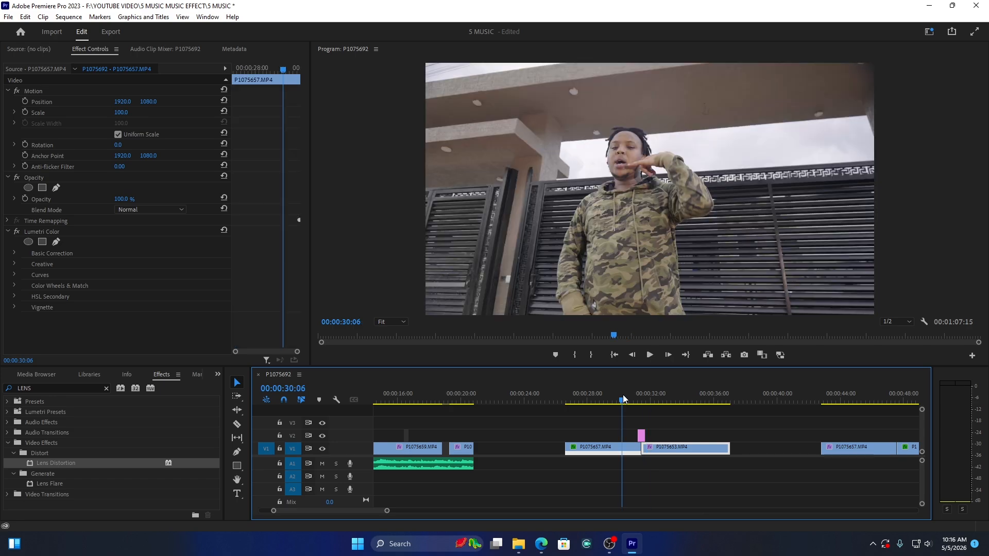
key("space")
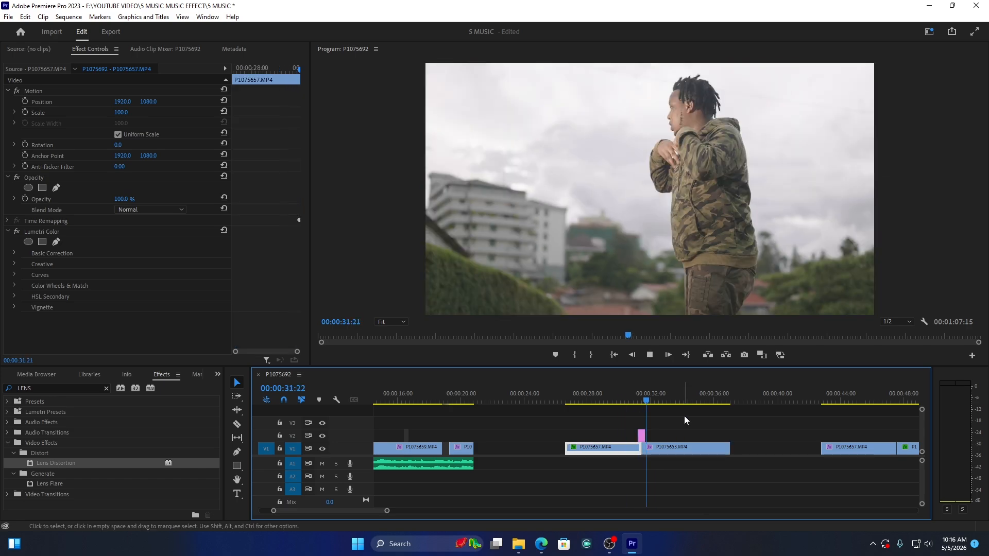
left_click(616, 394)
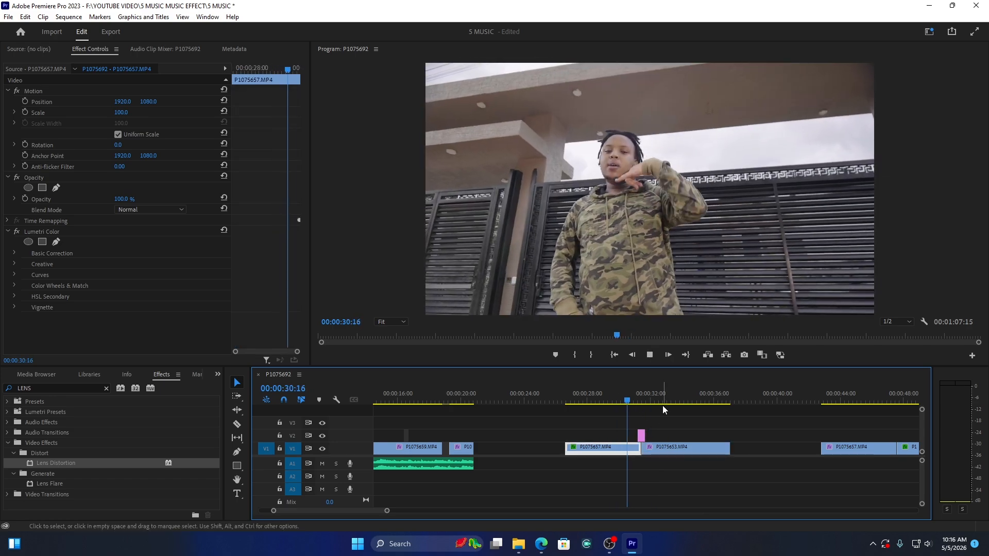
key("space")
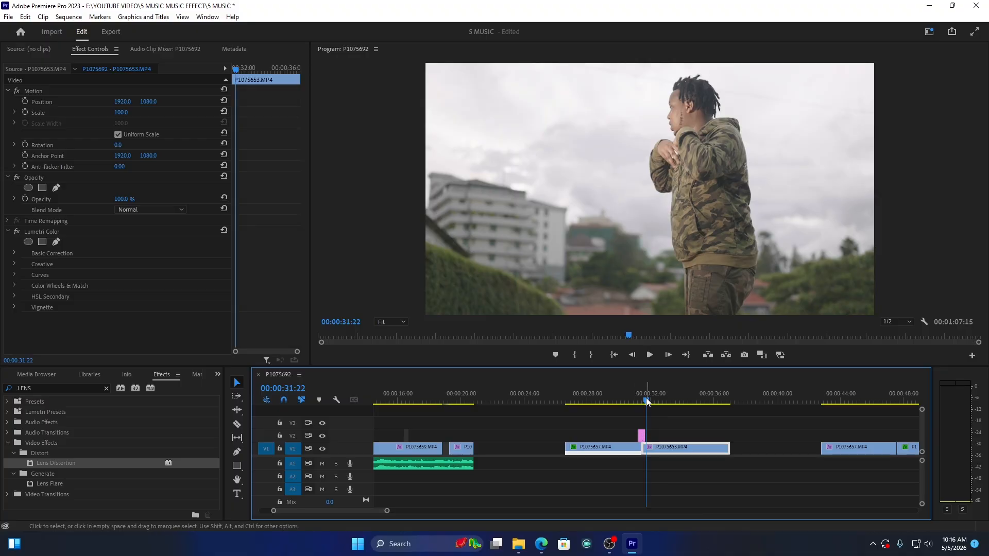
Step: Move the Adjustment Layer's outer Curvature keyframes closer to the middle one, the first at 00:00:31:08, and preview the transition
left_click(641, 393)
left_click(641, 435)
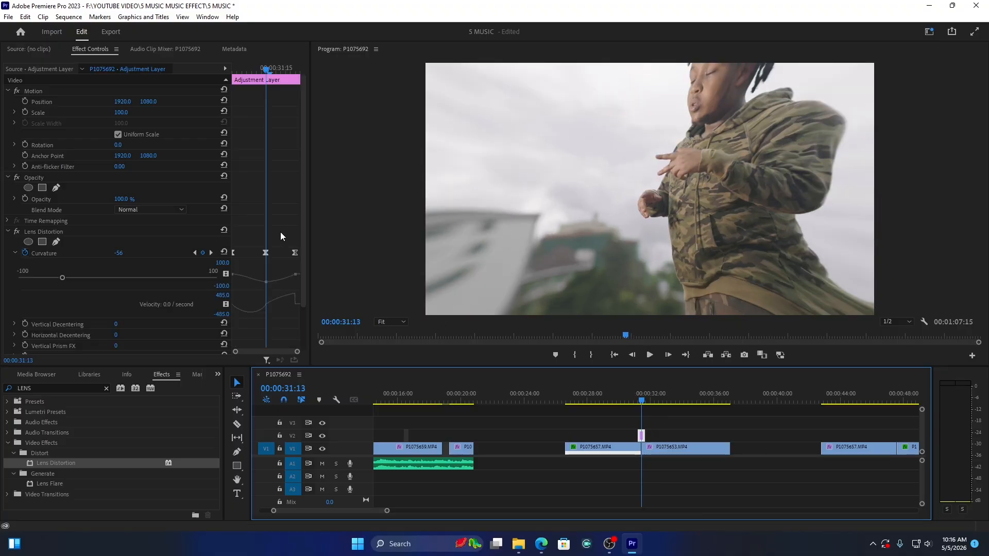
left_click_drag(295, 254, 242, 253)
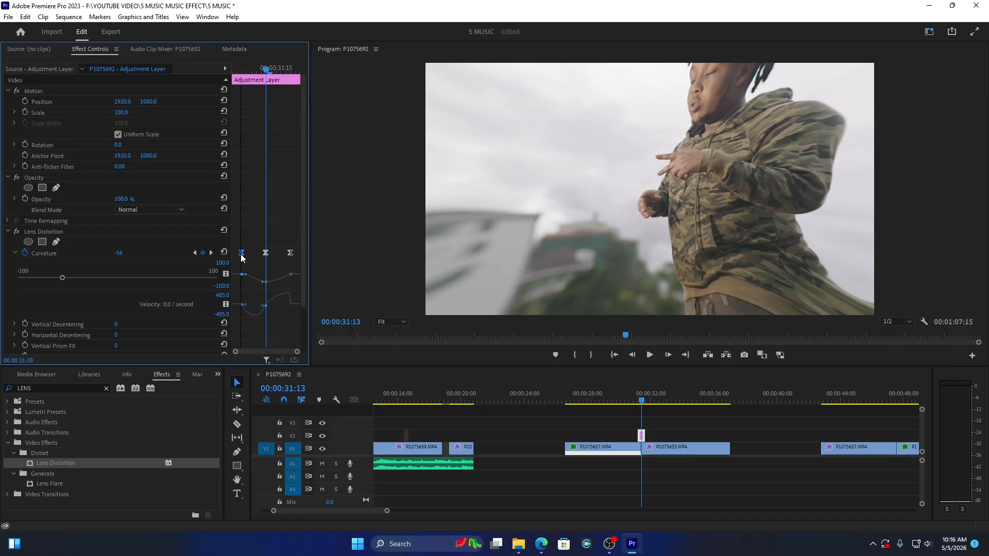
left_click(629, 393)
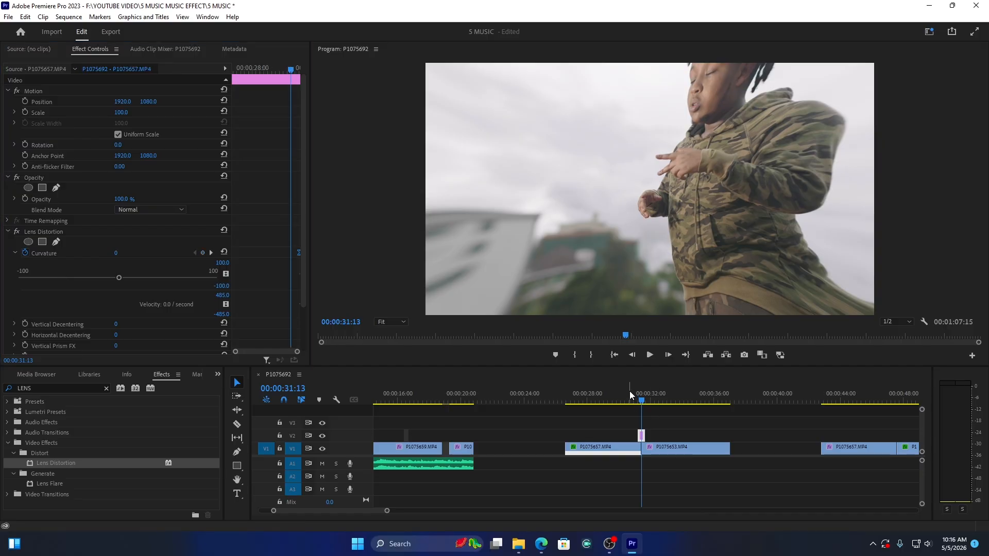
key("space")
key("space")
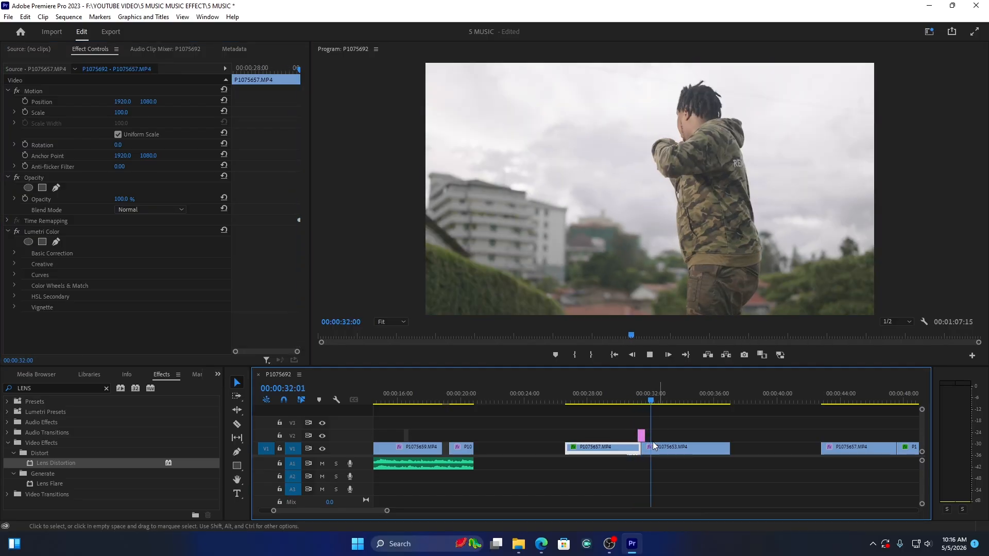
Step: Move the P1075657.MP4 clip at 00:00:43 earlier to start at about 00:00:40:12 and extend its end to about 00:00:46:12
left_click_drag(387, 512, 477, 511)
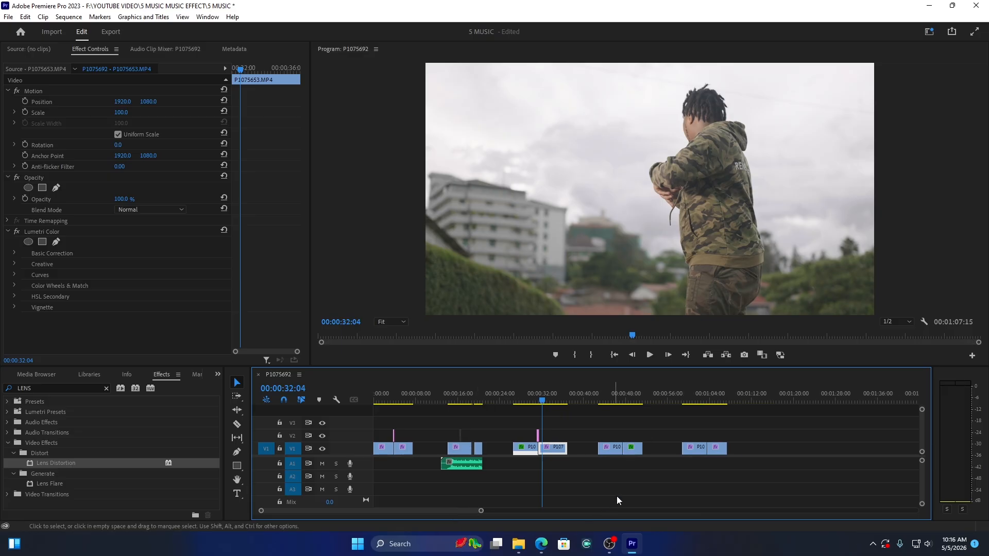
left_click(616, 399)
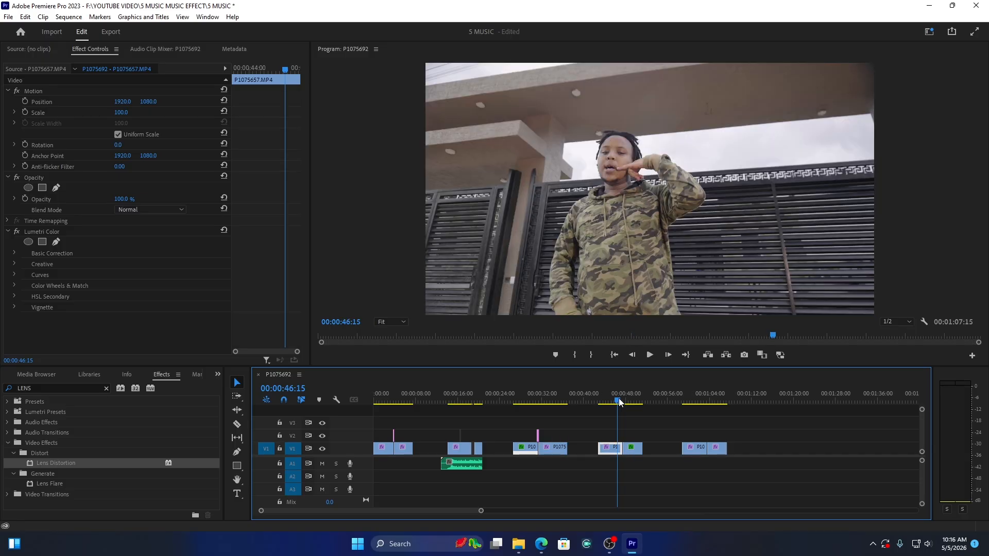
left_click_drag(617, 402, 613, 400)
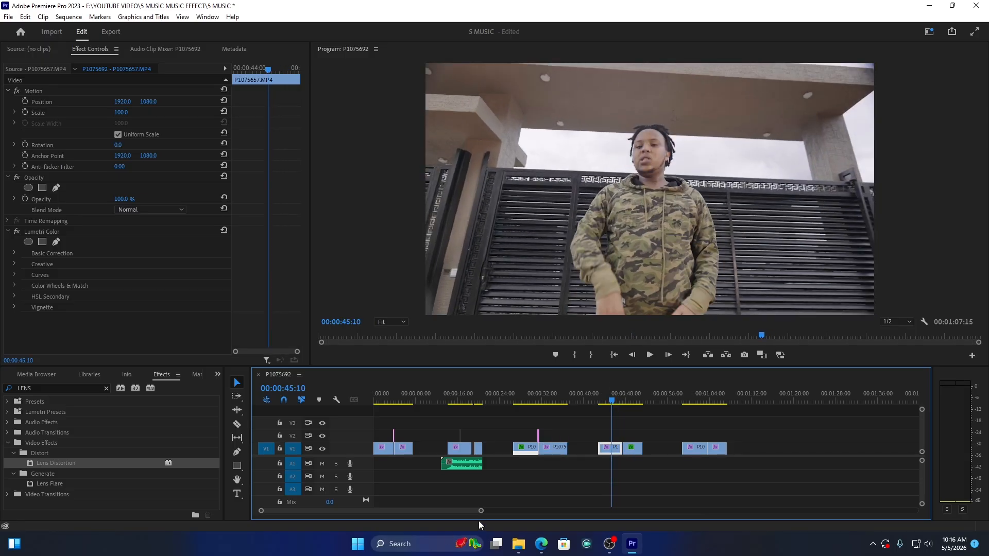
left_click_drag(481, 514, 403, 522)
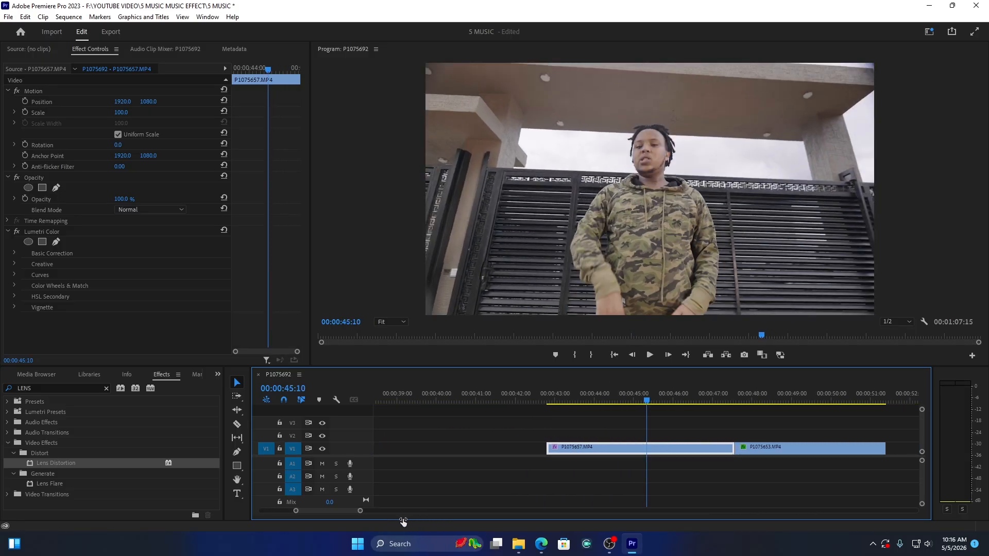
left_click_drag(603, 403, 571, 403)
mouse_move(360, 510)
left_mouse_down()
mouse_move(376, 512)
mouse_move(367, 512)
left_mouse_up()
left_click_drag(696, 447, 616, 448)
left_click(541, 401)
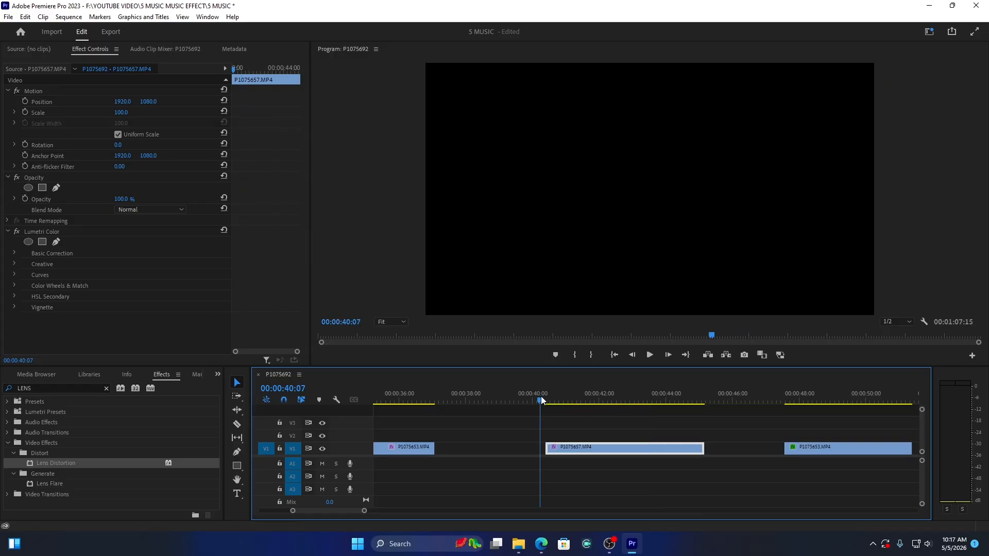
key("space")
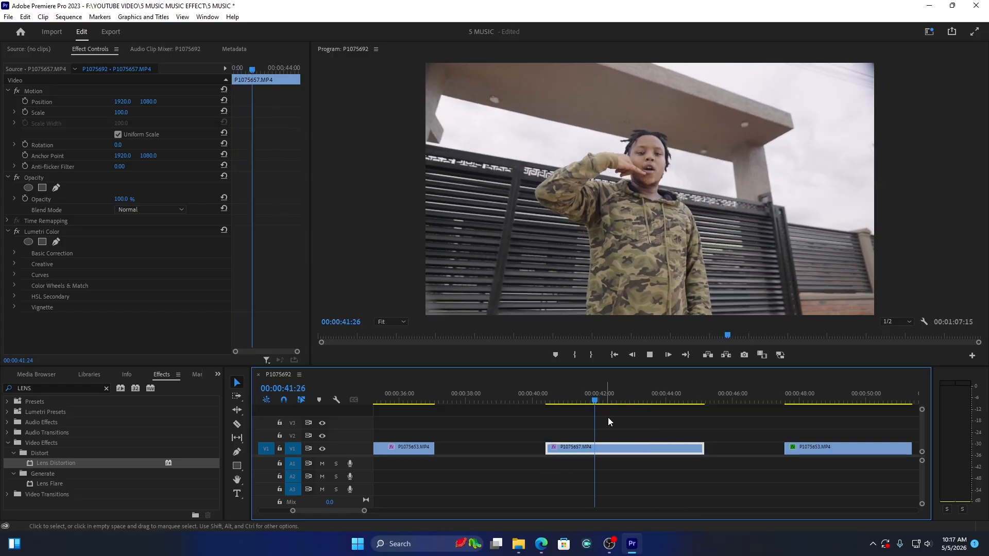
left_click_drag(706, 448, 745, 448)
Step: Split the moved P1075657.MP4 clip at 00:00:42:25 and 00:00:40:25
left_click(559, 400)
left_click_drag(559, 400, 628, 401)
key("c")
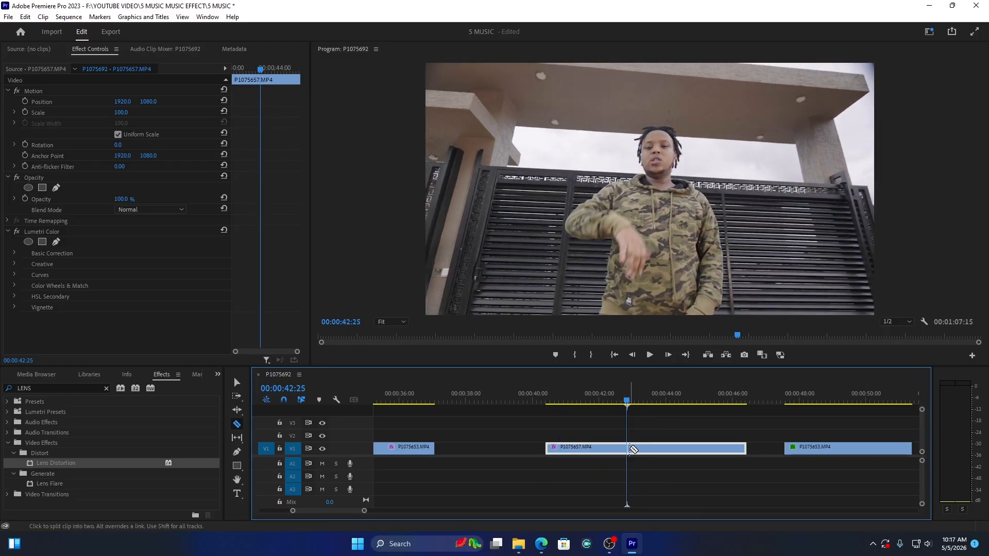
left_click(628, 448)
key("v")
left_click_drag(615, 401, 562, 404)
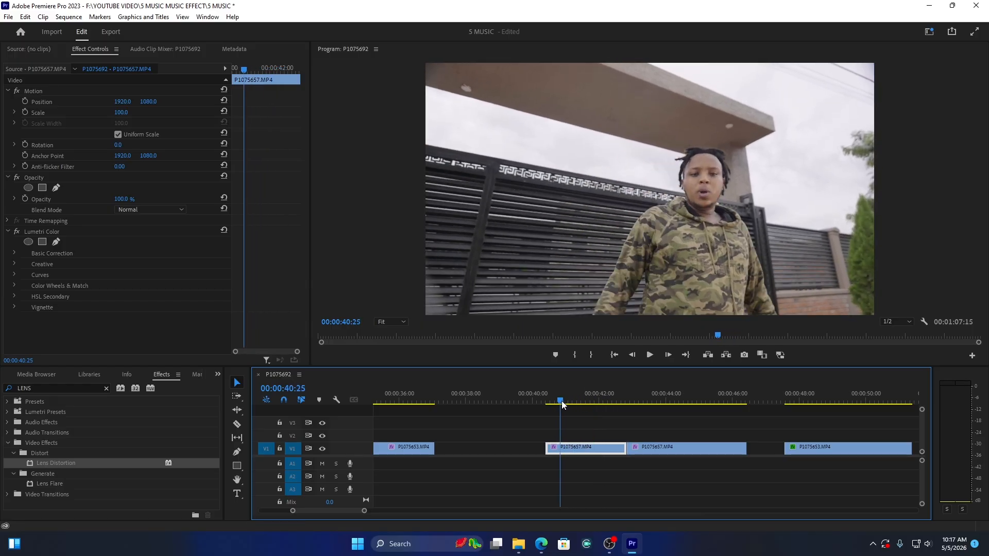
key("ctrl+k")
Step: Set the middle piece's speed to 1200% and move the following piece up against it
left_click(593, 451)
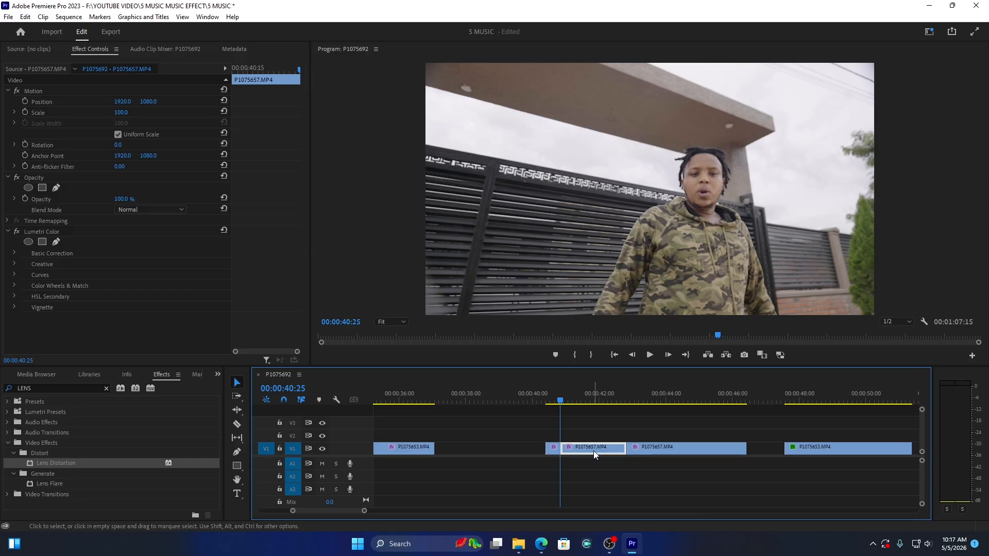
right_click(595, 450)
left_click(645, 325)
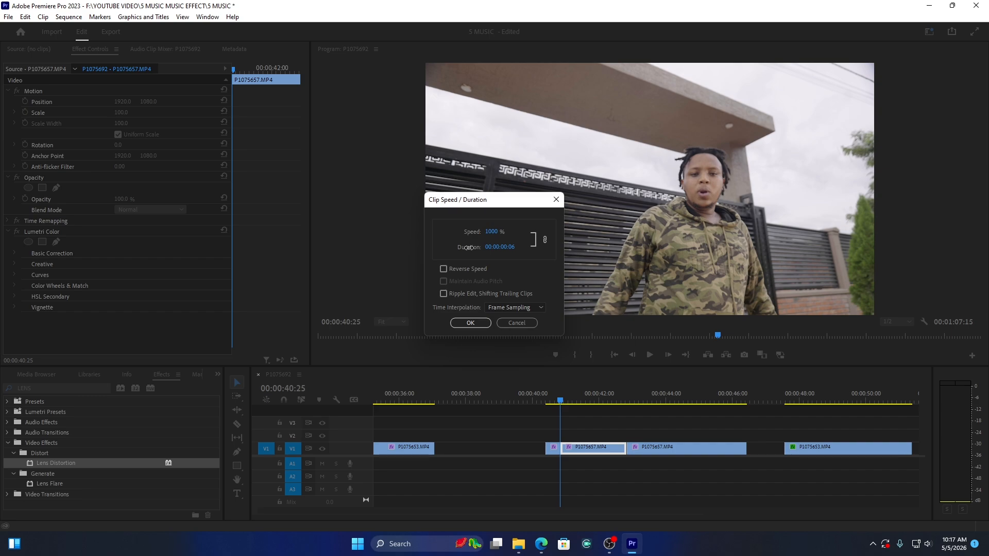
left_click(470, 324)
left_click_drag(637, 449, 566, 412)
key("space")
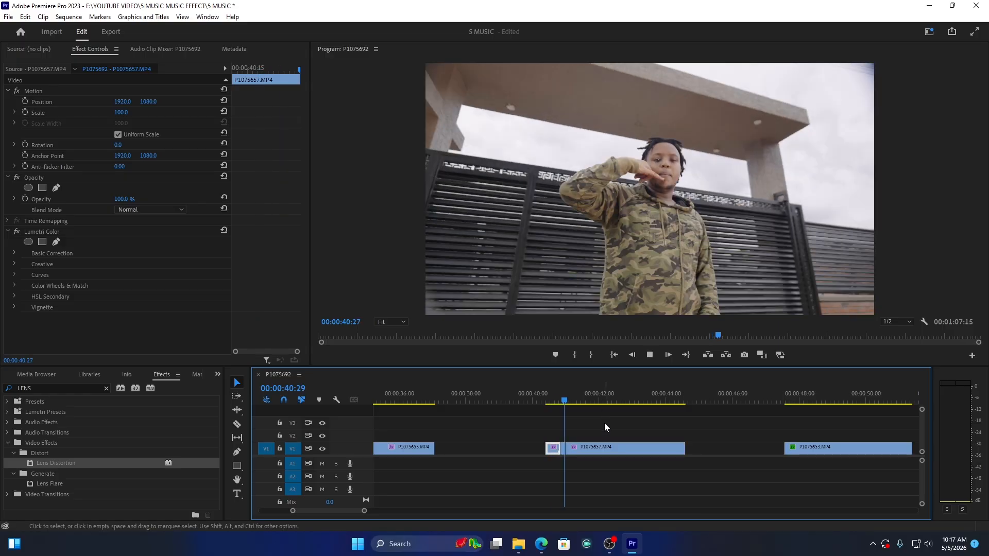
Step: Split the piece after the sped-up section 14 frames from its start and move the remainder later to about 00:00:43
left_click(595, 451)
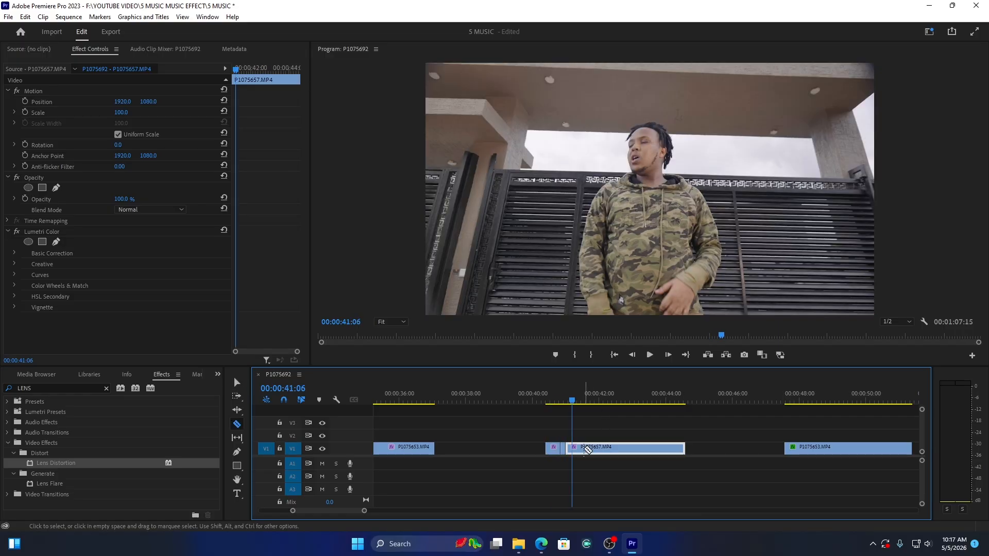
left_click(582, 450)
key("v")
left_click_drag(614, 447, 668, 449)
Step: Set the 14-frame piece to 40% speed with Optical Flow interpolation and close the gap to the remaining piece
right_click(573, 453)
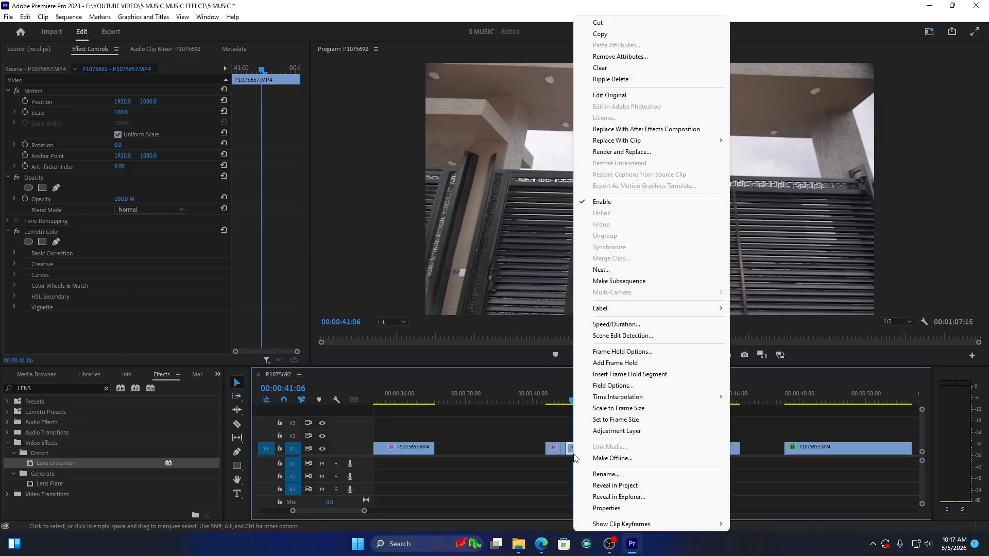
left_click(633, 324)
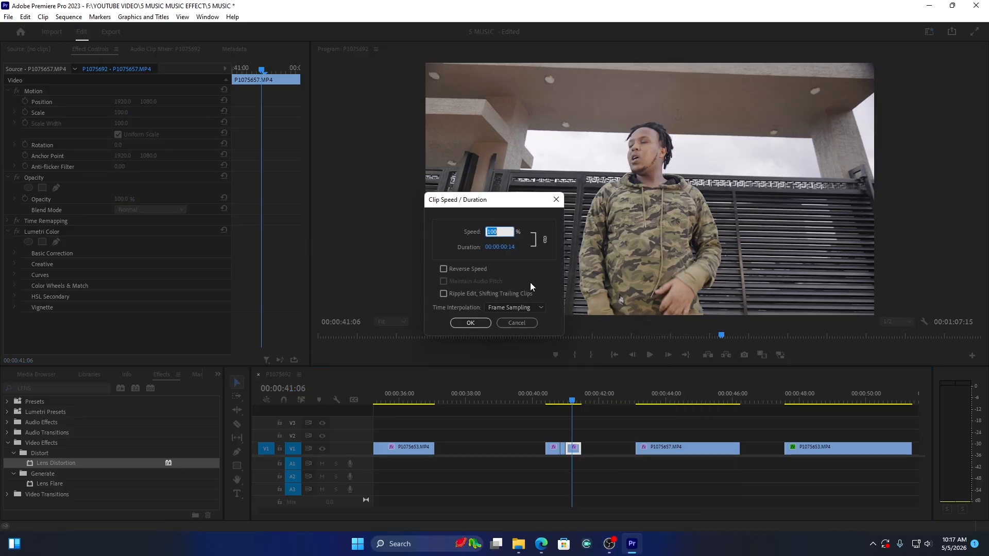
type("40")
left_click(540, 308)
left_click(515, 339)
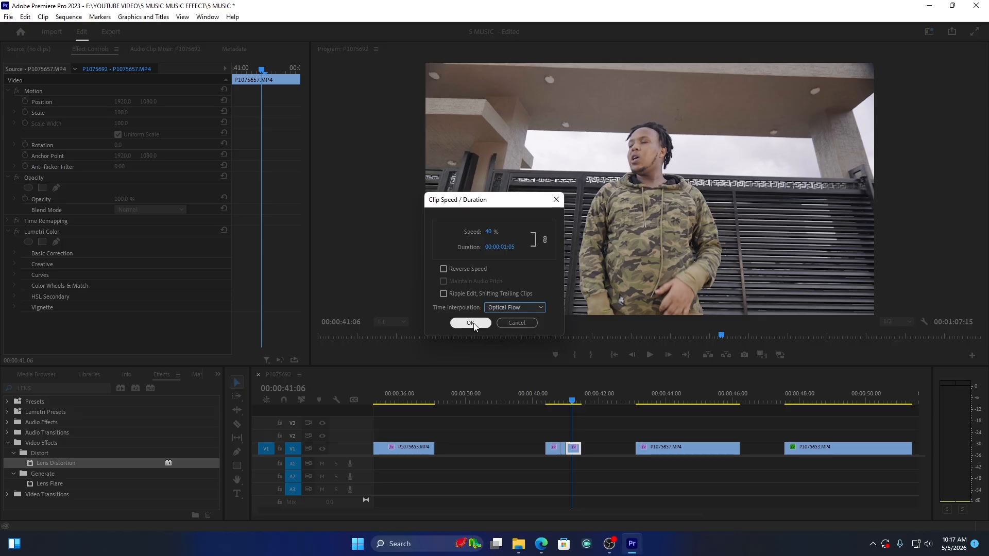
left_click(470, 323)
left_click(549, 397)
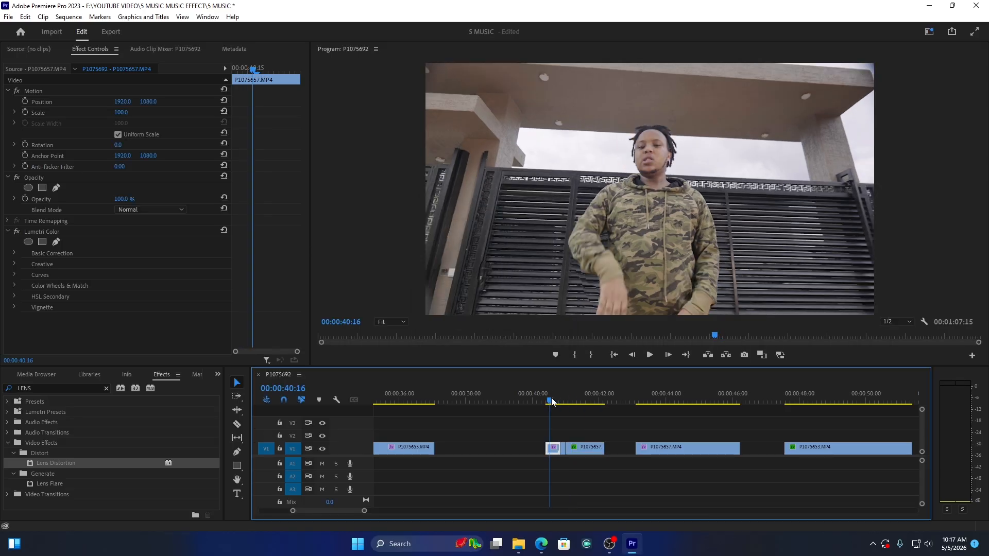
left_click_drag(646, 447, 636, 449)
Step: Play back the sped-up and slowed pieces from about 00:00:40:16 to check the speed change
key("space")
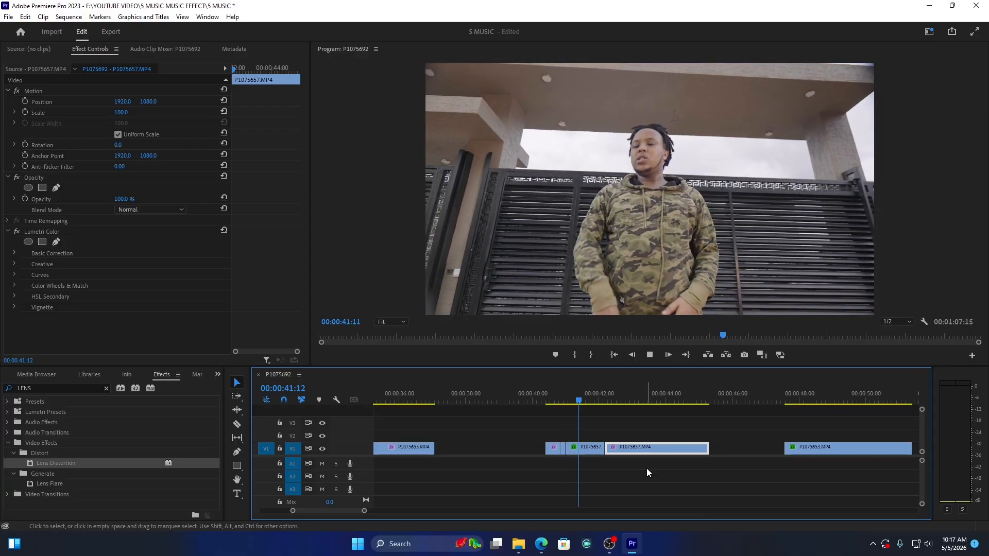
key("space")
left_click(555, 384)
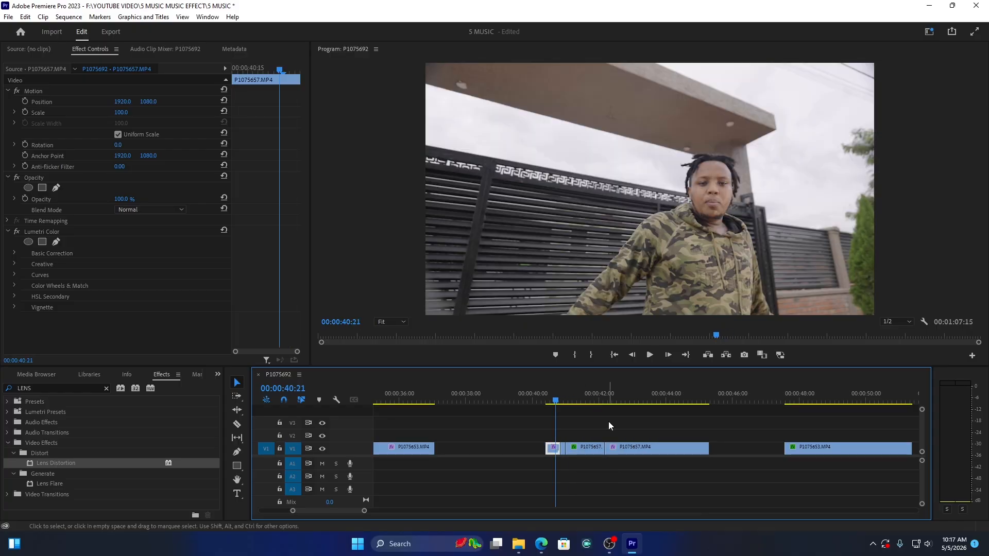
key("space")
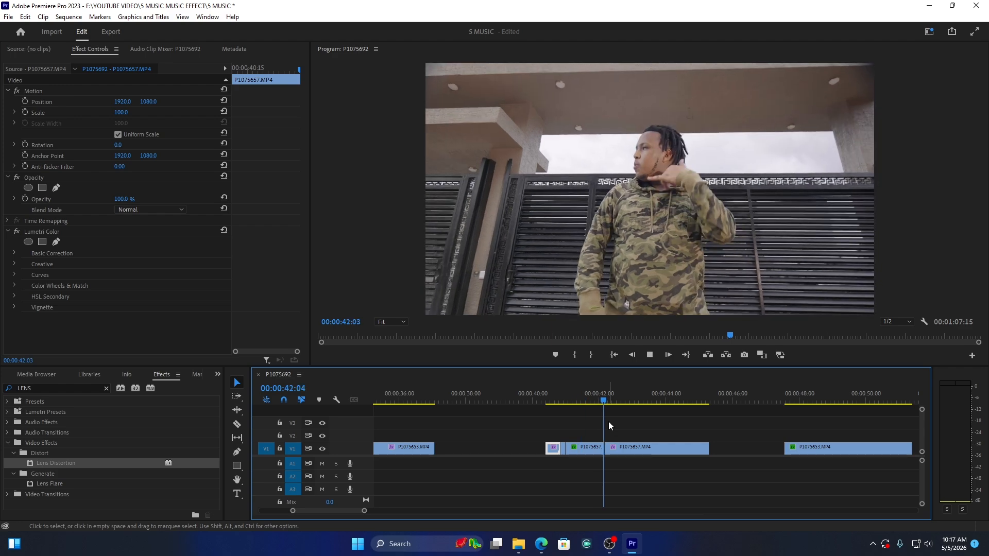
left_click(555, 391)
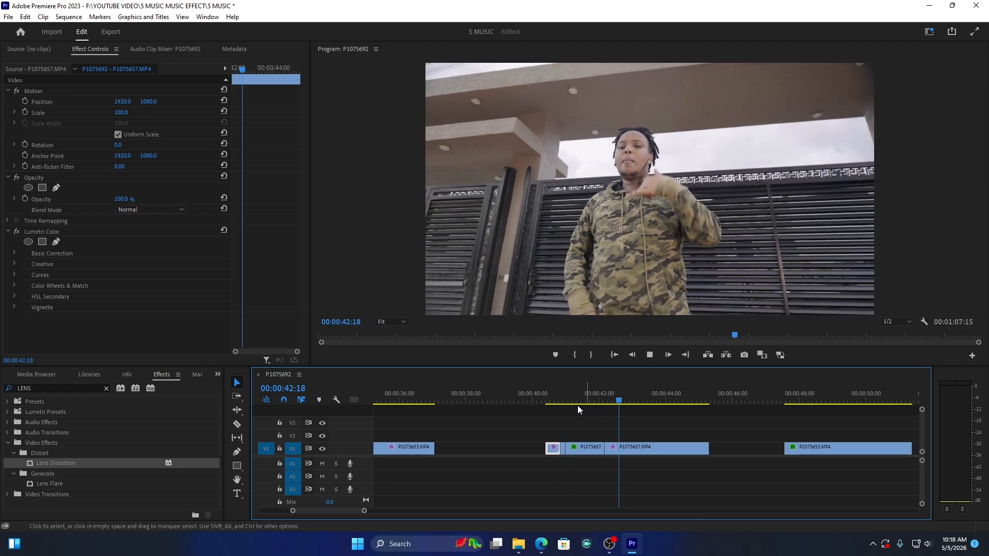
left_click(551, 391)
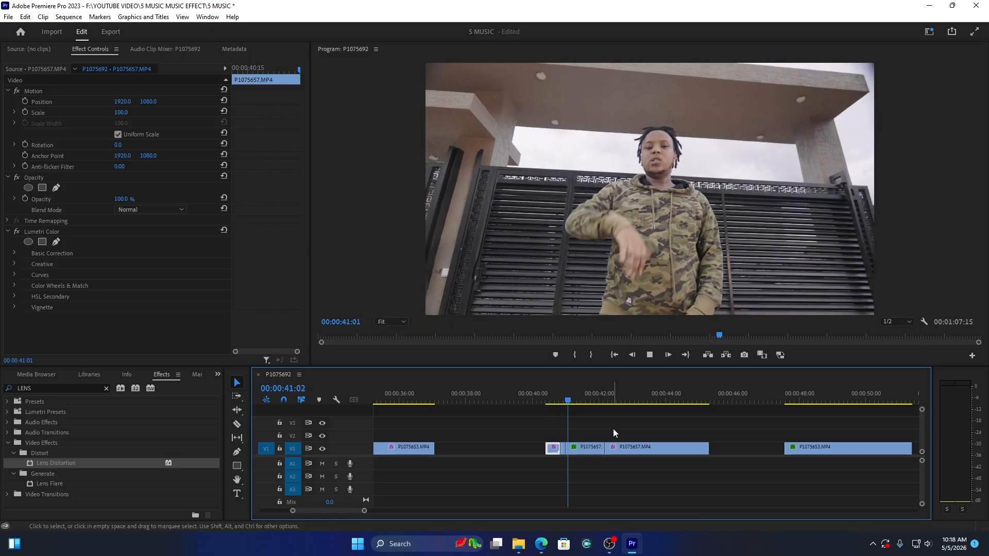
key("space")
Step: Split the last P1075657.MP4 piece at about 00:00:43:27 and set its first part's speed to 400%
key("c")
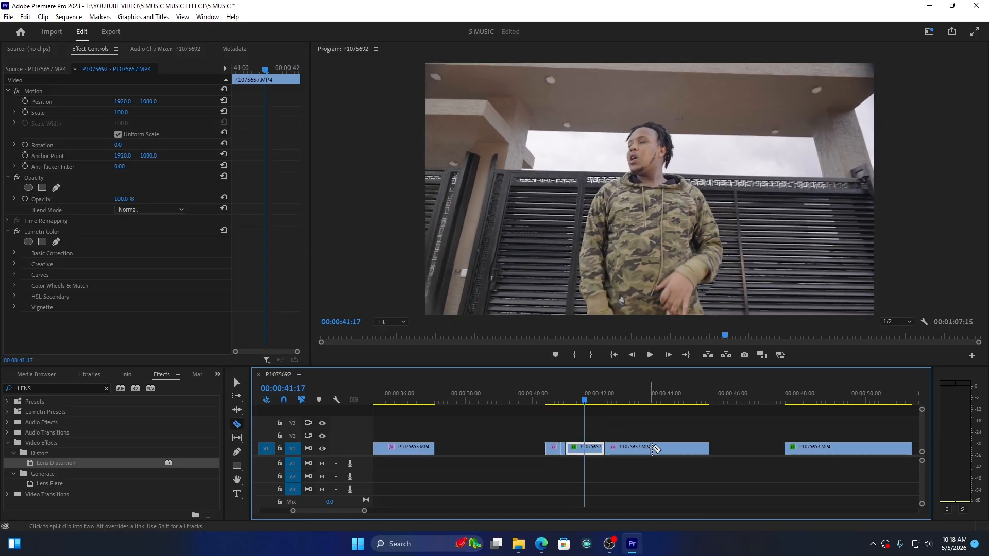
left_click(663, 448)
key("v")
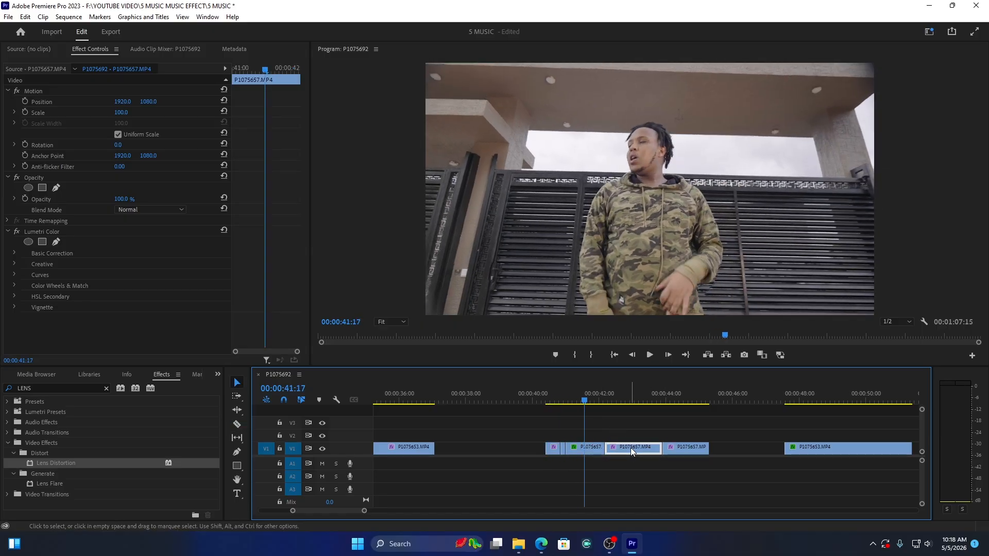
right_click(631, 448)
left_click(690, 326)
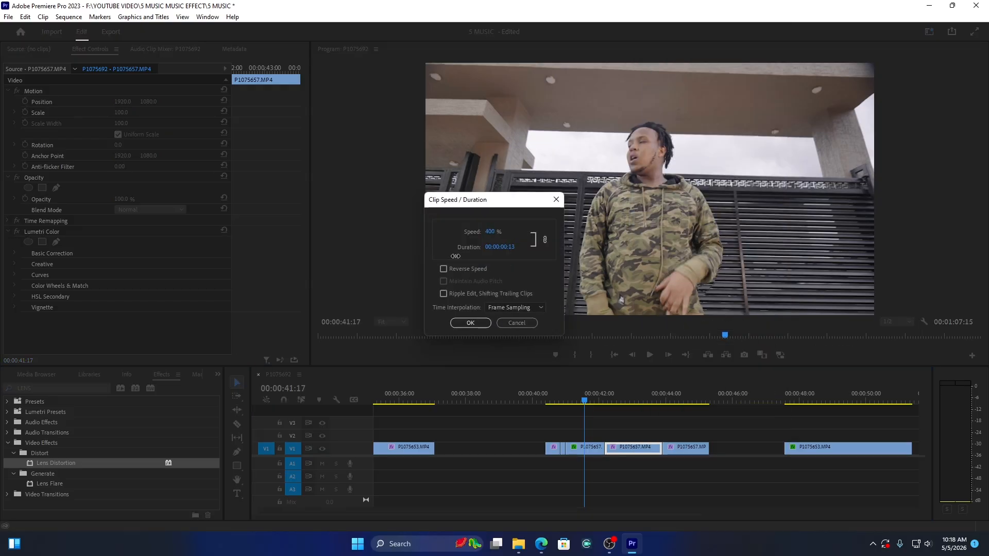
left_click(462, 320)
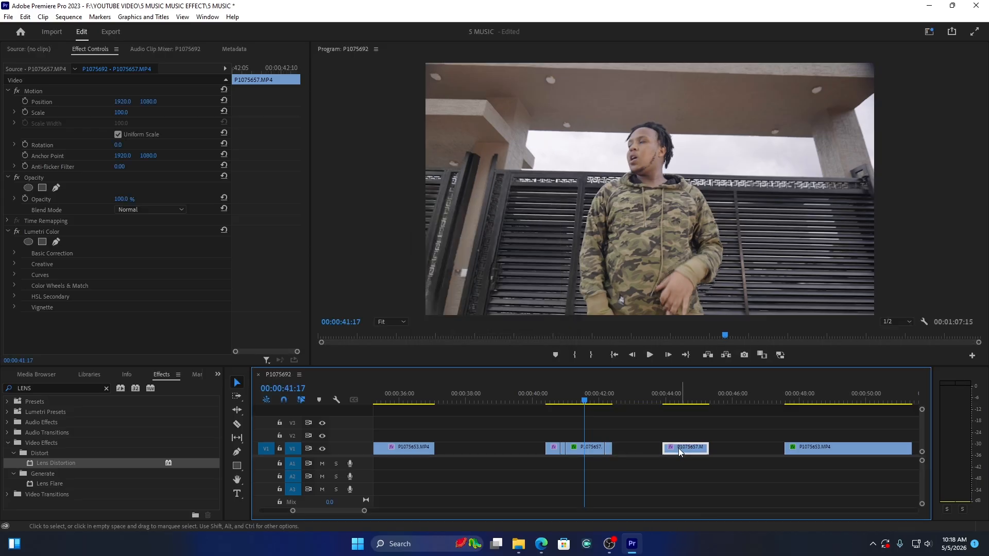
Step: Move the last P1075657.MP4 piece up against the preceding one and play back the speed change from about 00:00:40:13
left_click_drag(678, 448, 548, 400)
left_click(547, 400)
key("space")
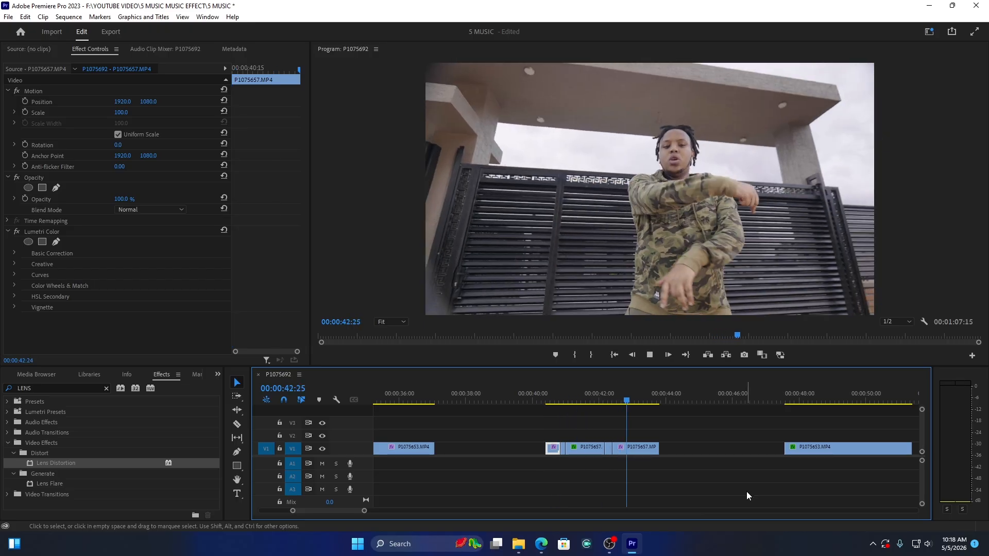
key("space")
left_click(547, 394)
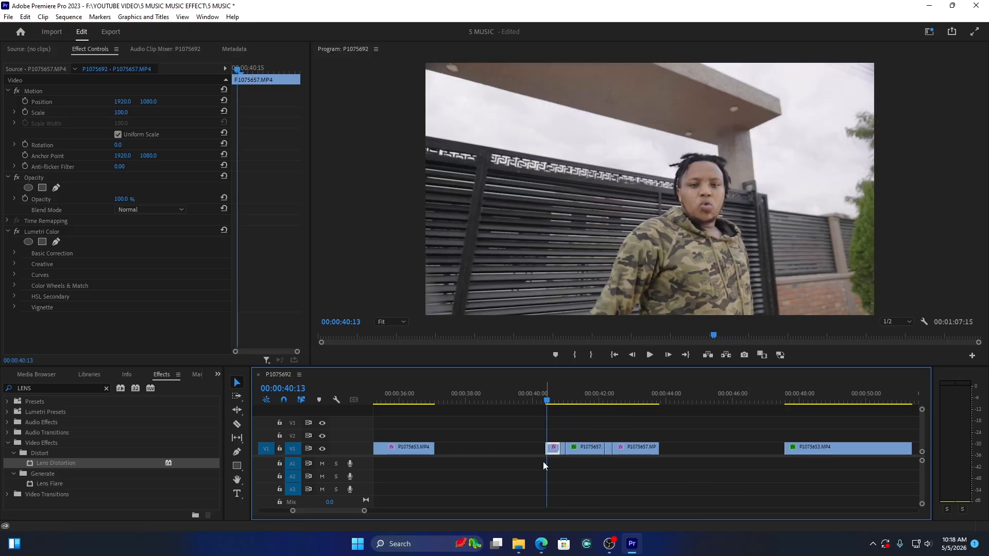
key("space")
left_click_drag(364, 511, 436, 513)
key("space")
Step: Duplicate the P1075653.MP4 clip that starts at 00:00:47:17 onto V2, directly above the original
left_click(675, 395)
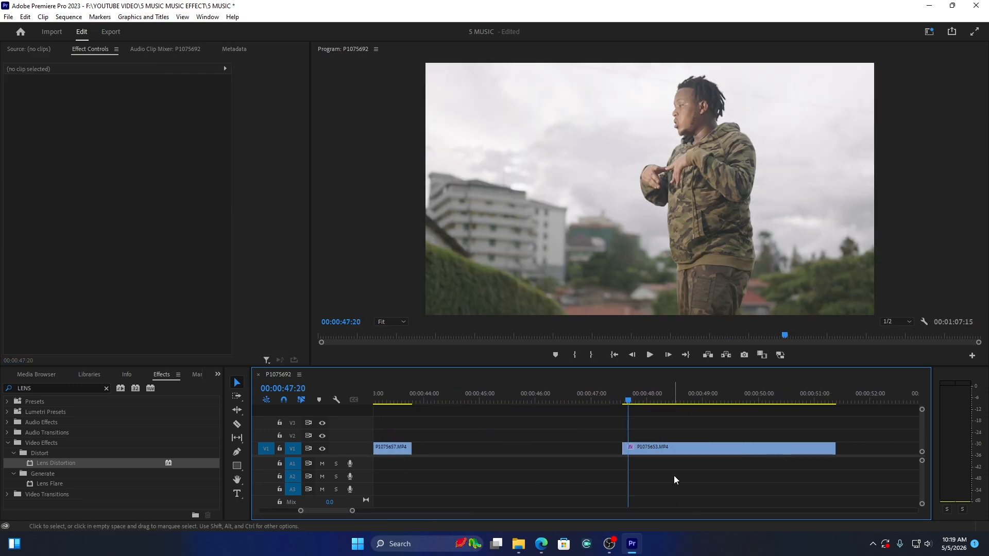
left_click(675, 446)
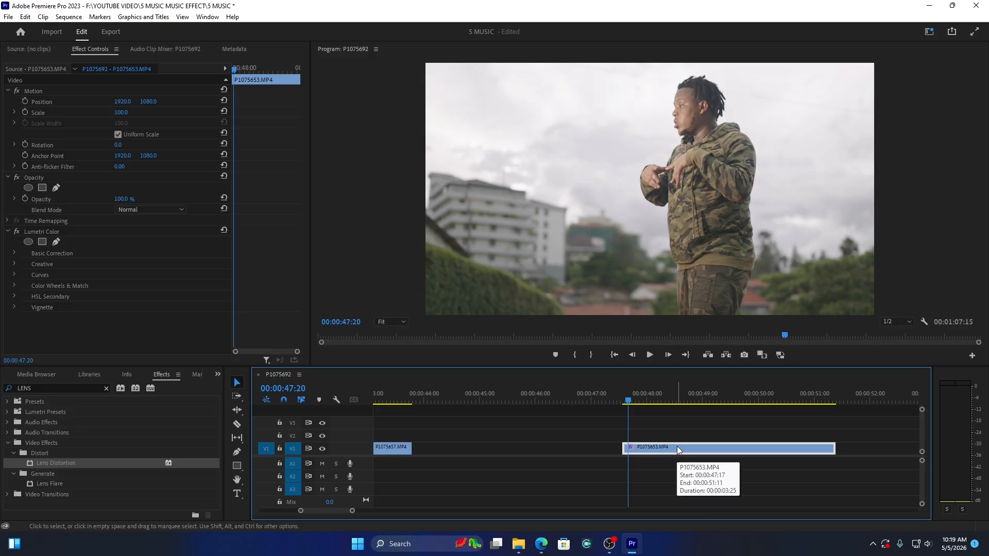
left_click_drag(676, 446, 678, 436)
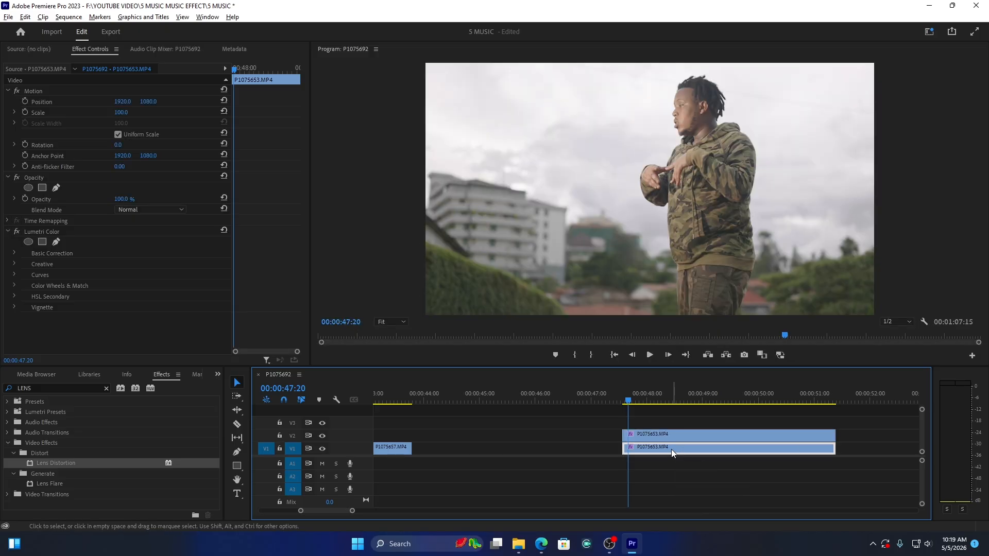
Step: Shift the V2 copy three frames later to start at 00:00:47:20 and trim its end to match the V1 clip
left_click(655, 435)
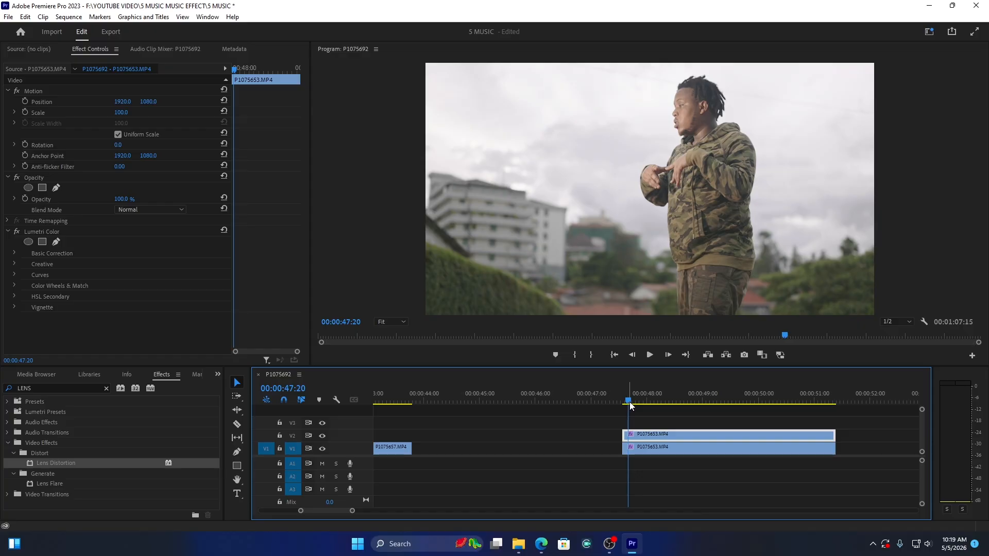
left_click_drag(629, 403, 623, 401)
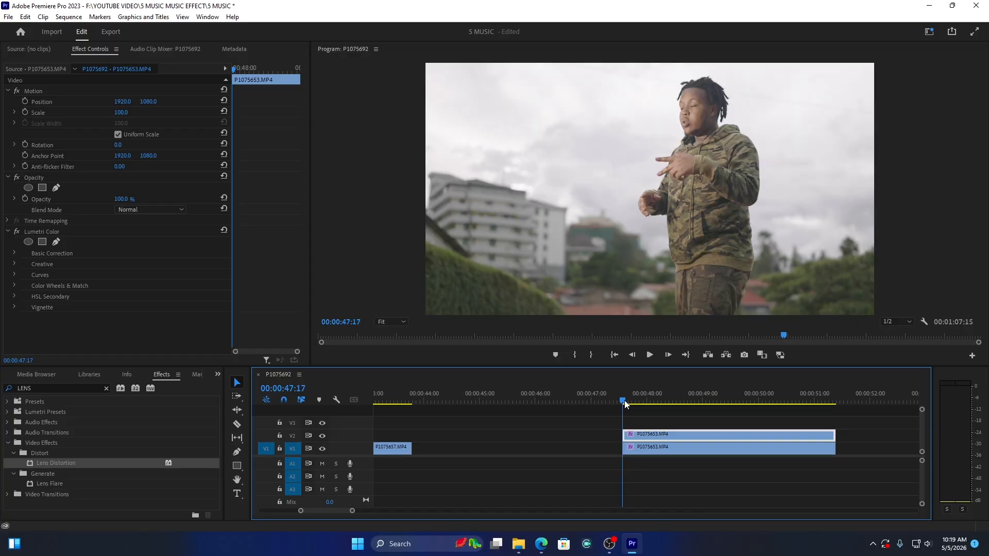
key("Right")
key("Right")
key("Right")
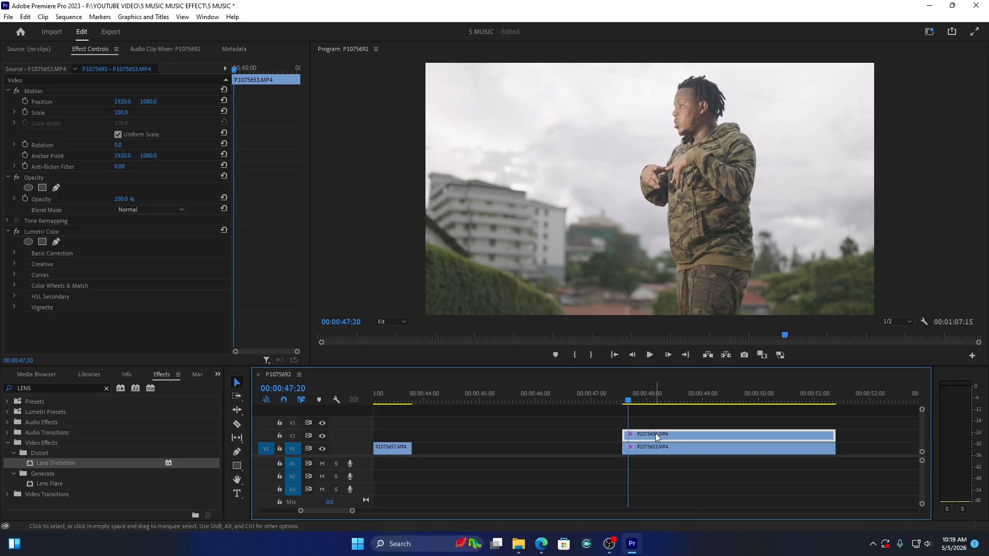
left_click_drag(655, 434, 664, 435)
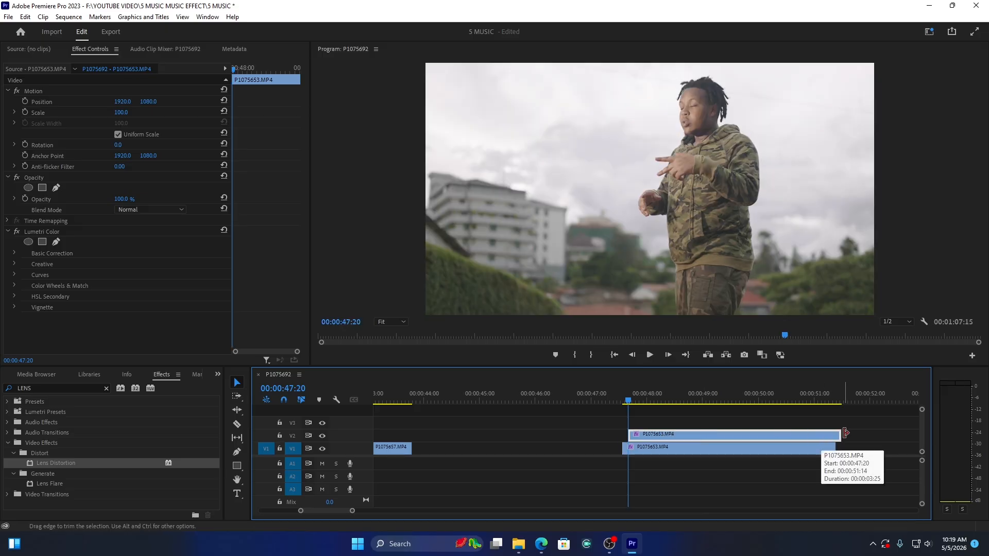
left_click_drag(843, 435, 835, 434)
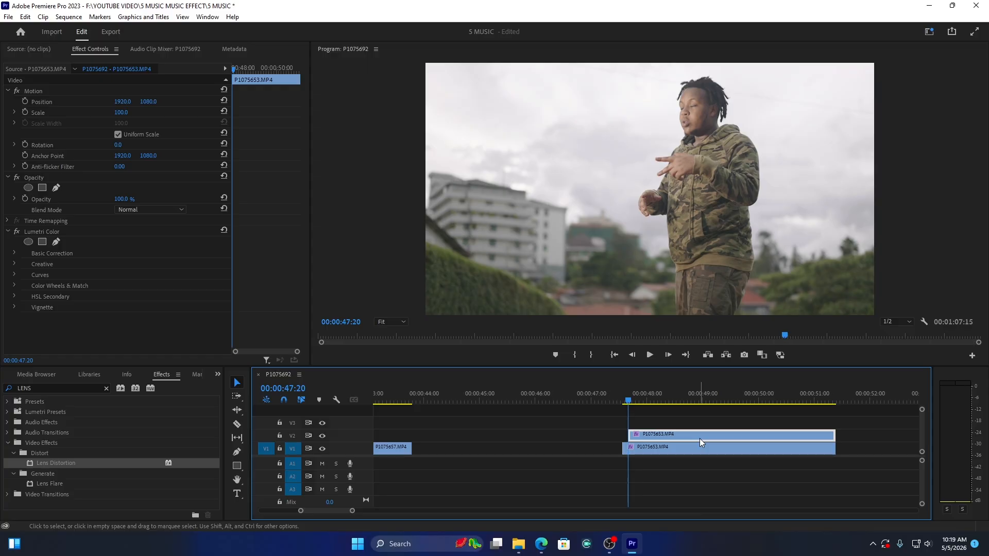
Step: Lower the V2 copy's opacity to 65% and play back the ghosting effect
left_click(635, 397)
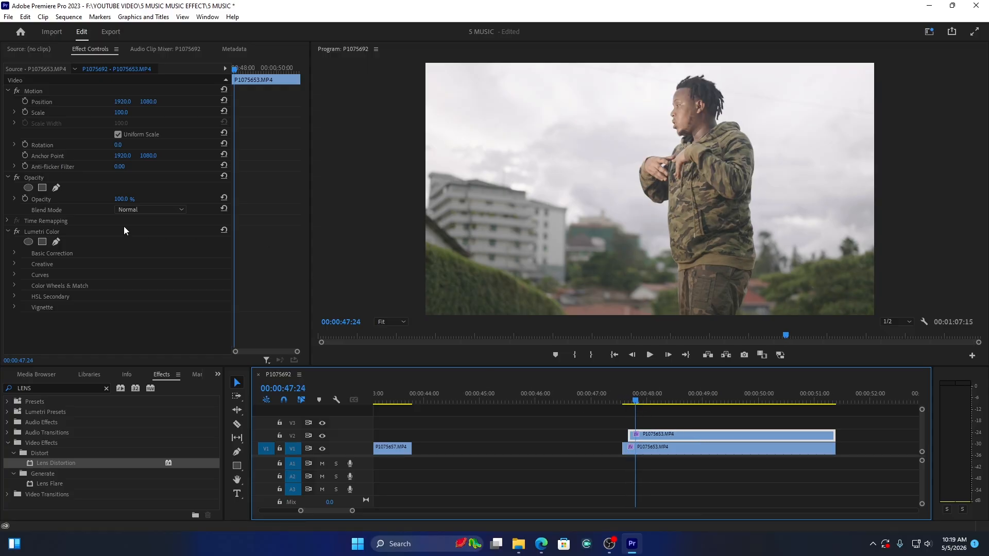
left_click_drag(118, 202, 95, 203)
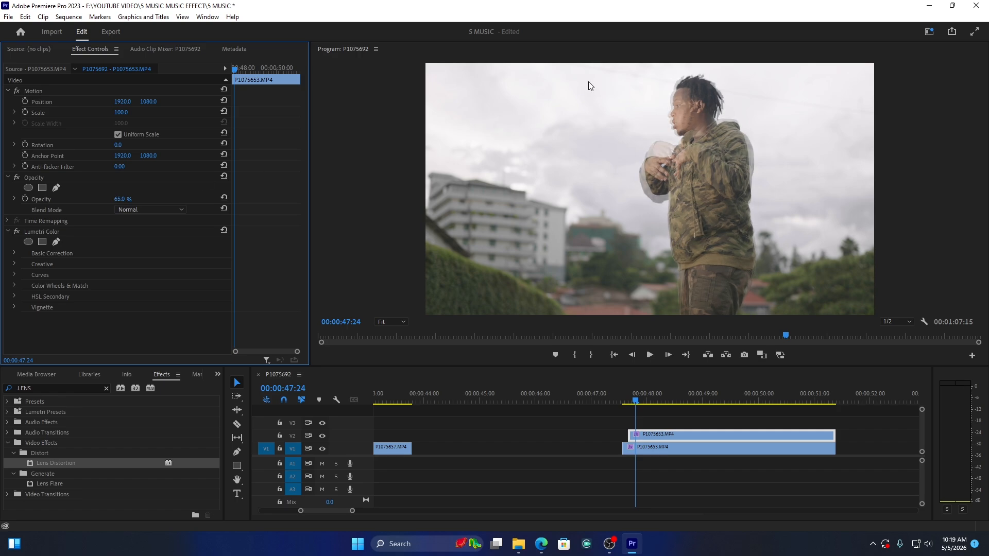
left_click(612, 398)
key("space")
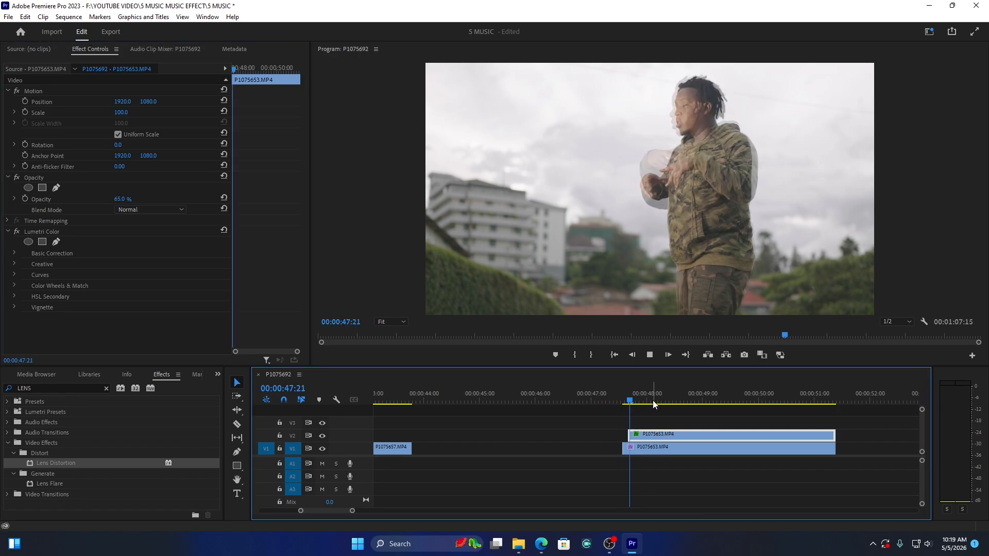
key("space")
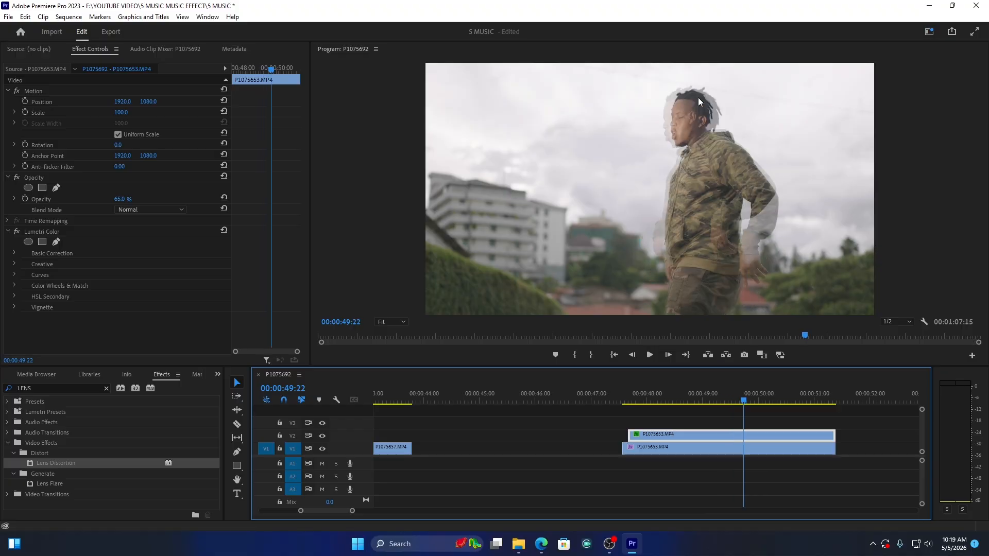
left_click(625, 401)
key("space")
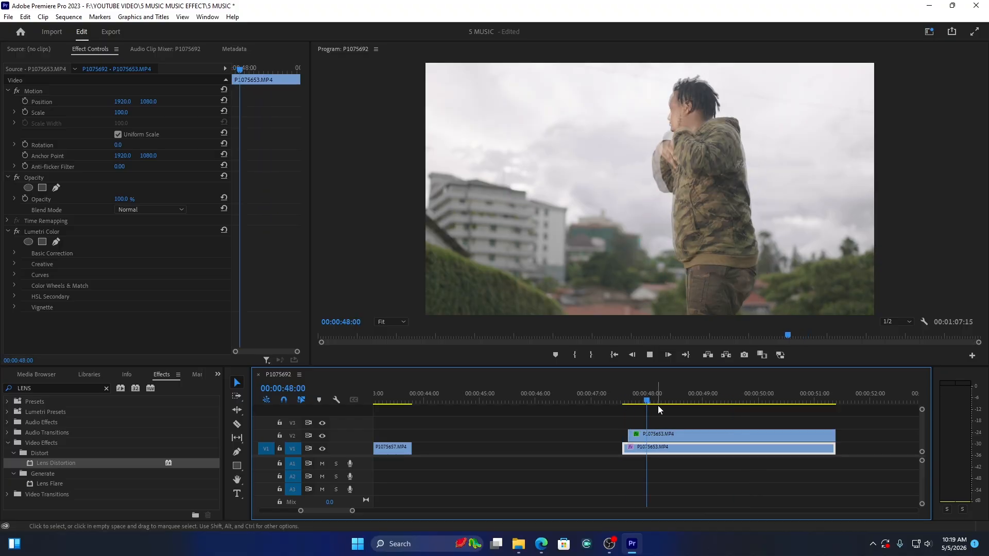
Step: Cut the V2 copy into three separate pieces, leaving gaps after about 00:00:48:22 and 00:00:49:27
key("c")
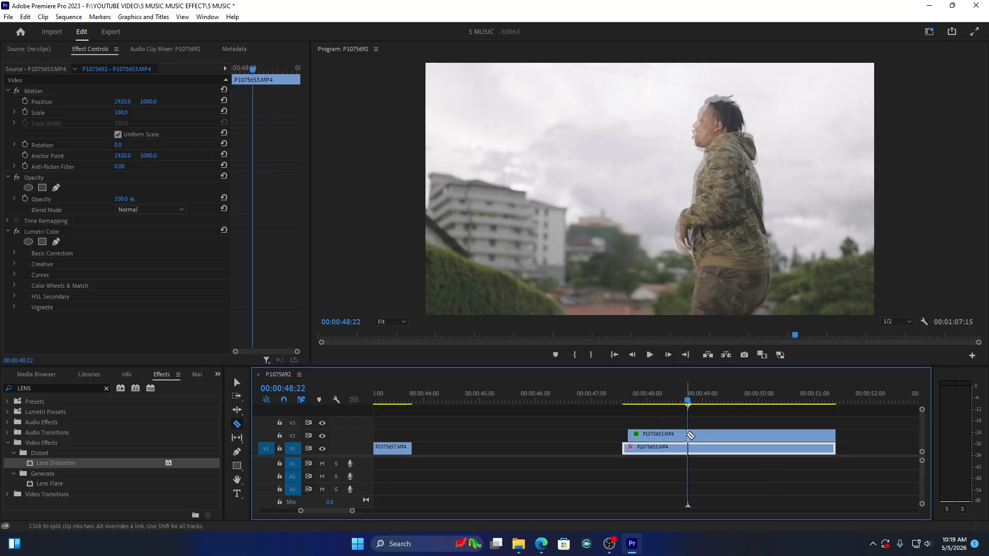
left_click(689, 436)
key("v")
left_click_drag(695, 435, 781, 434)
key("c")
left_click(753, 435)
key("v")
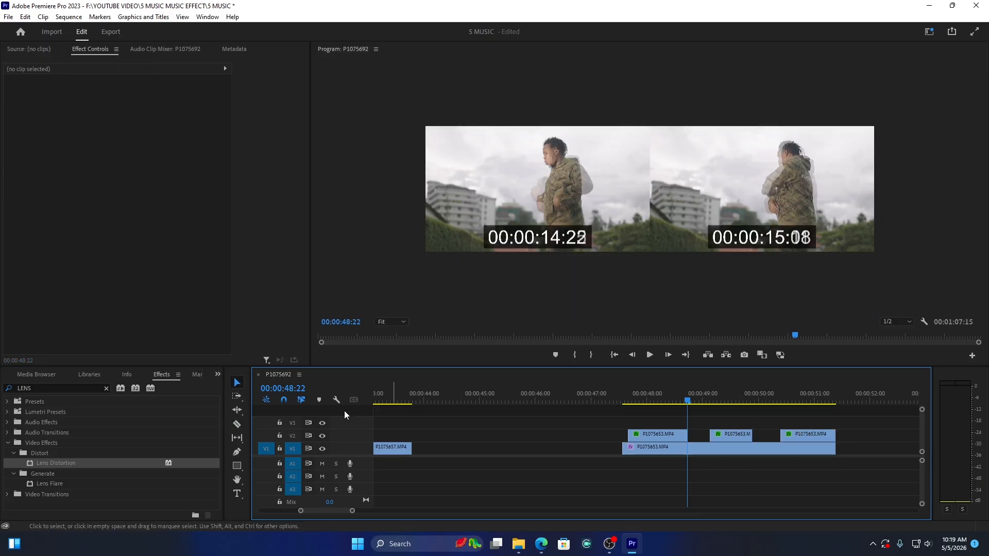
Step: Add Film Dissolve transitions to the start and end of the first V2 piece, each about 11 frames long
left_click(48, 387)
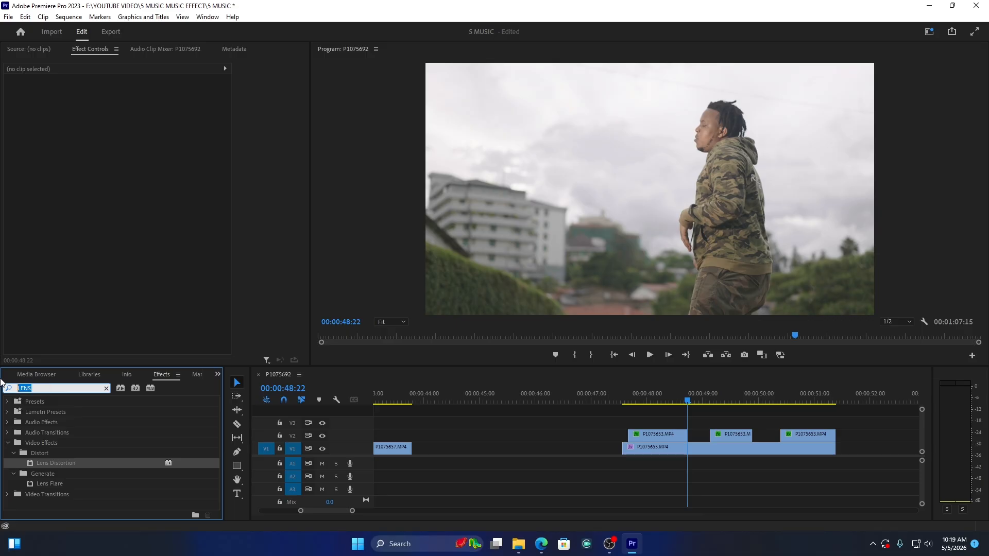
type("FILM")
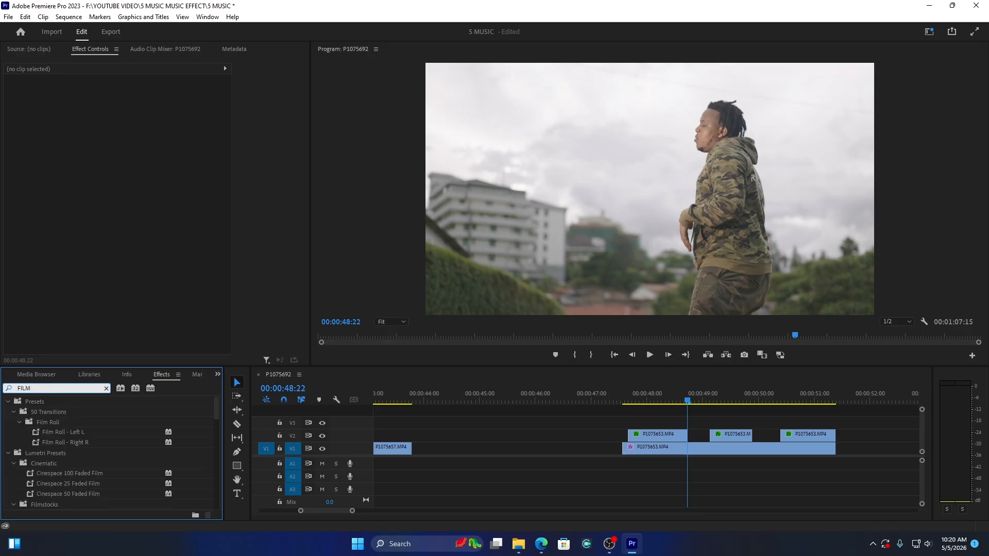
type(" DIS")
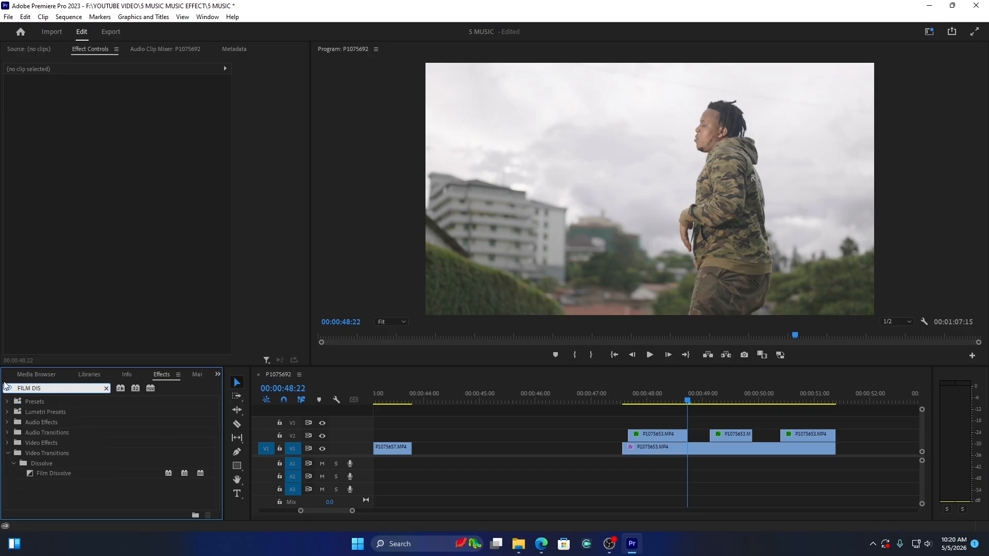
left_click_drag(58, 476, 647, 446)
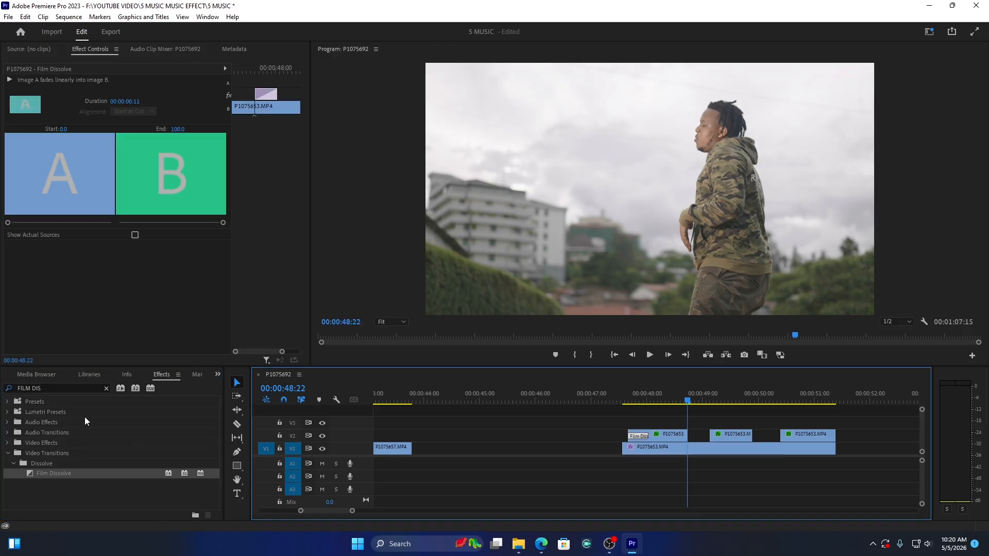
left_click_drag(56, 475, 611, 442)
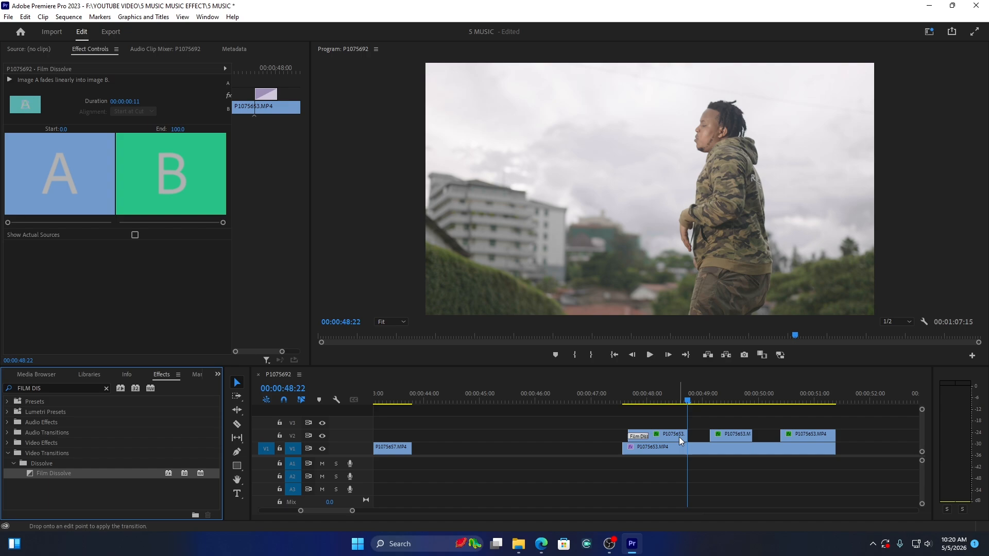
left_click_drag(679, 437, 668, 436)
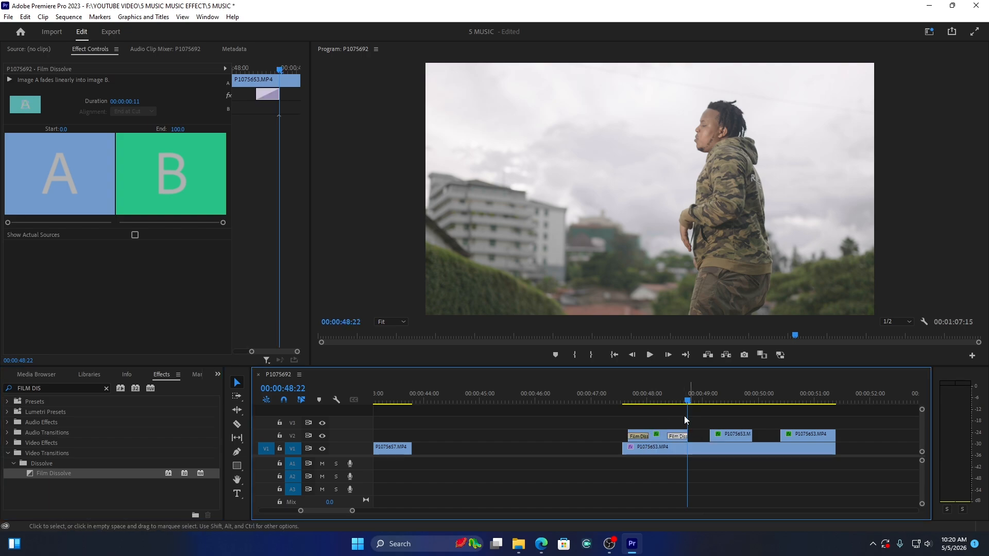
Step: Play back the ghosting section from about 00:00:47:14 to check the dissolves
left_click_drag(626, 397, 617, 396)
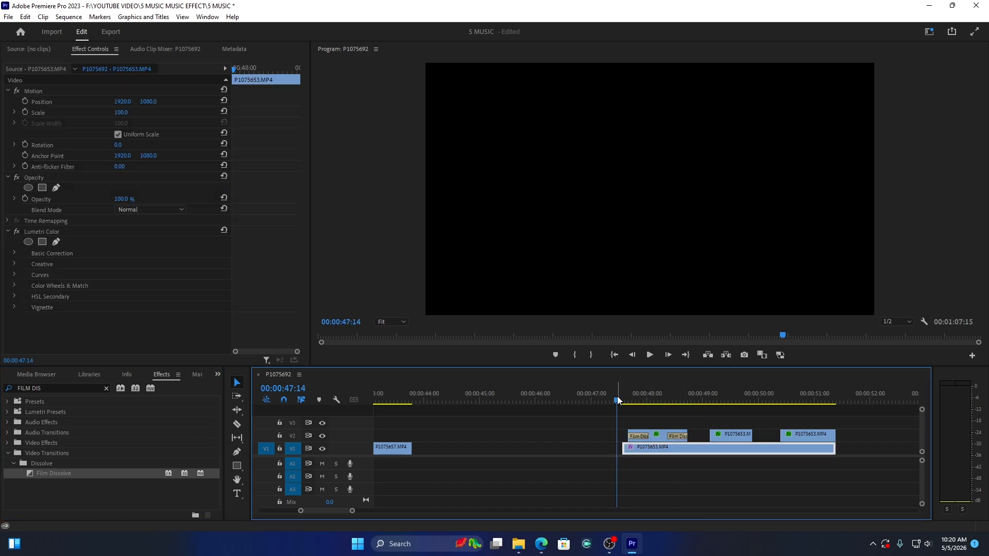
key("space")
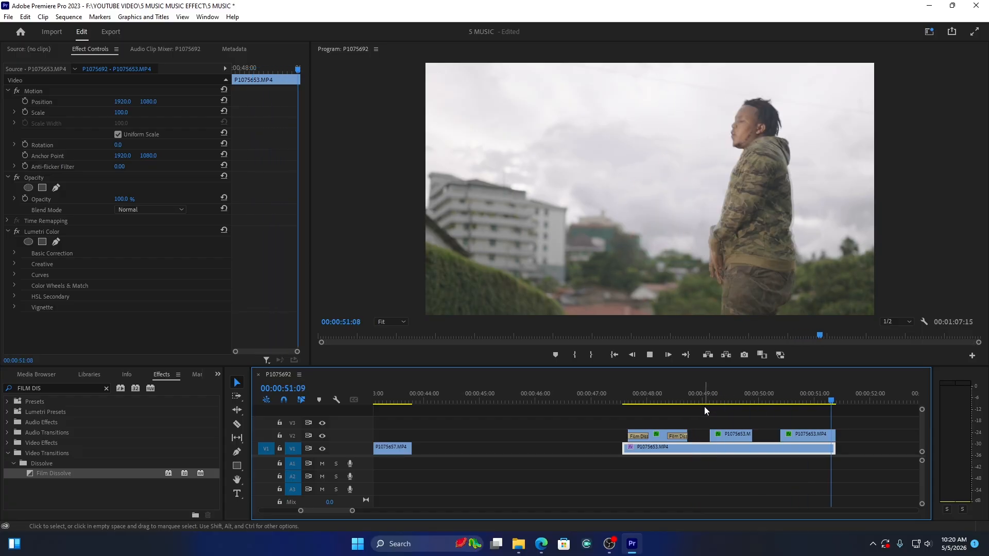
left_click(637, 394)
key("space")
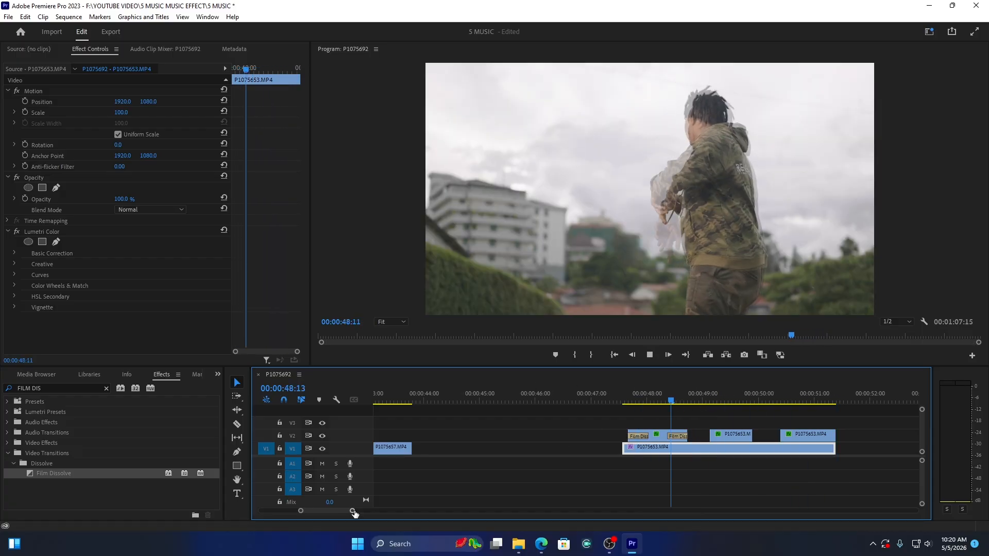
left_click_drag(353, 511, 434, 513)
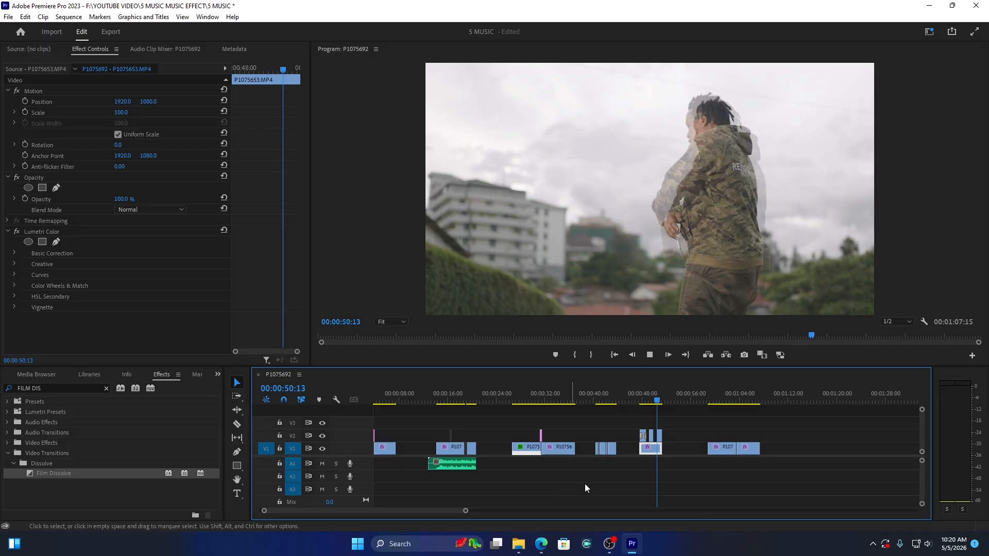
key("space")
Step: Move the last P1075653.MP4 clip onto V2 above the P1075657.MP4 clip and trim the V1 clip's end to match
left_click(714, 401)
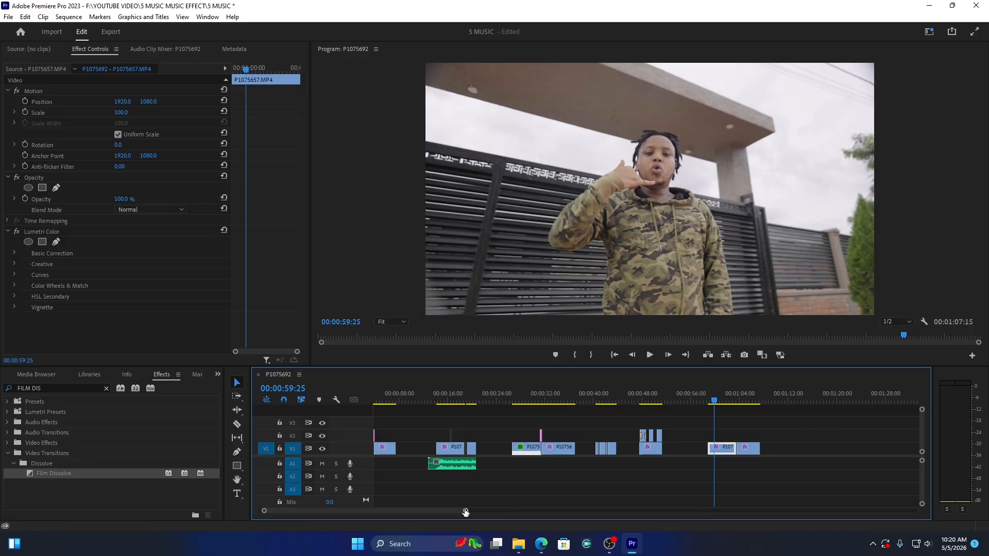
mouse_move(466, 511)
left_mouse_down()
mouse_move(585, 513)
mouse_move(469, 529)
left_mouse_up()
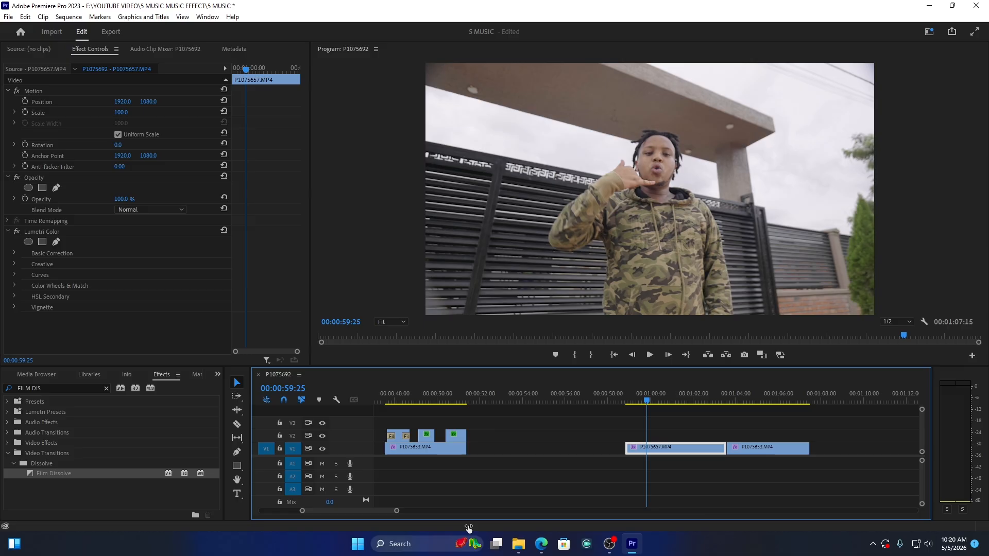
left_click(690, 394)
left_click(753, 395)
left_click(747, 448)
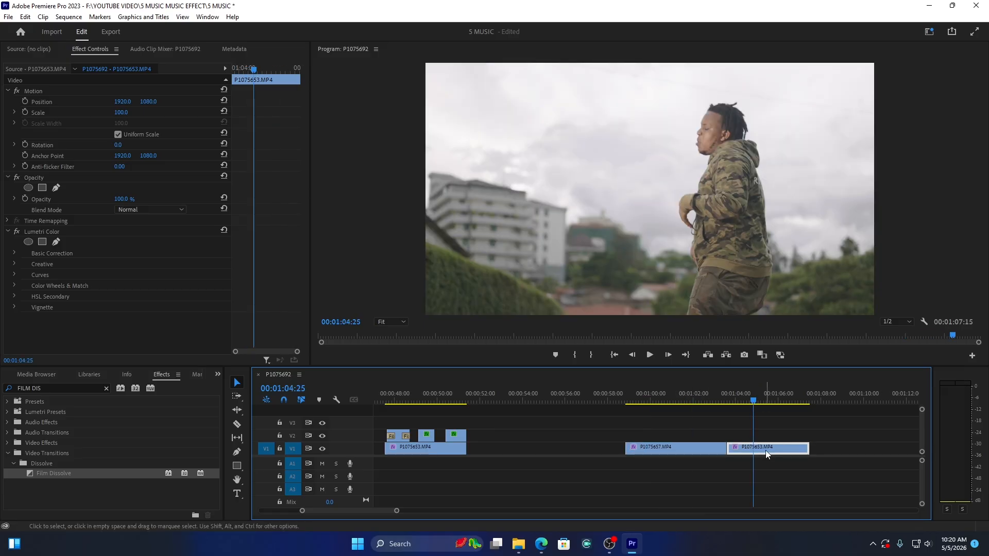
left_click_drag(765, 450, 663, 438)
left_click_drag(727, 449, 708, 449)
left_click(668, 392)
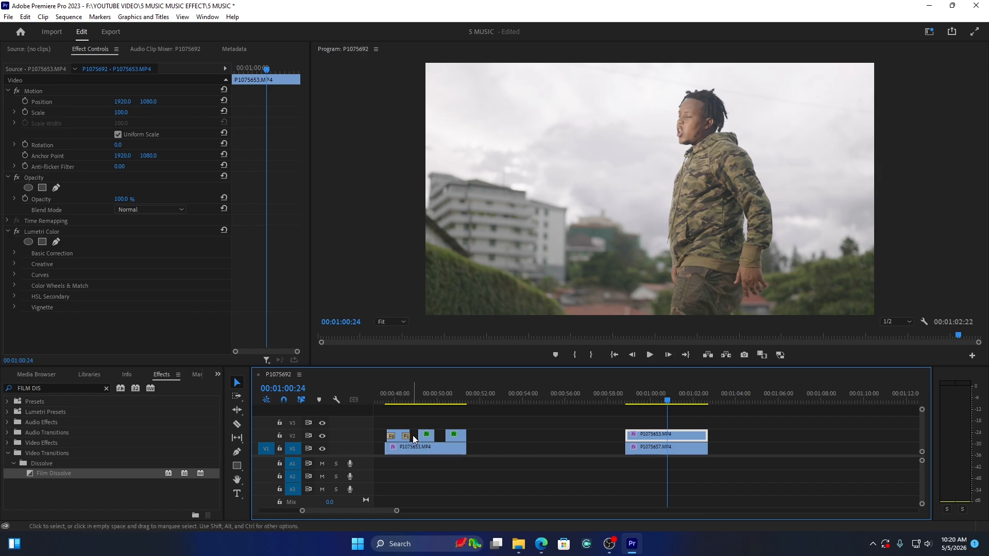
Step: Switch V2's visibility off and back on at 00:00:59:28 to compare the two stacked clips
left_click_drag(391, 417, 456, 454)
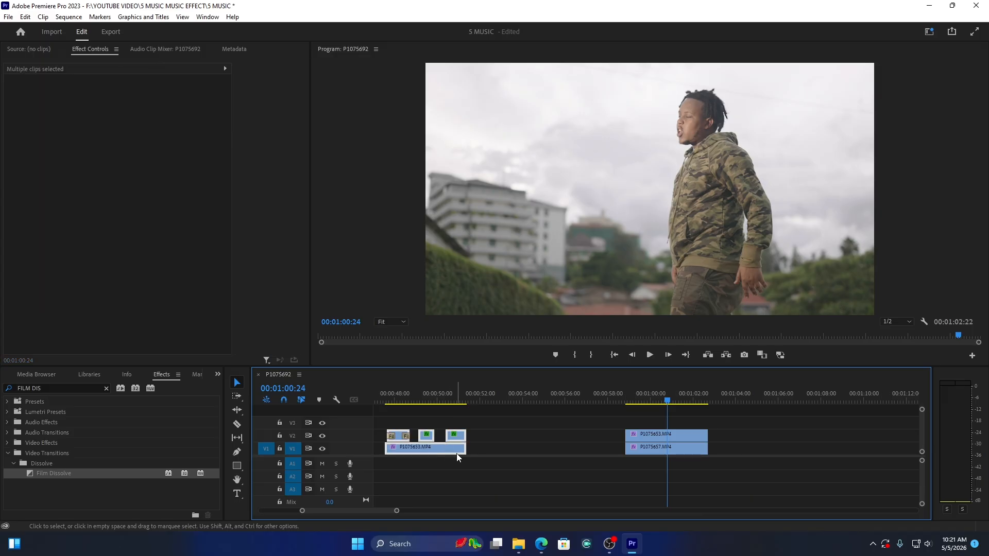
left_click(490, 449)
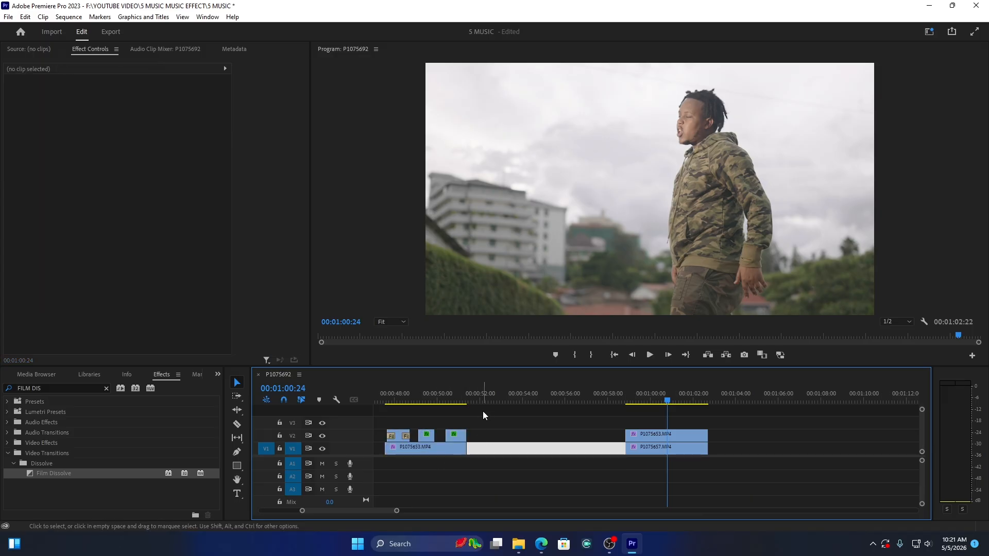
left_click(650, 404)
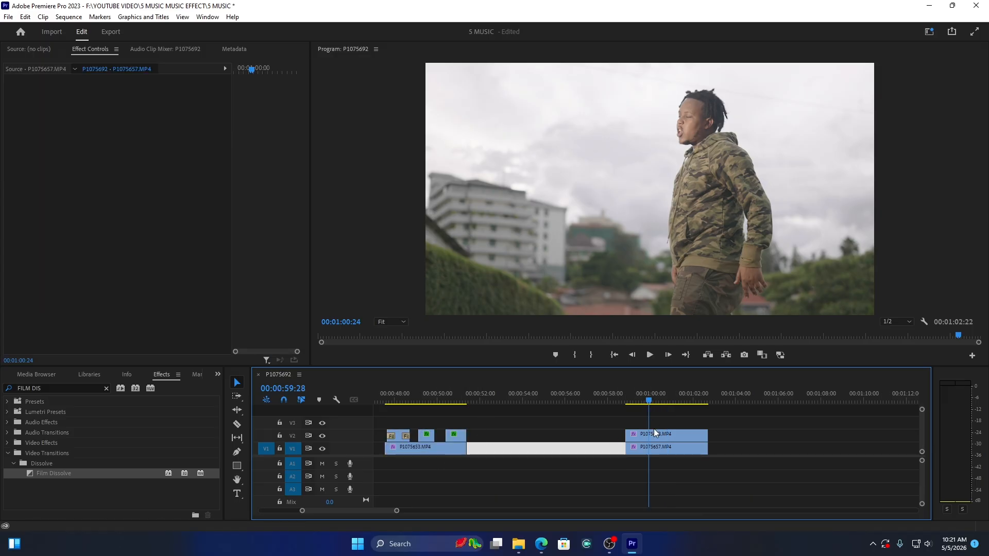
left_click(323, 436)
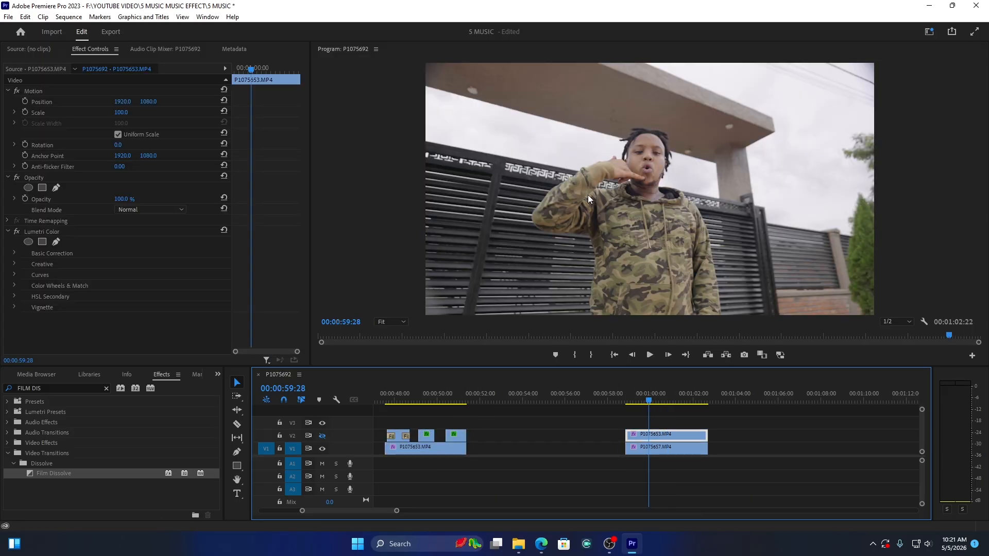
left_click(322, 436)
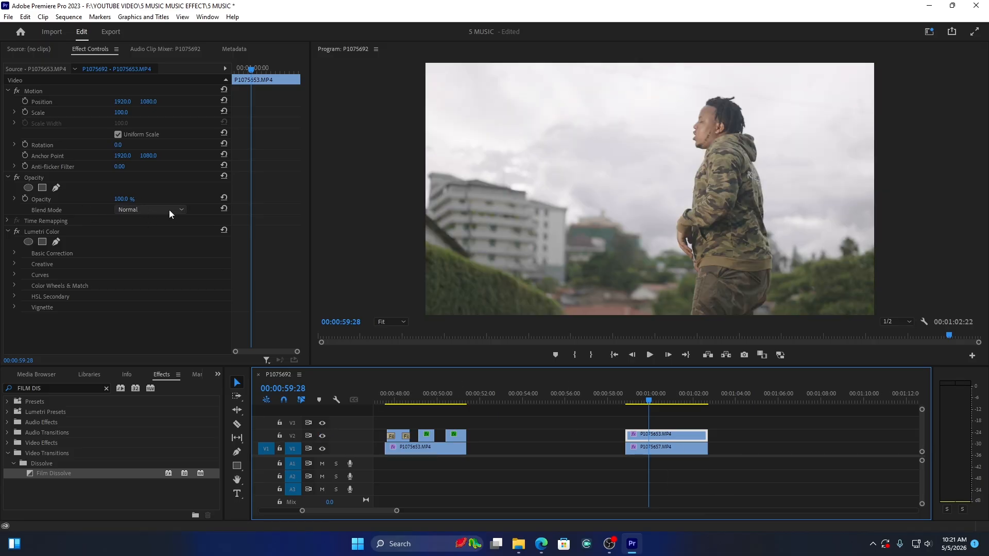
Step: Set the V2 P1075653.MP4 clip's blend mode to Screen and play the overlay from 00:00:58:23
left_click(147, 211)
left_click(139, 319)
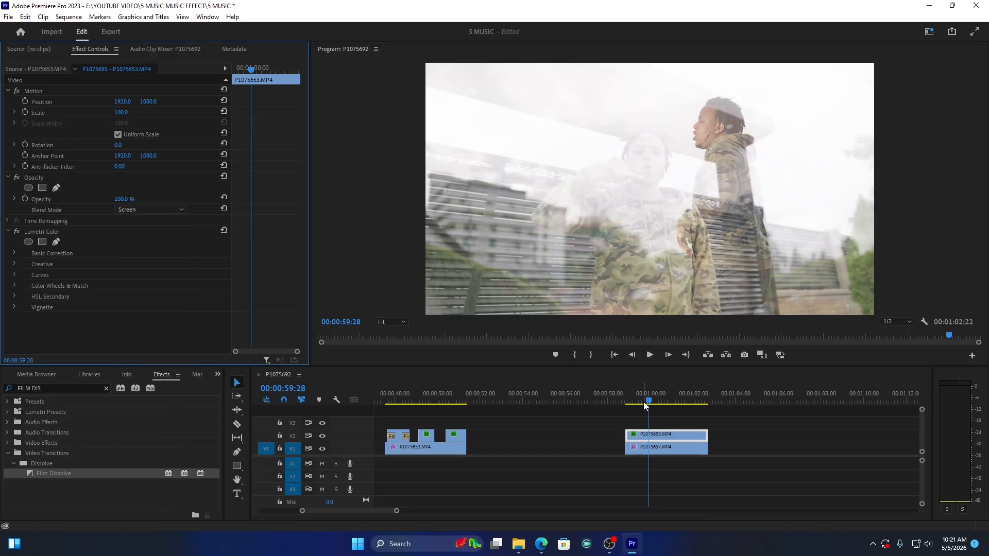
left_click_drag(643, 407, 625, 401)
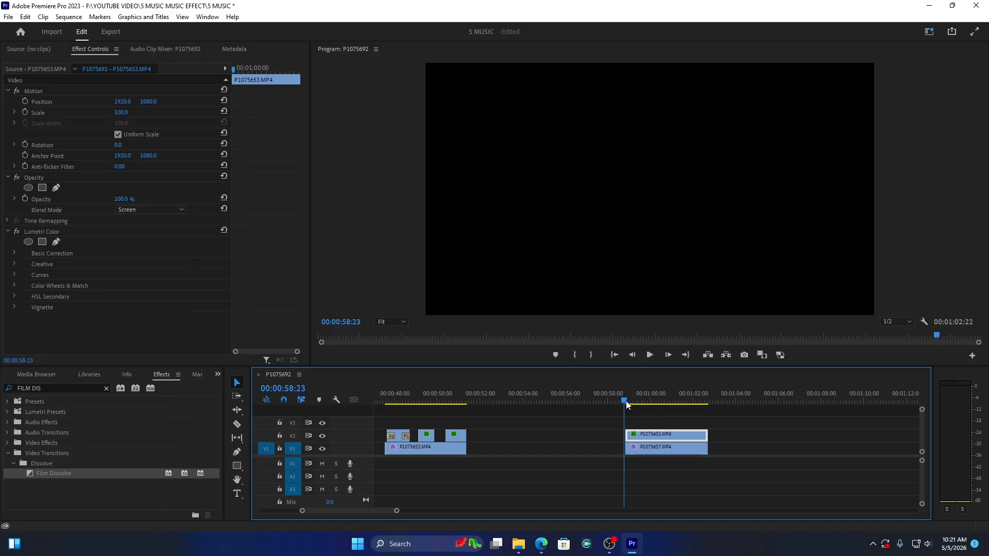
key("space")
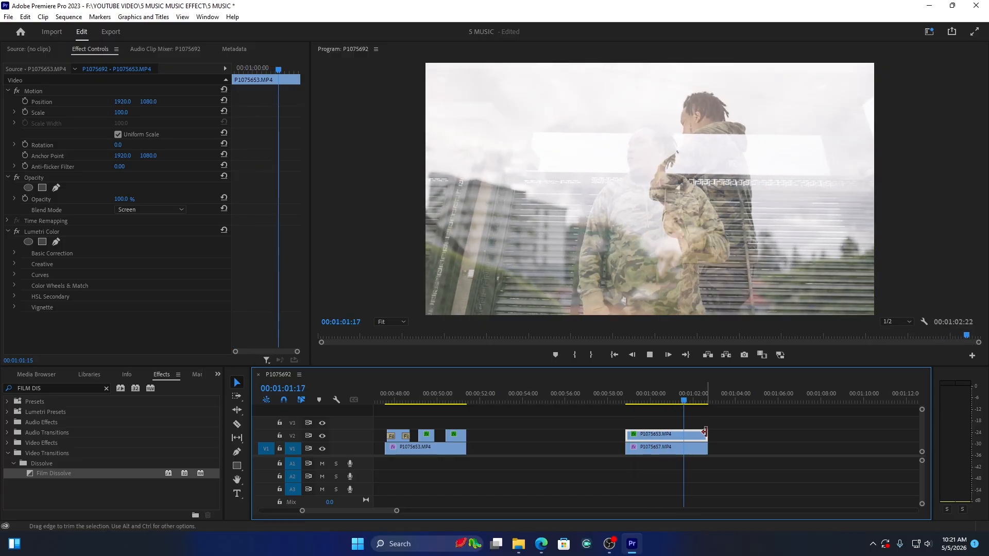
key("space")
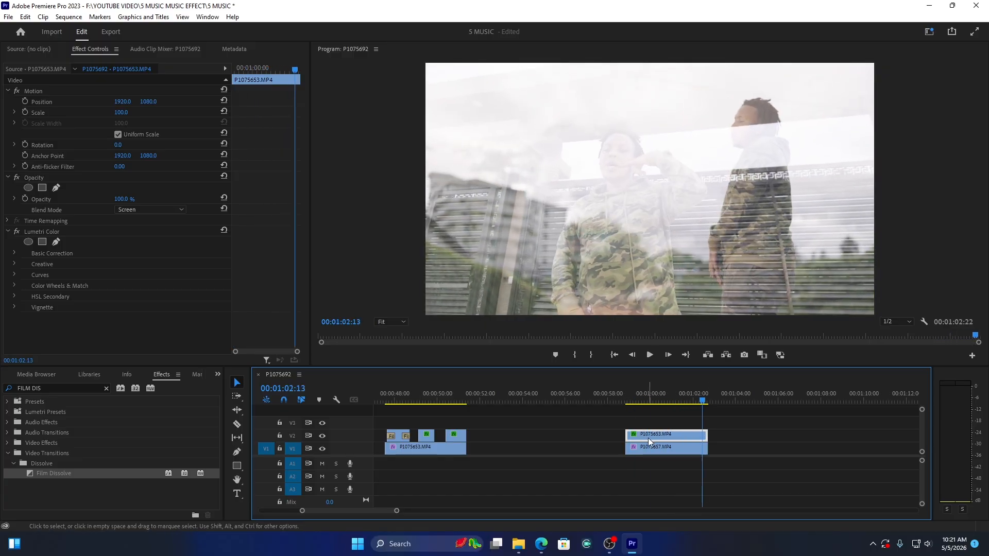
Step: Cut the V2 overlay clip over P1075657.MP4 into four short pieces with gaps between them
key("c")
left_click(634, 436)
key("v")
left_click_drag(635, 437, 695, 437)
key("c")
left_click(660, 437)
key("v")
key("c")
left_click(686, 436)
key("v")
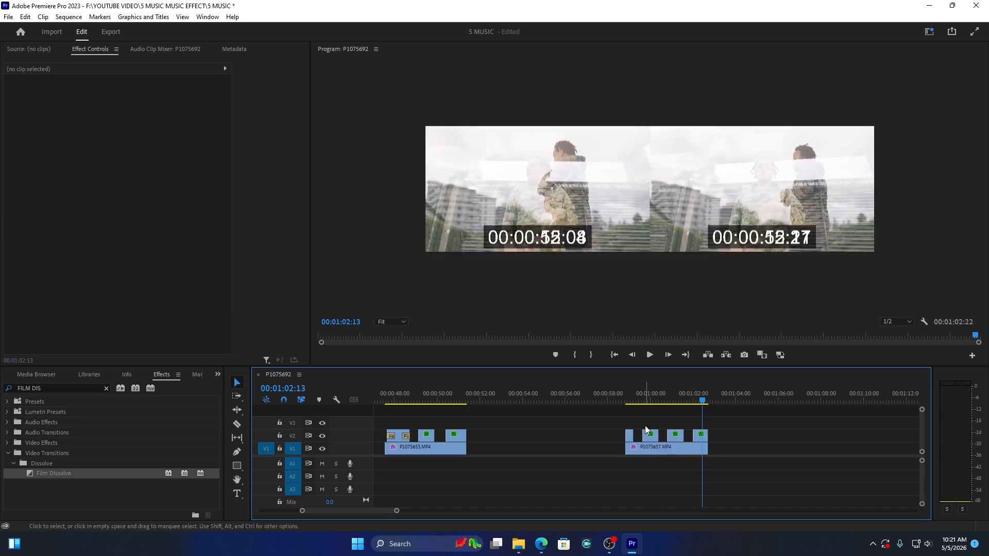
Step: Play back the intermittent overlay section from just before its start, and view the whole sequence in the timeline
left_click(619, 396)
key("space")
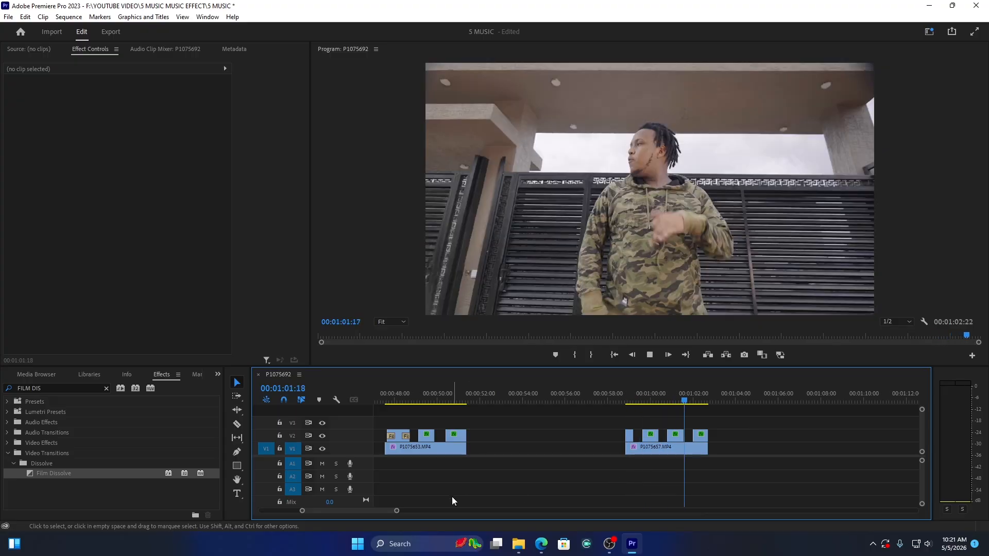
left_click_drag(398, 510, 453, 517)
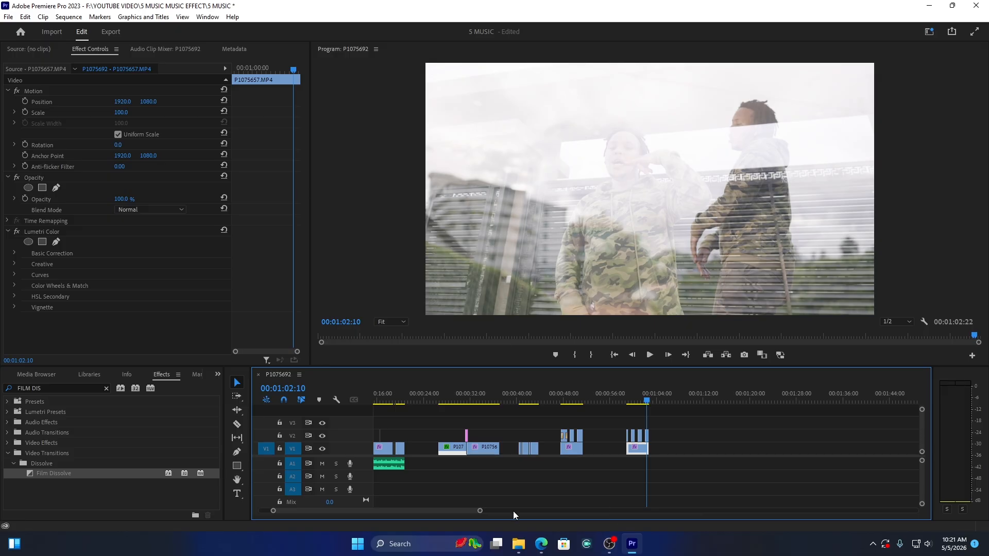
left_click_drag(480, 512, 595, 496)
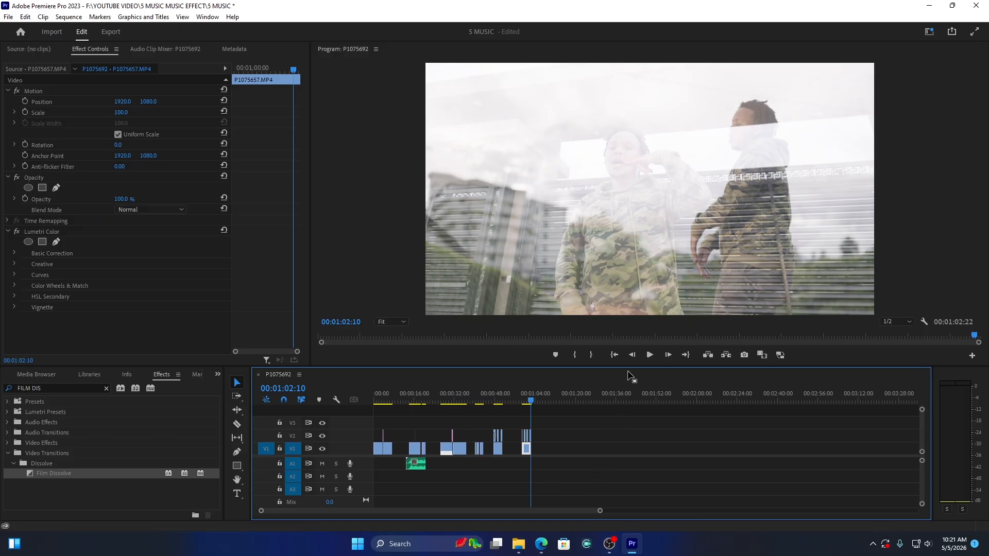